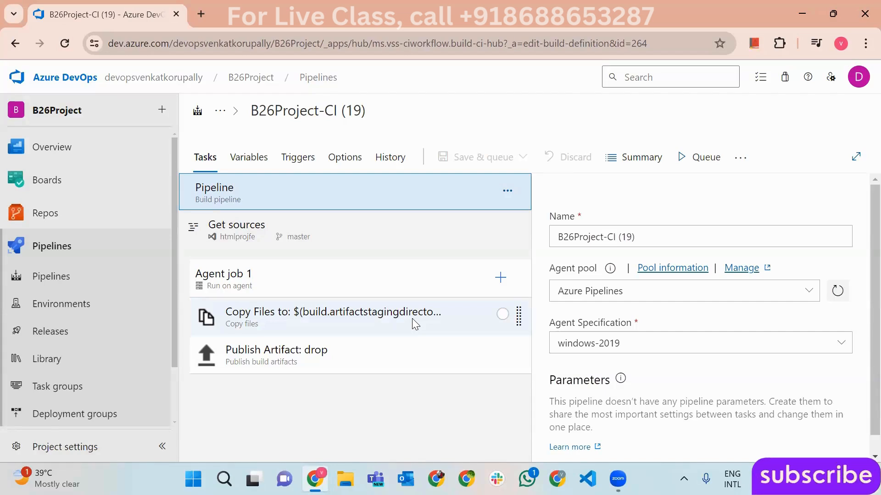
# - Leave the B26Project-CI (19) build editor for the Pipelines list
pyautogui.click(50, 276)
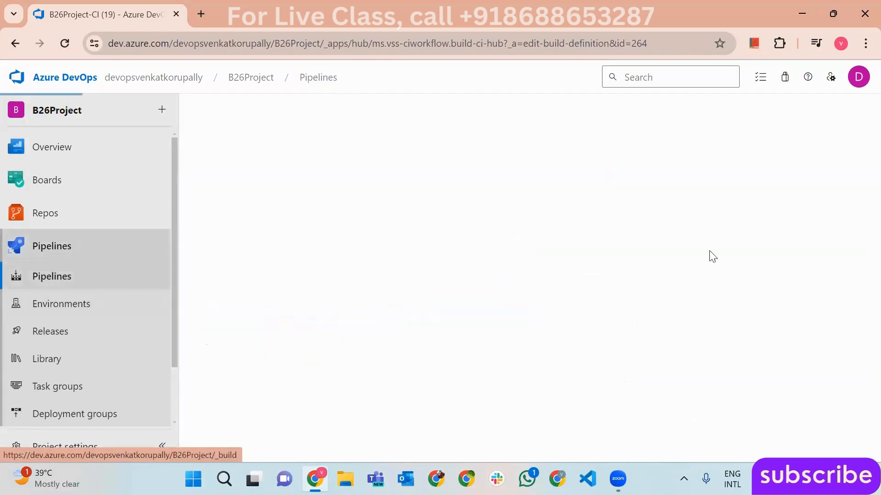
# - Open ReactB81-CI run #813's Initialize job log and highlight the agent machine name
pyautogui.click(341, 308)
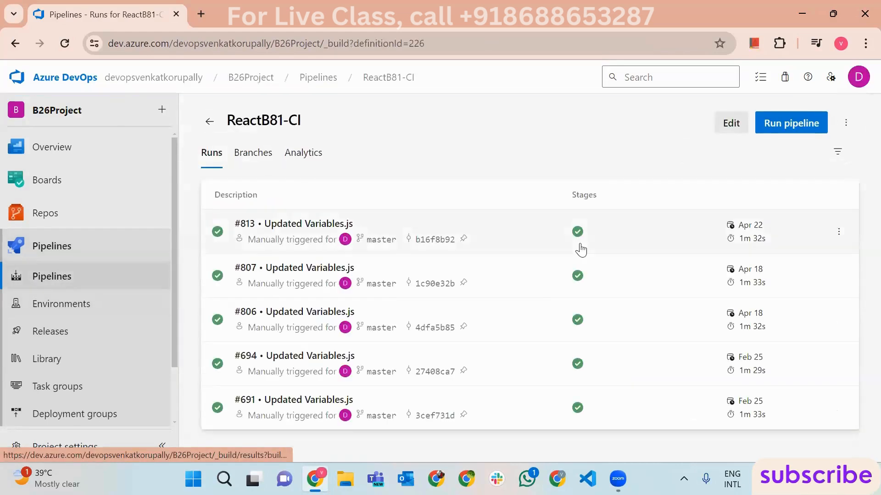
pyautogui.click(580, 249)
pyautogui.click(314, 451)
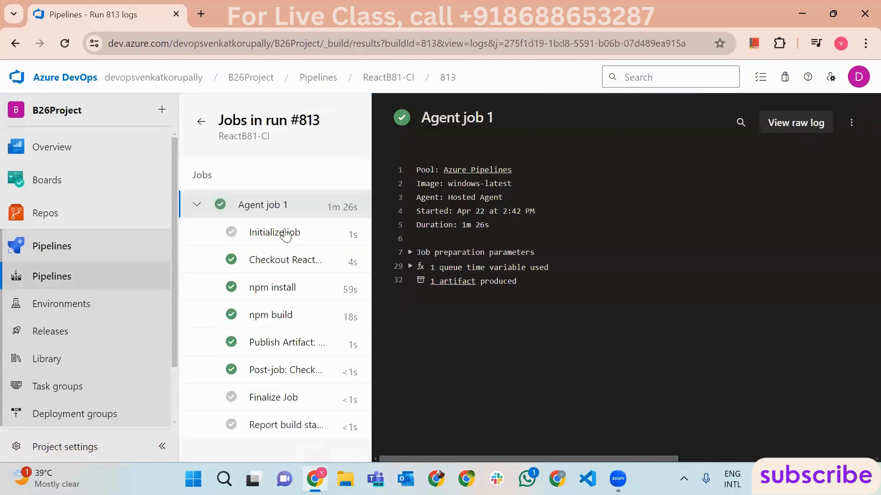
pyautogui.click(285, 234)
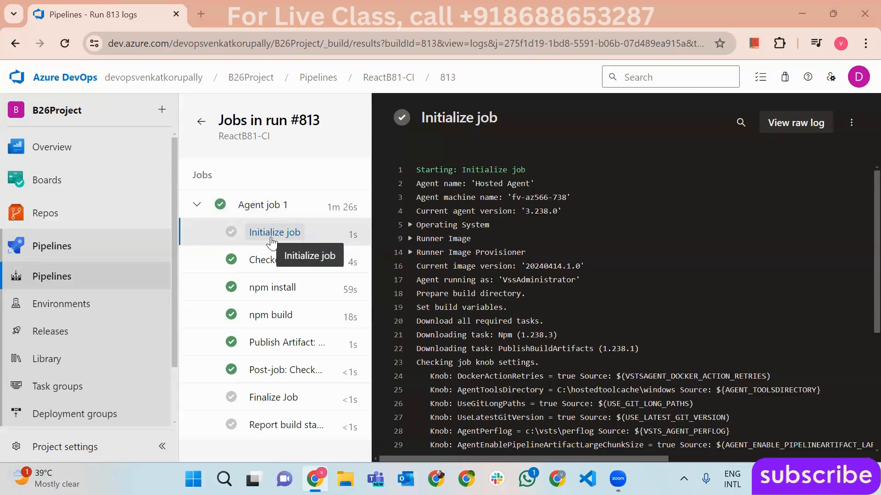
pyautogui.moveTo(512, 197); pyautogui.dragTo(567, 197)
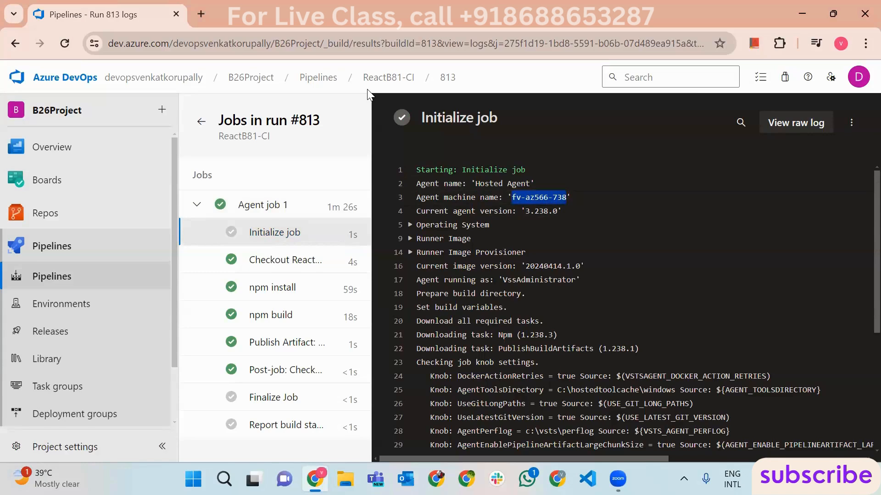
# - Inspect the Checkout React step log, highlighting the s folder and D:\a\1\s working path
pyautogui.click(271, 260)
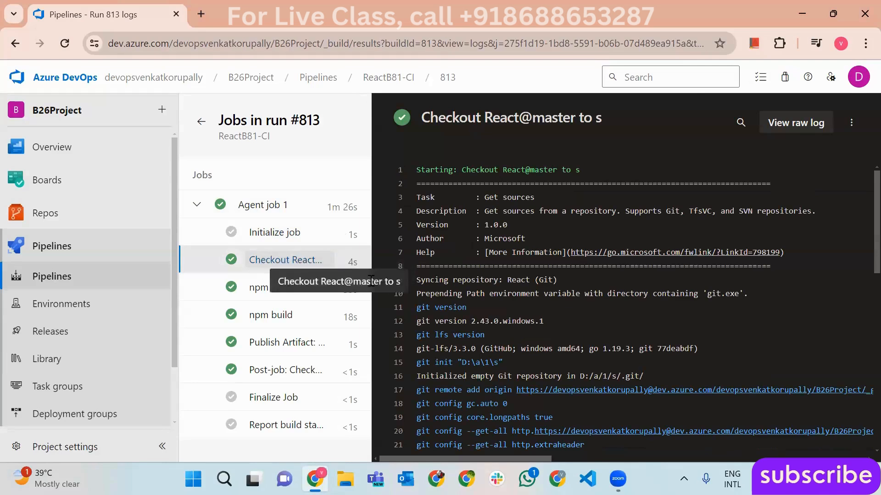
pyautogui.moveTo(320, 282); pyautogui.dragTo(401, 287)
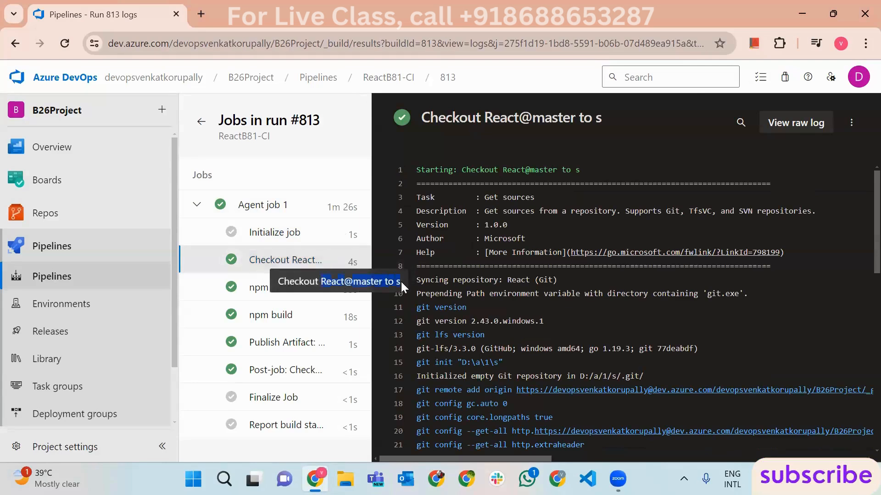
pyautogui.click(401, 282)
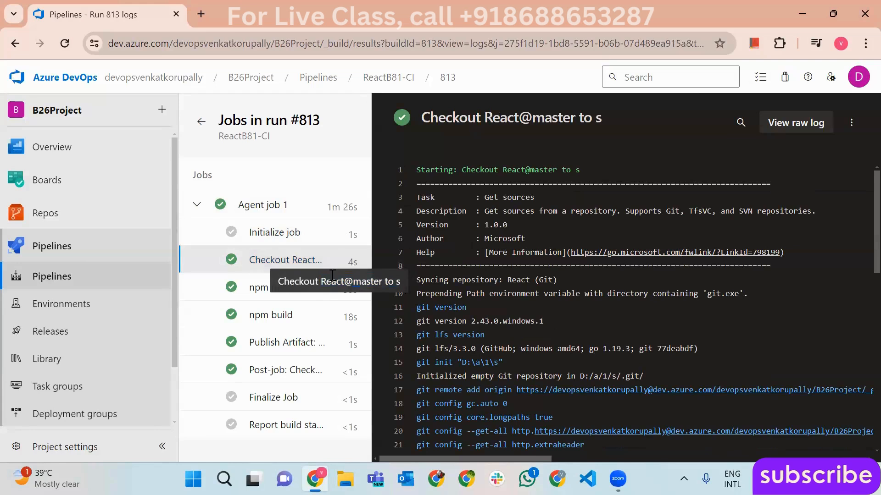
pyautogui.doubleClick(402, 282)
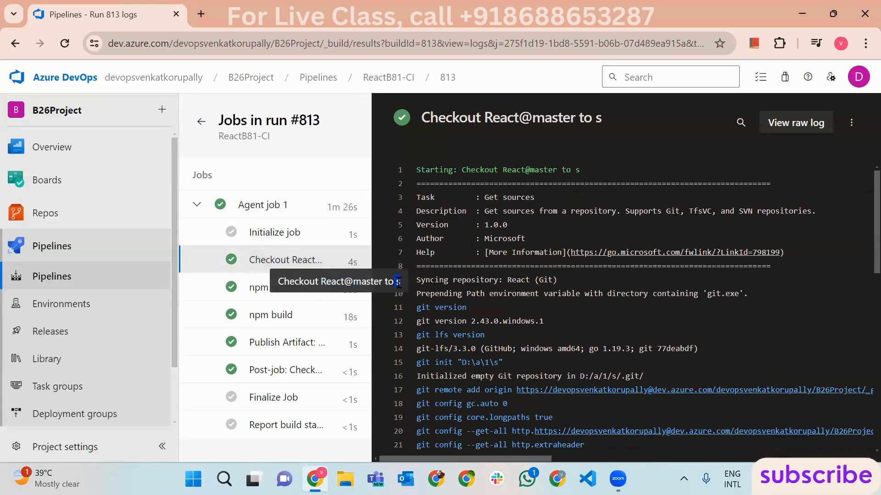
pyautogui.moveTo(395, 283); pyautogui.dragTo(404, 285)
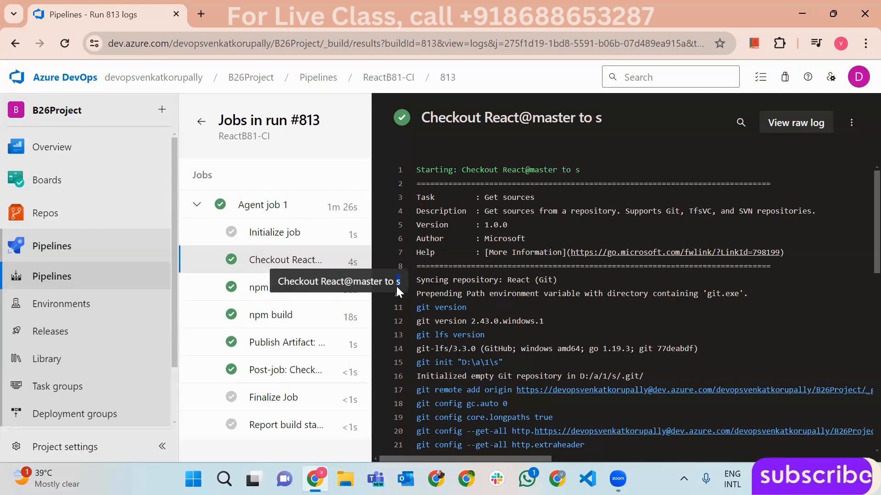
pyautogui.click(397, 287)
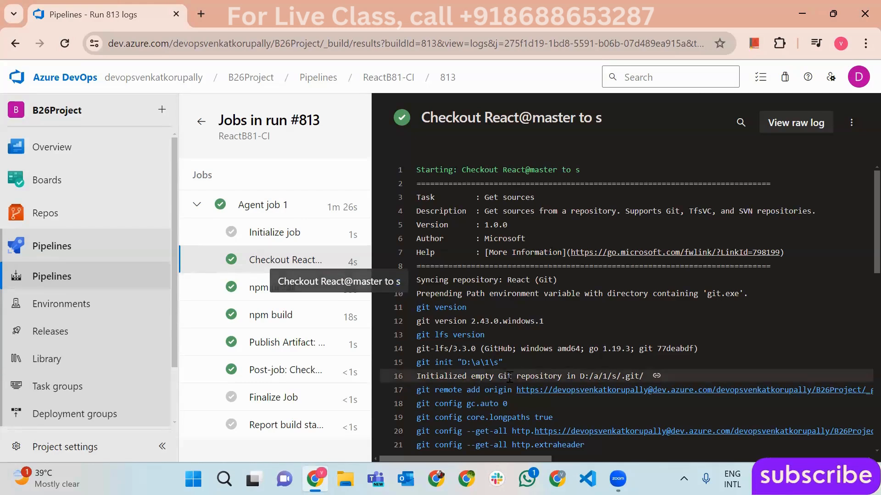
pyautogui.moveTo(462, 363); pyautogui.dragTo(499, 363)
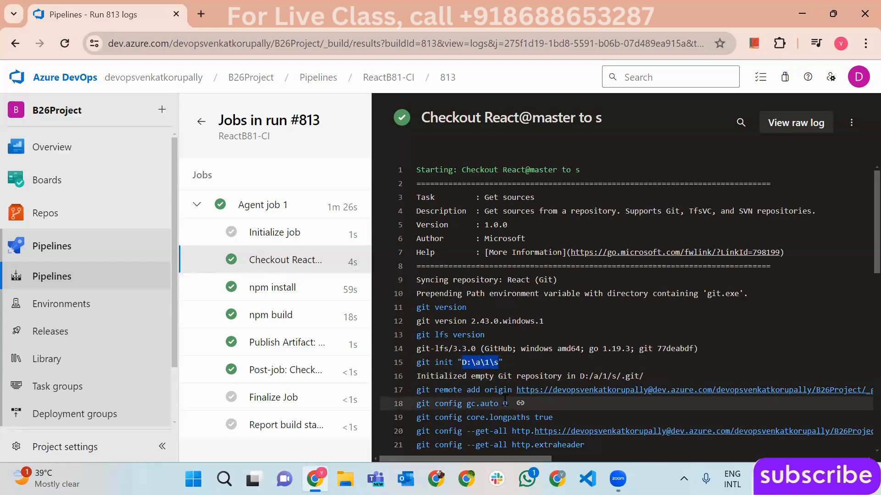
pyautogui.click(576, 127)
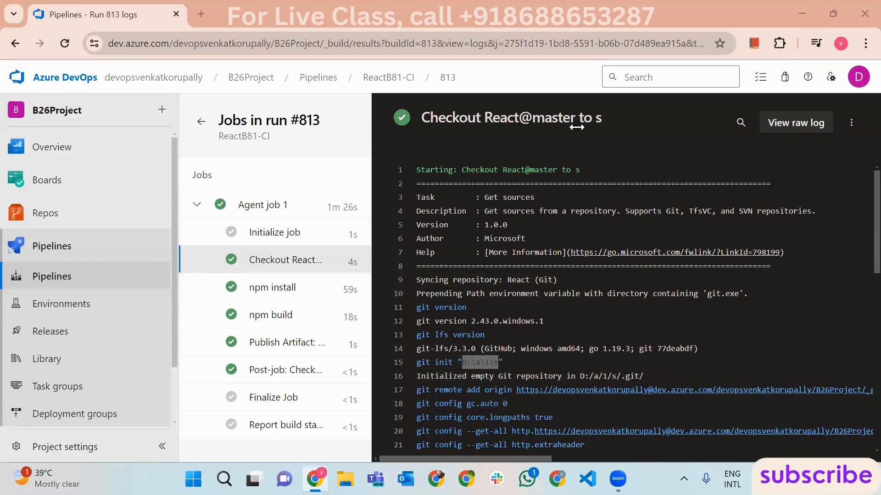
# - Read the npm install and npm build step logs of run #813
pyautogui.click(287, 296)
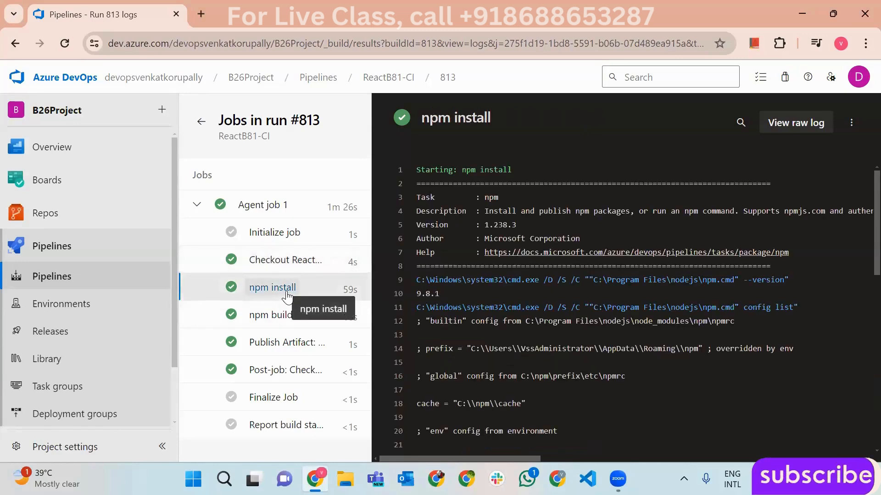
pyautogui.click(268, 321)
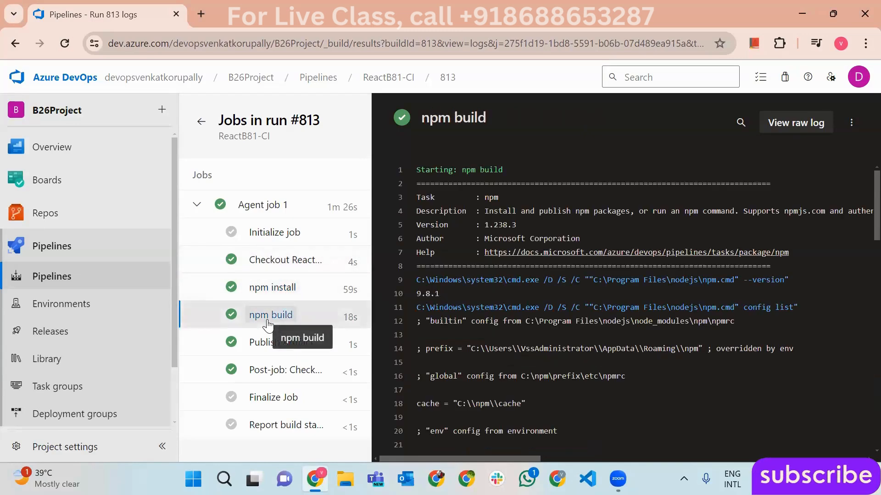
pyautogui.scroll(-3, 617, 340)
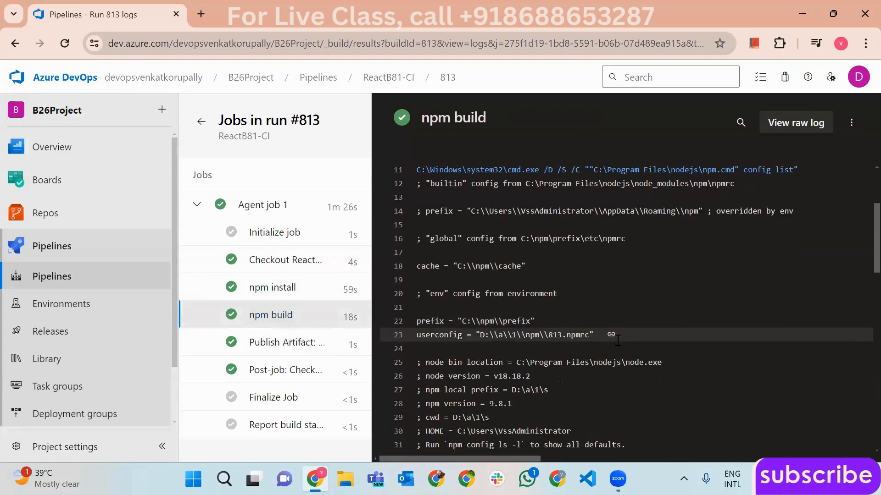
pyautogui.scroll(-8, 618, 341)
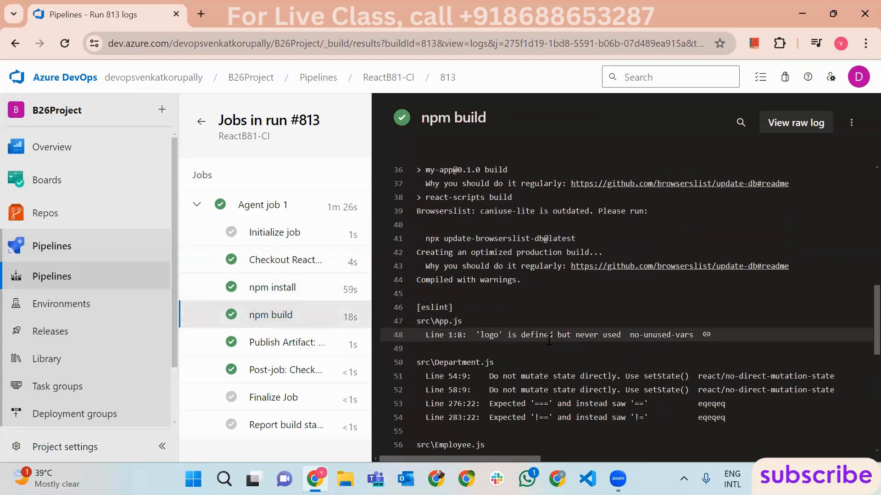
pyautogui.scroll(-2, 548, 339)
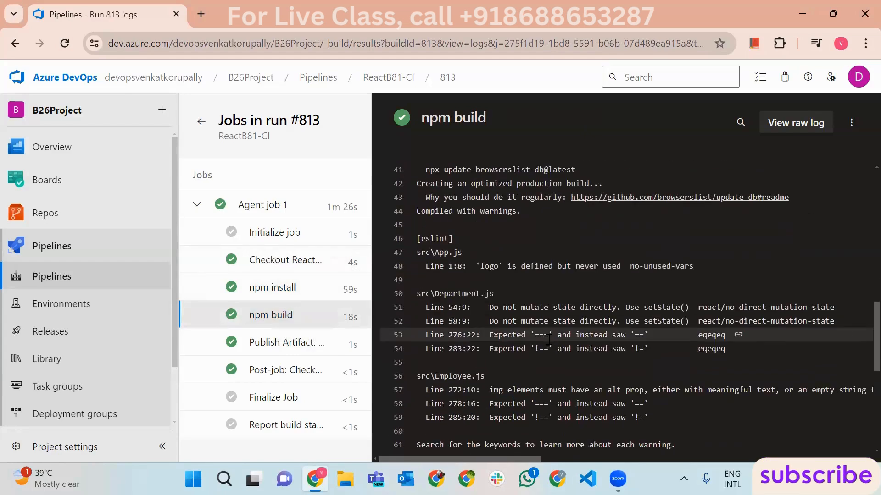
# - Check the Publish Artifact: drop log, highlighting the D:\a\1\s\build path and artifact name drop
pyautogui.click(282, 345)
pyautogui.moveTo(453, 321); pyautogui.dragTo(495, 322)
pyautogui.click(478, 328)
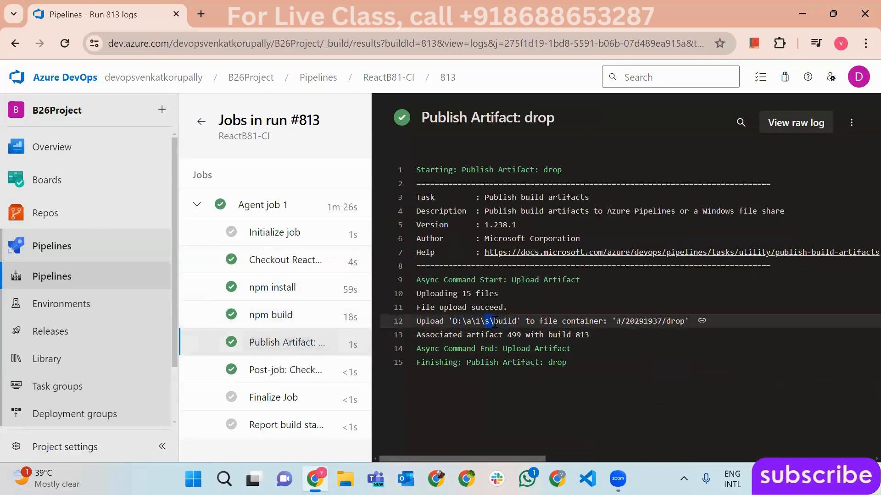
pyautogui.click(632, 324)
pyautogui.moveTo(666, 322); pyautogui.dragTo(685, 323)
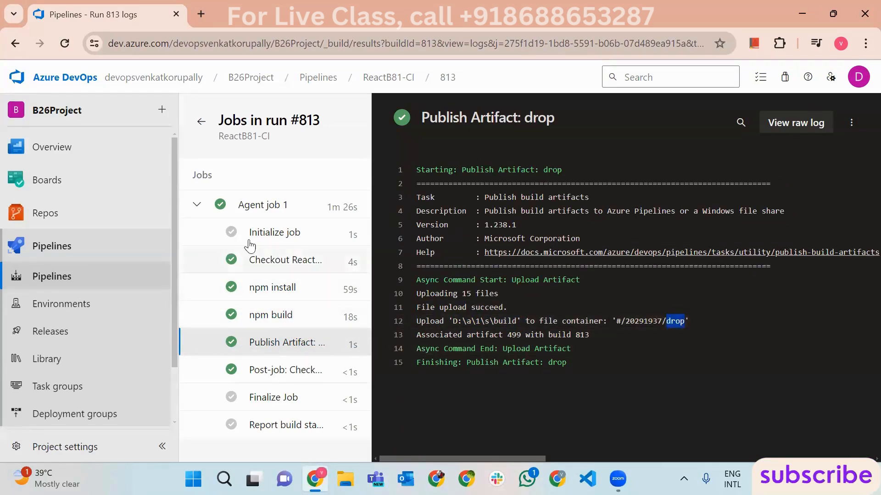
pyautogui.click(289, 318)
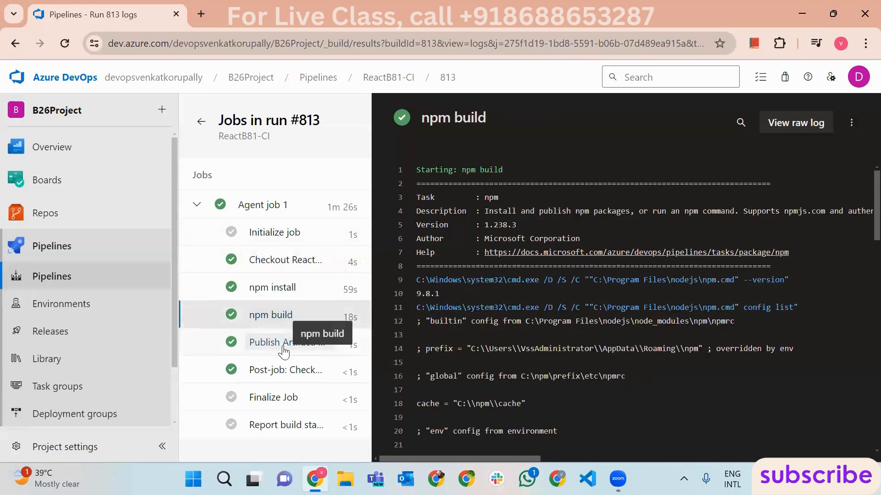
pyautogui.click(282, 343)
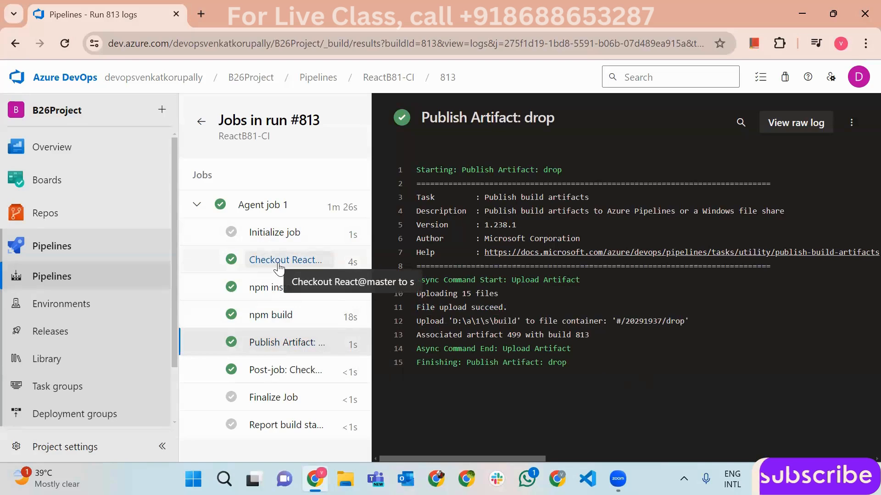
# - Go back to the pipelines list and open B26Project-CI (19)'s runs, showing run #814
pyautogui.click(112, 244)
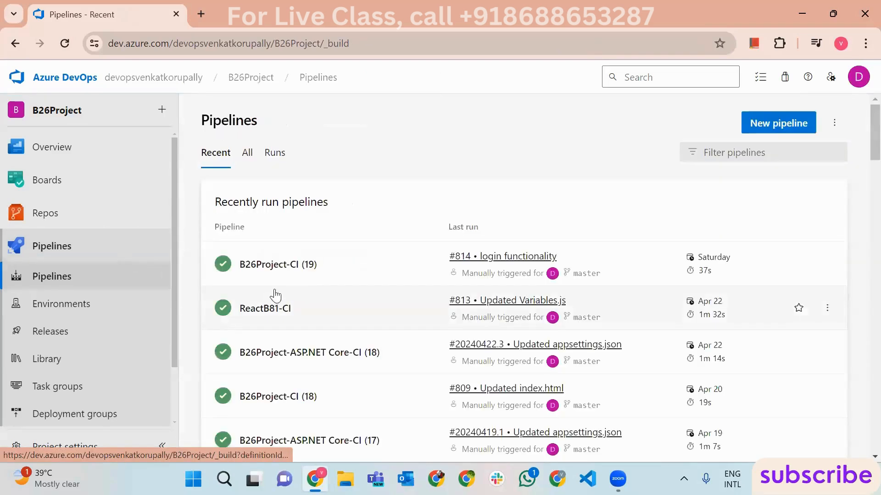
pyautogui.click(320, 277)
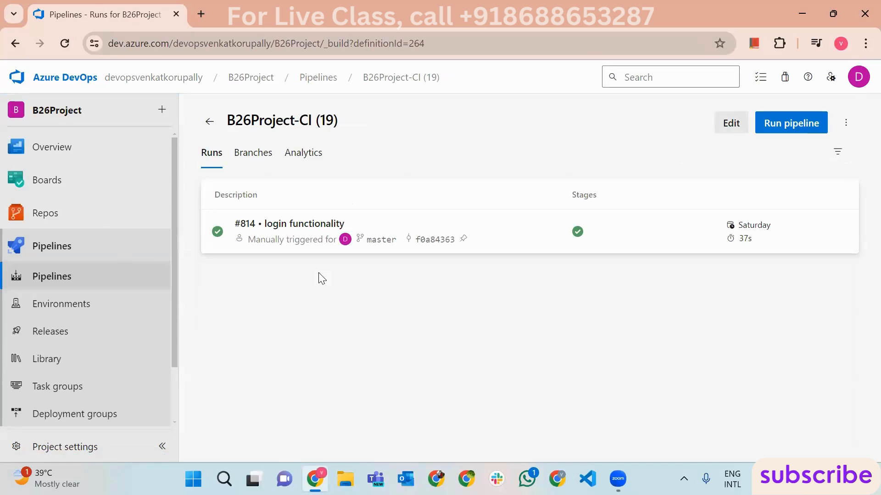
pyautogui.click(201, 14)
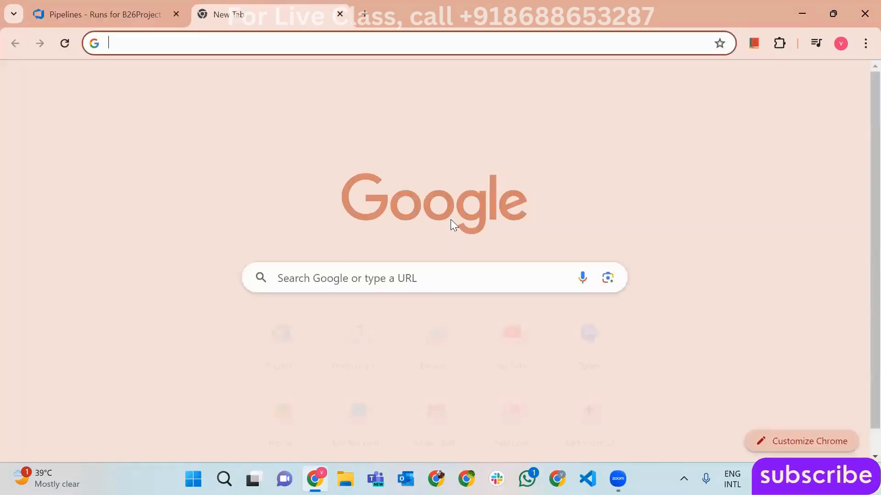
# - Search hosted agent limitations and highlight the 10 GB storage allowance in the Microsoft-hosted agents docs
pyautogui.write('limi')
pyautogui.press('Down')
pyautogui.press('Down')
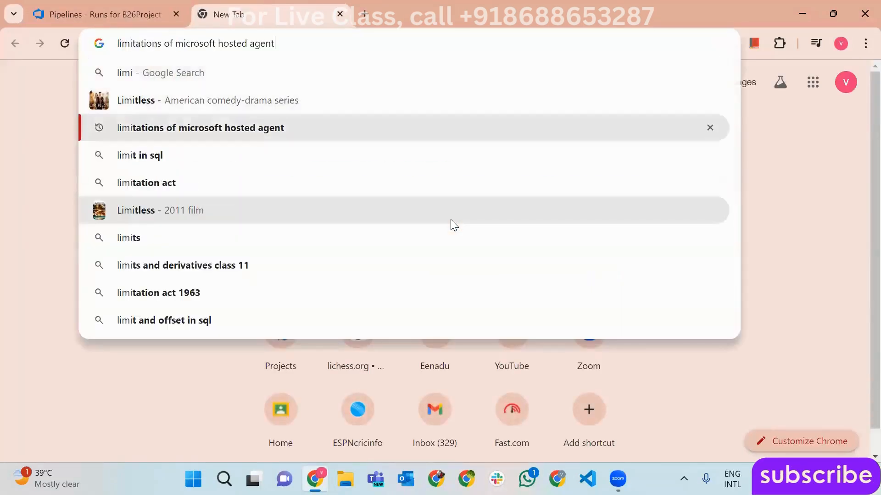
pyautogui.press('Return')
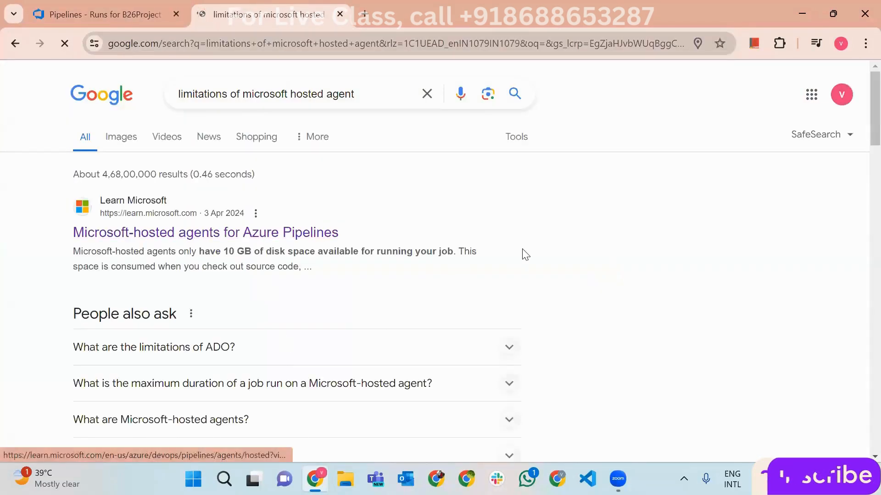
pyautogui.scroll(-4, 536, 275)
pyautogui.moveTo(875, 78); pyautogui.dragTo(877, 303)
pyautogui.scroll(-1, 388, 290)
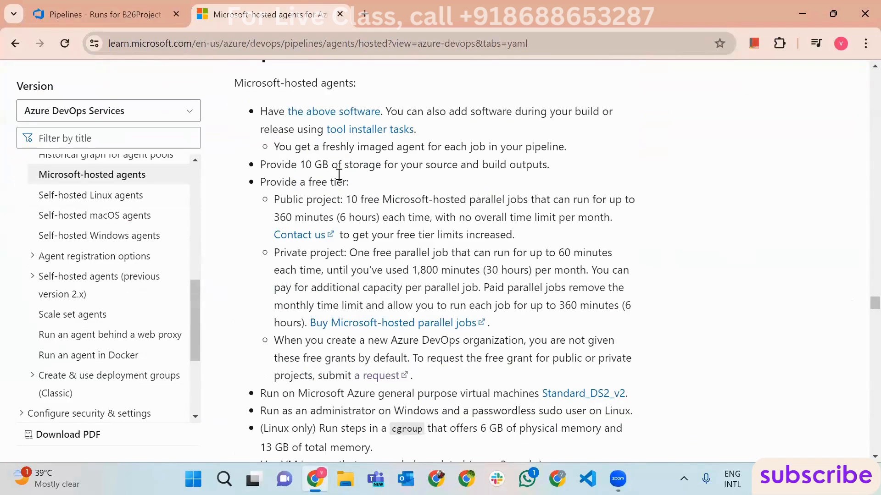
pyautogui.moveTo(299, 164); pyautogui.dragTo(329, 166)
pyautogui.click(125, 14)
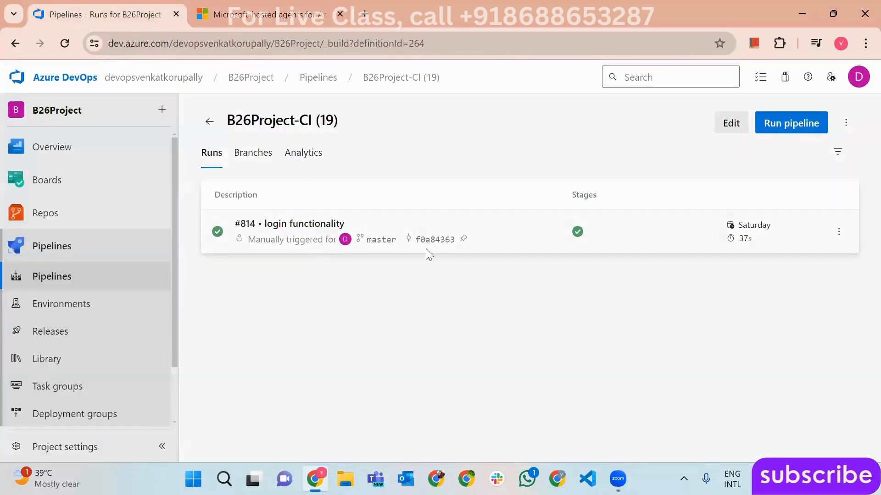
# - Open B26Project-CI run #814's Agent job 1 log and highlight the checked-out repository and branch
pyautogui.click(115, 276)
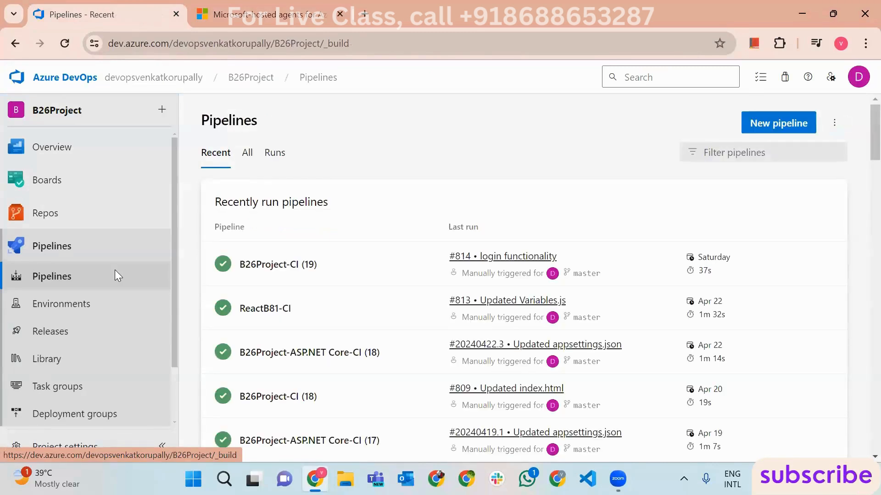
pyautogui.click(338, 272)
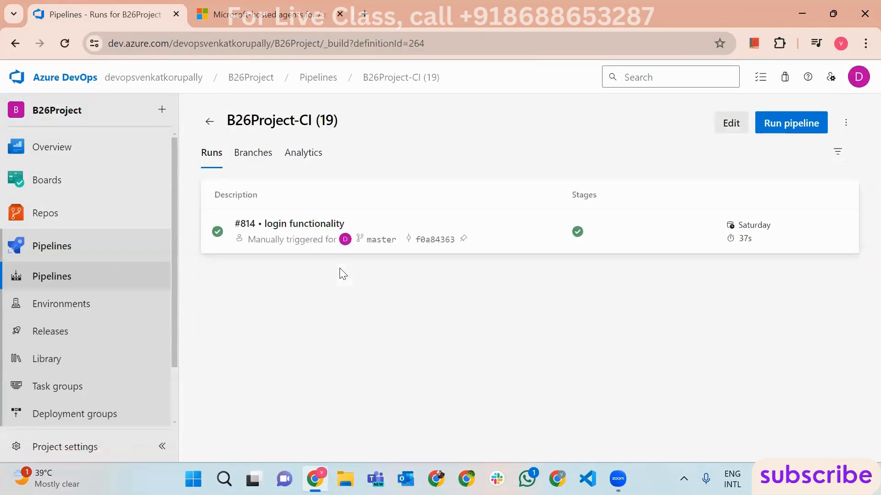
pyautogui.click(535, 251)
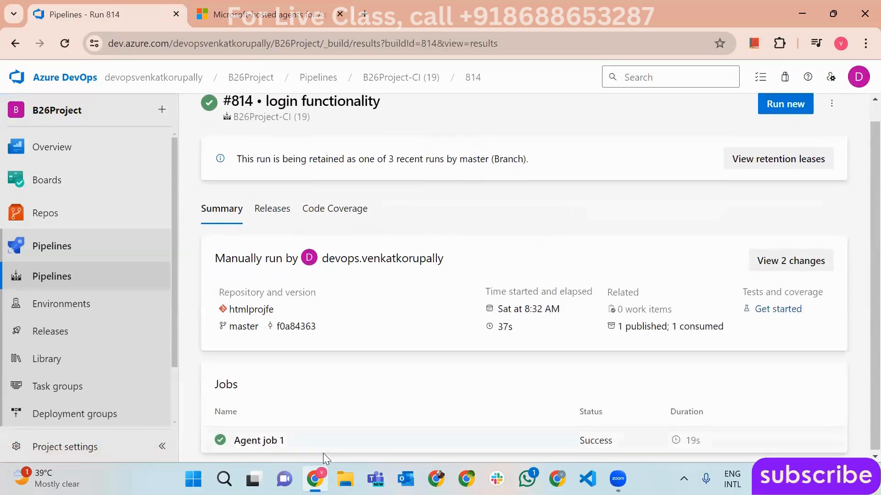
pyautogui.click(321, 447)
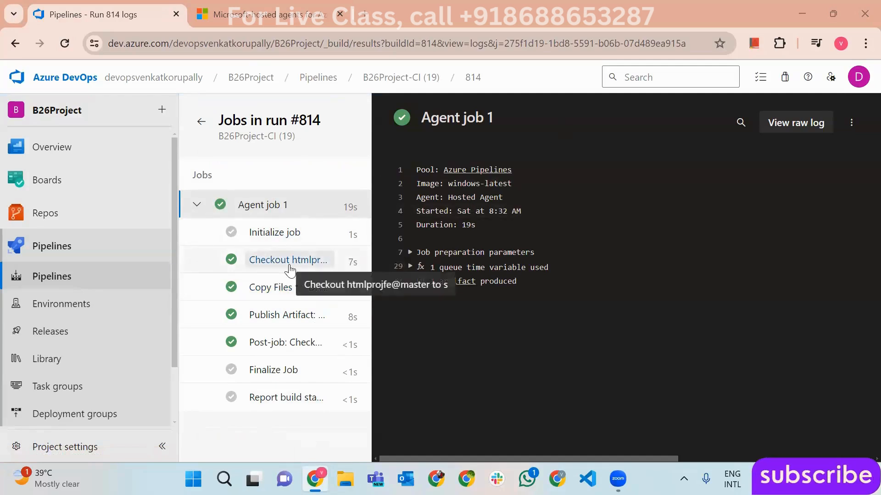
pyautogui.moveTo(348, 285); pyautogui.dragTo(428, 285)
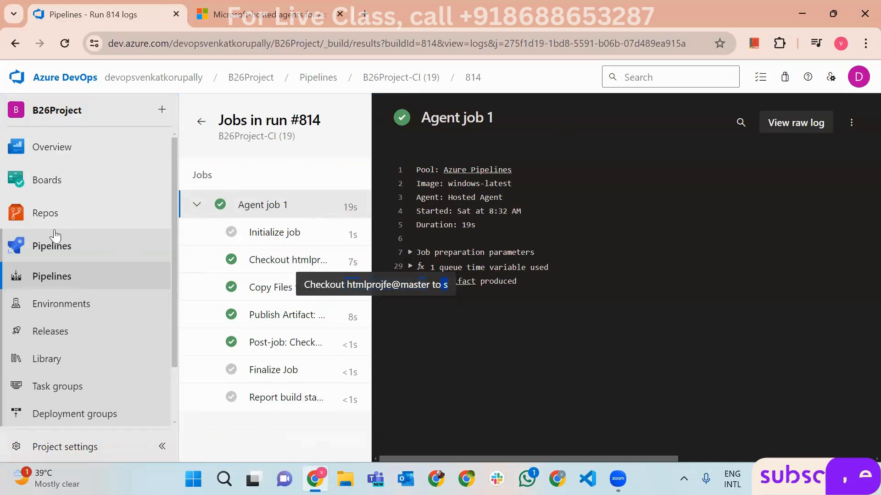
pyautogui.moveTo(39, 217)
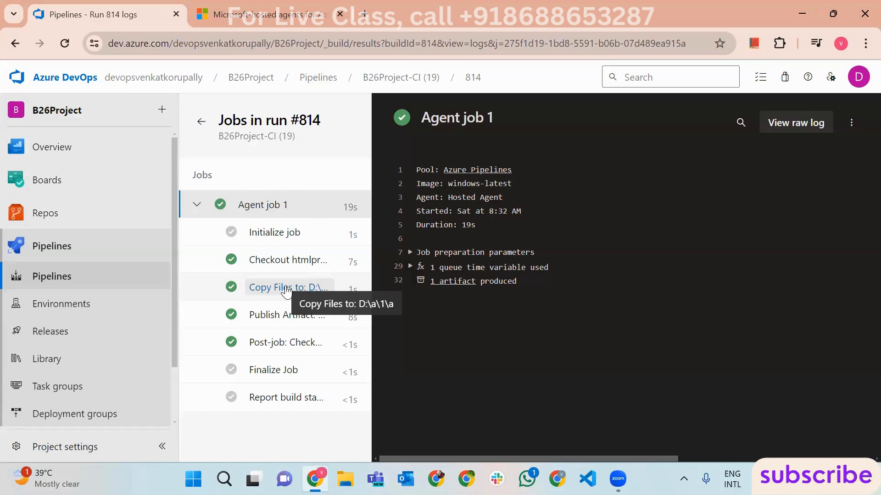
# - Review run #814's Checkout and Copy Files logs, then view the htmlprojfe repository files
pyautogui.click(279, 259)
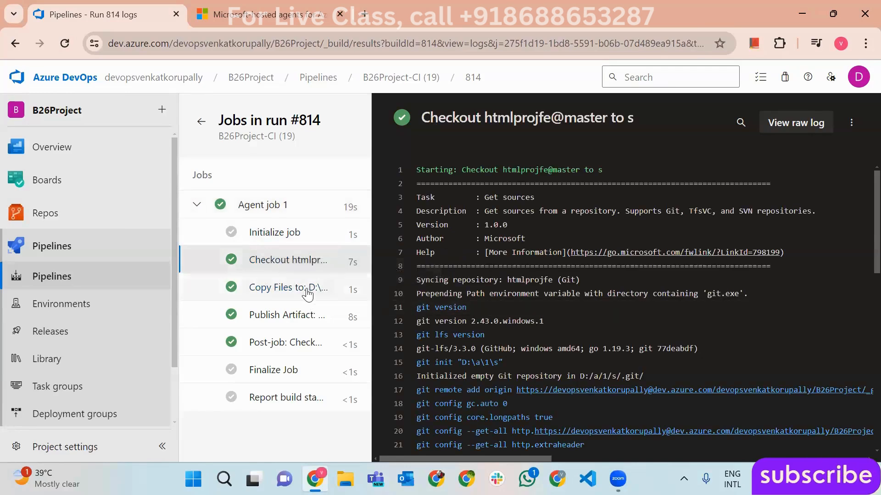
pyautogui.click(290, 296)
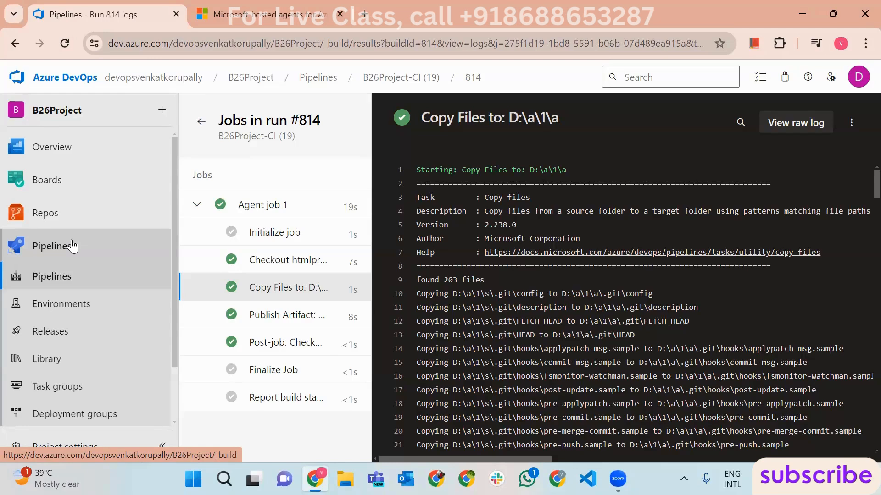
pyautogui.click(13, 223)
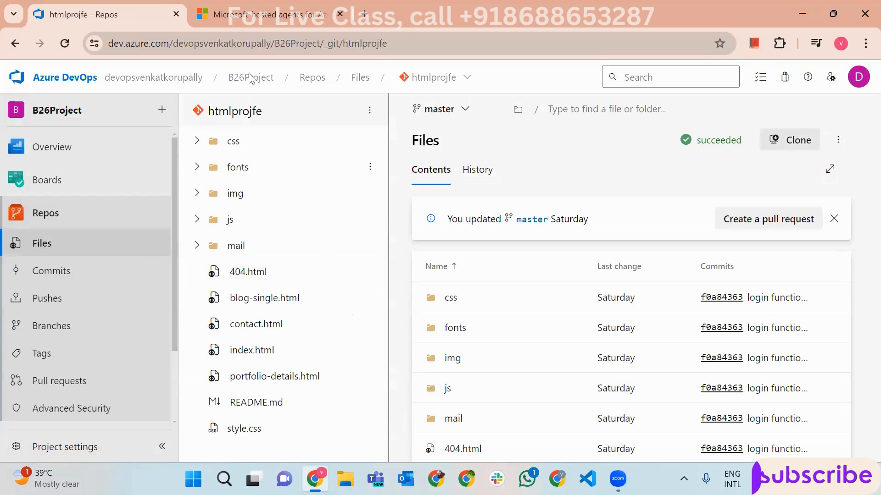
# - Glance at the Microsoft-hosted agents documentation and select a line of its text
pyautogui.click(262, 14)
pyautogui.scroll(-1, 415, 247)
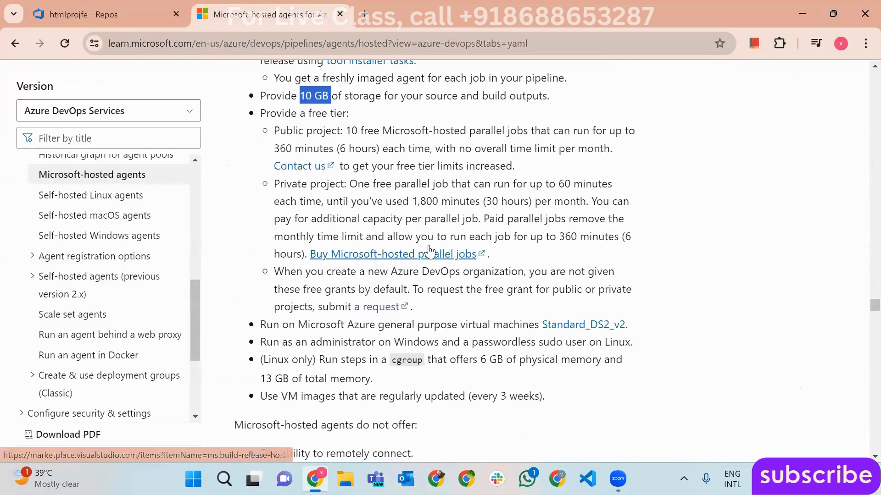
pyautogui.moveTo(349, 184); pyautogui.dragTo(569, 185)
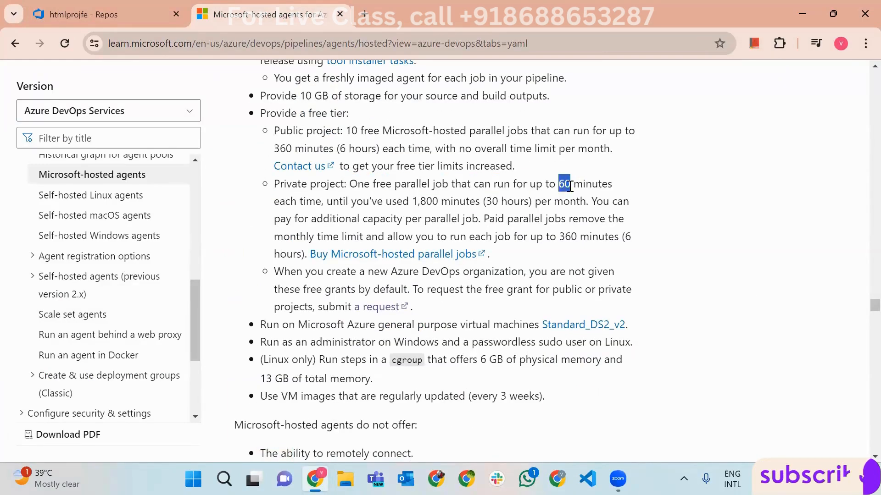
pyautogui.click(96, 14)
# - Navigate via Pipelines to ReactB81-CI run #813 and open its Agent job 1 log
pyautogui.click(40, 214)
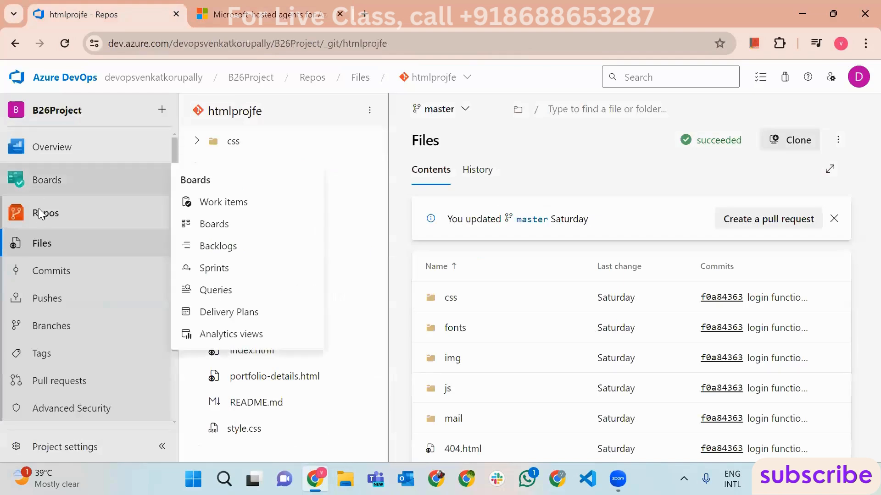
pyautogui.scroll(-1, 86, 356)
pyautogui.click(71, 374)
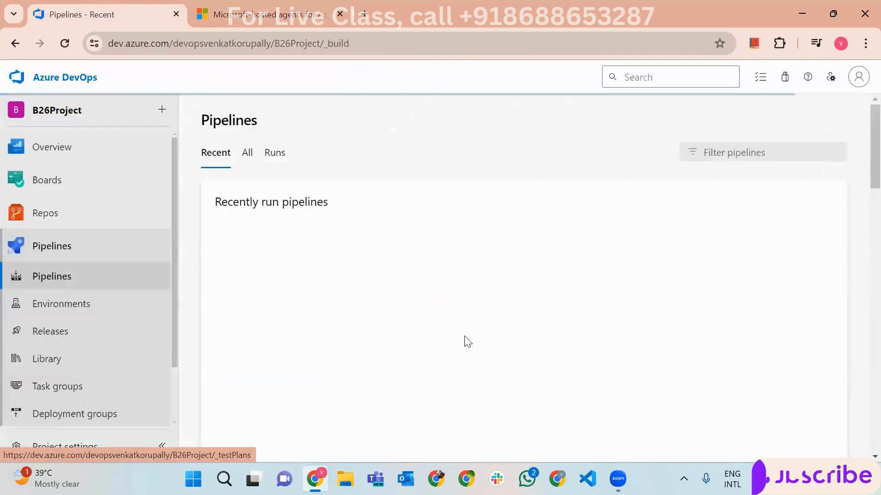
pyautogui.click(416, 268)
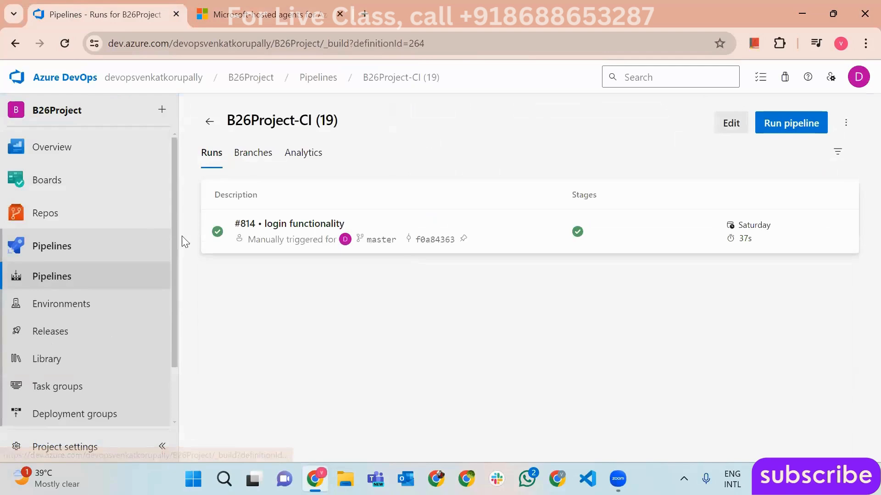
pyautogui.click(209, 120)
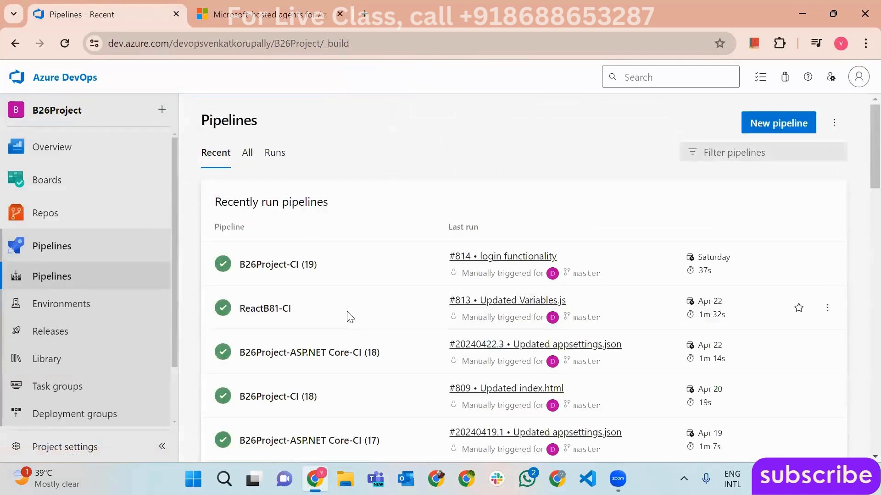
pyautogui.click(814, 308)
pyautogui.click(650, 226)
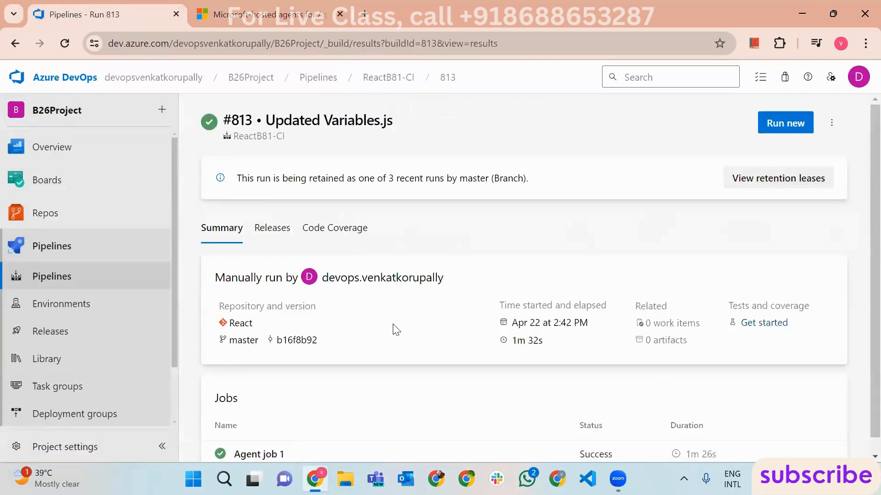
pyautogui.click(350, 458)
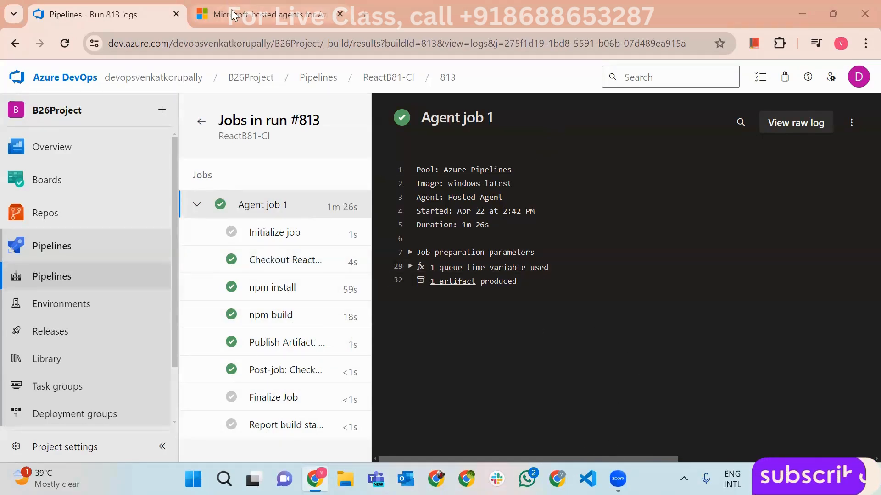
# - Highlight the 1,800 free minutes per month in the hosted agents docs, then return to run #813
pyautogui.hotkey('ctrl', 'Tab')
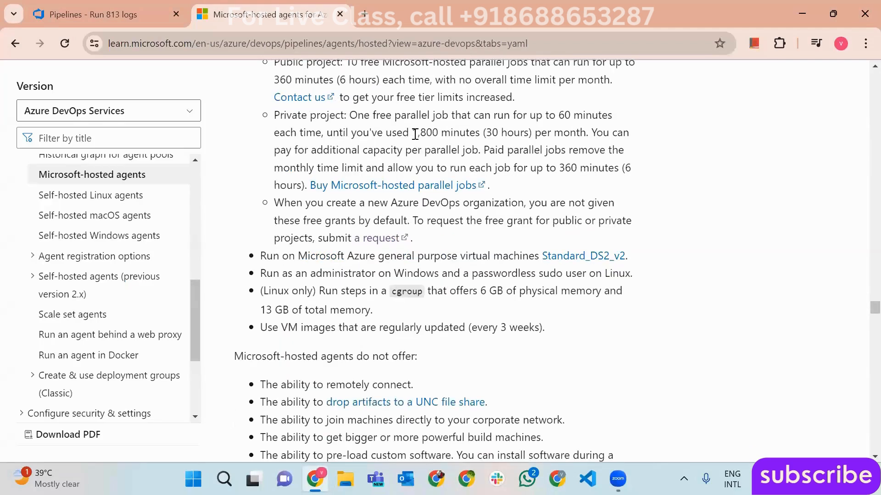
pyautogui.moveTo(411, 133); pyautogui.dragTo(588, 133)
pyautogui.click(143, 10)
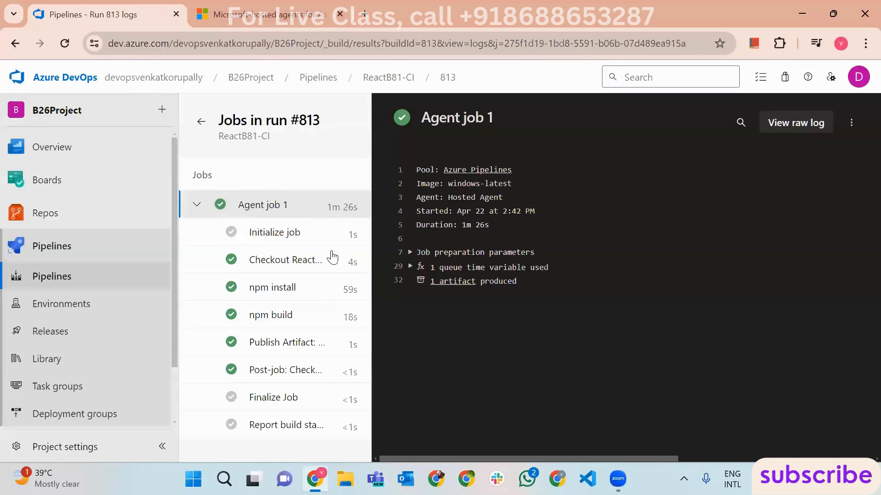
# - Show B26Project's Recent pipelines list, where B26Project-CI (19) and ReactB81-CI runs all succeeded
pyautogui.moveTo(92, 214)
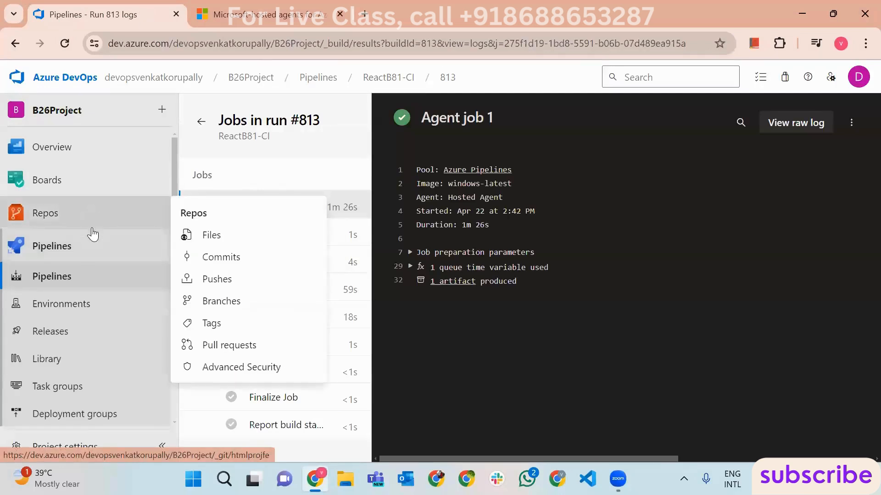
pyautogui.click(92, 250)
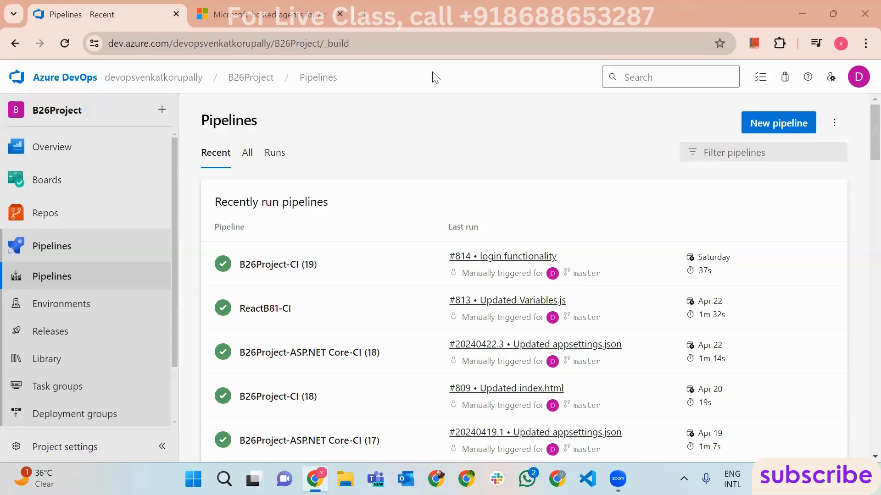
pyautogui.click(283, 14)
# - Close the documentation page and the Chrome window holding the B26Project pipelines list
pyautogui.click(340, 15)
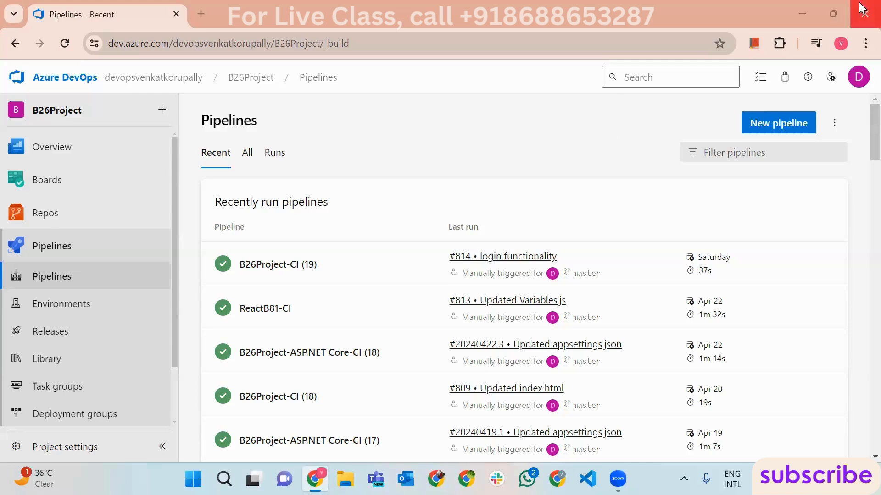
pyautogui.click(847, 27)
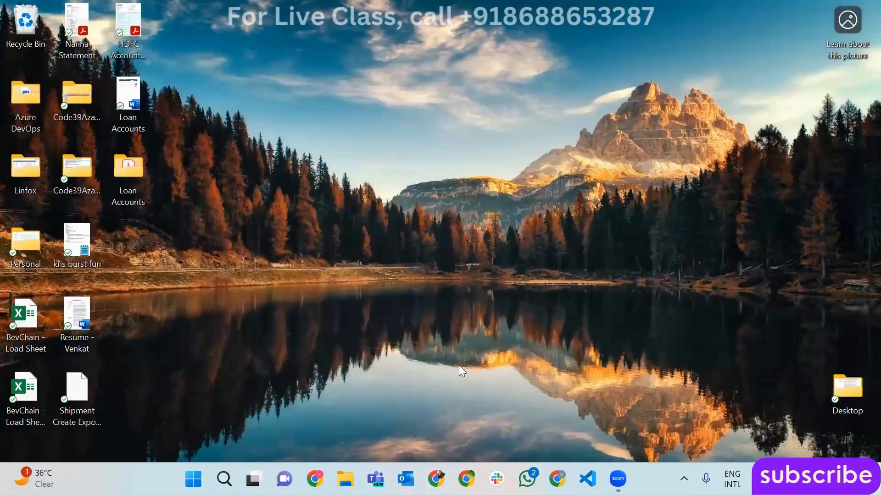
# - In a new browser window, open the Azure portal's Virtual machines page and choose Create > Azure virtual machine
pyautogui.click(436, 479)
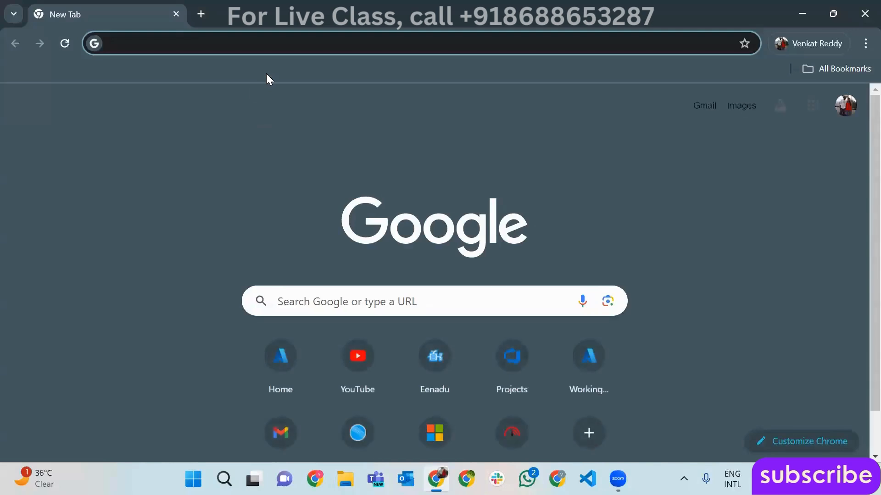
pyautogui.write('port')
pyautogui.press('Return')
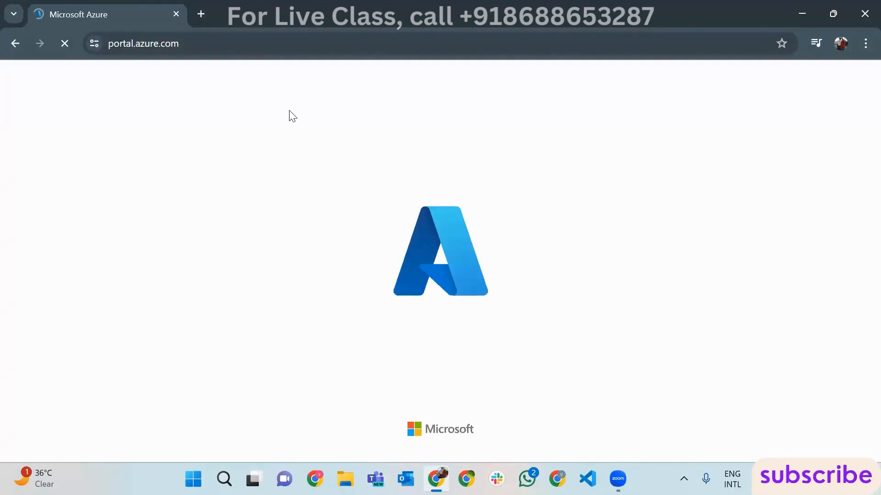
pyautogui.click(323, 171)
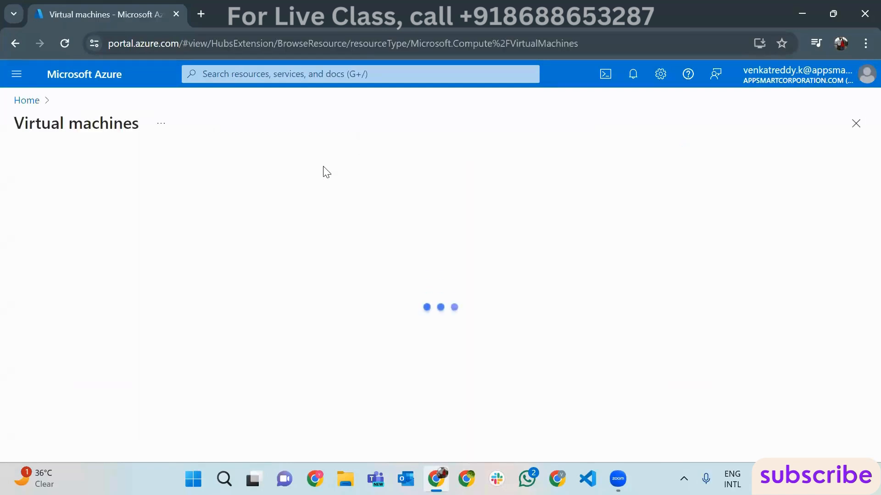
pyautogui.click(50, 164)
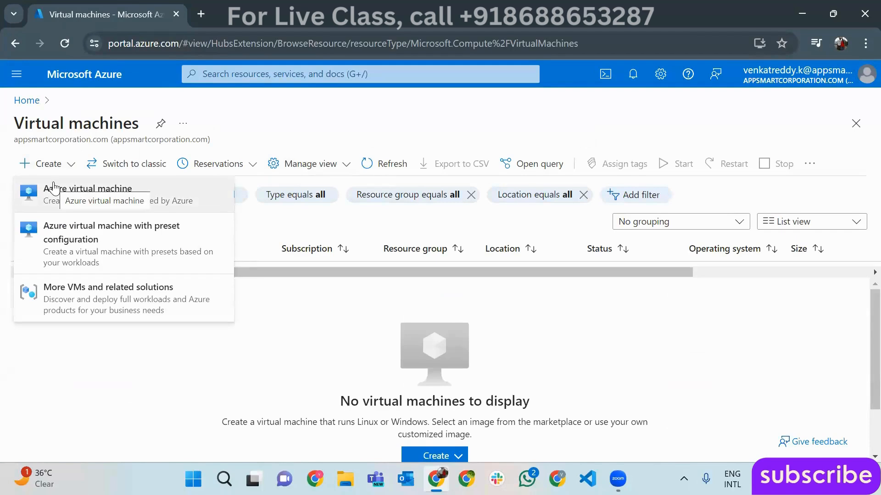
pyautogui.click(53, 188)
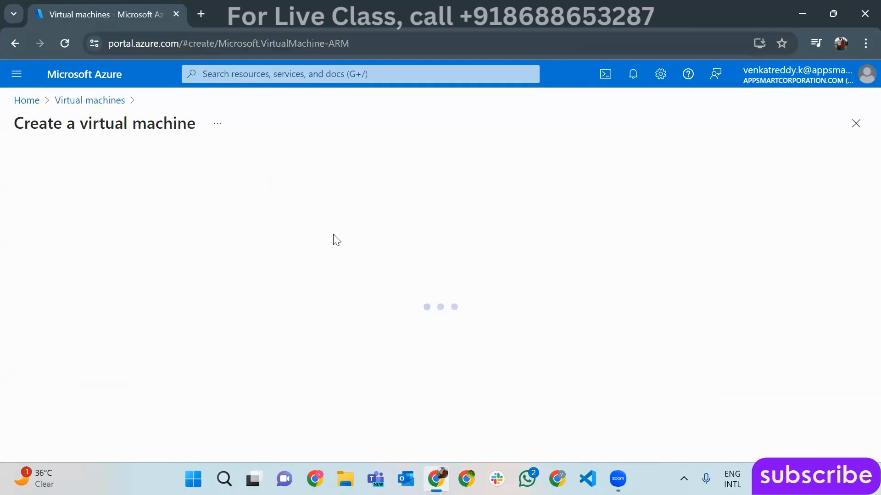
# - Choose resource group RG-ProjectXYZ and name the virtual machine VM1
pyautogui.scroll(-2, 360, 274)
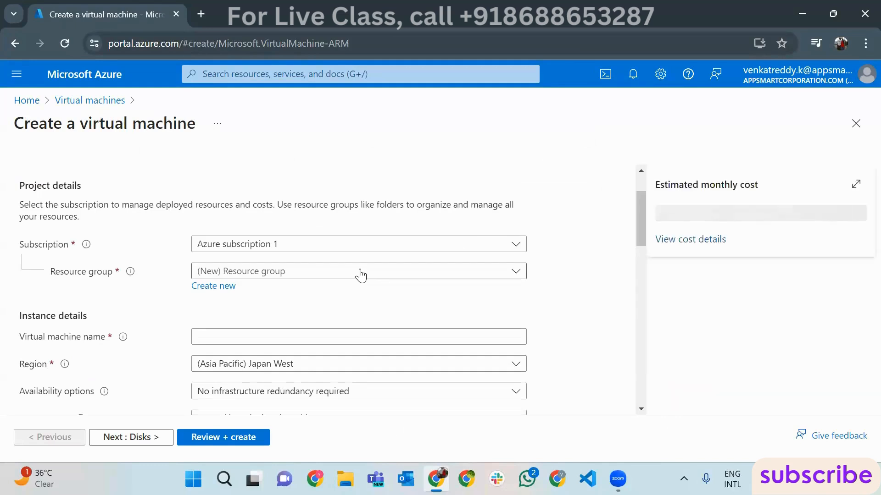
pyautogui.click(337, 277)
pyautogui.scroll(-1, 289, 413)
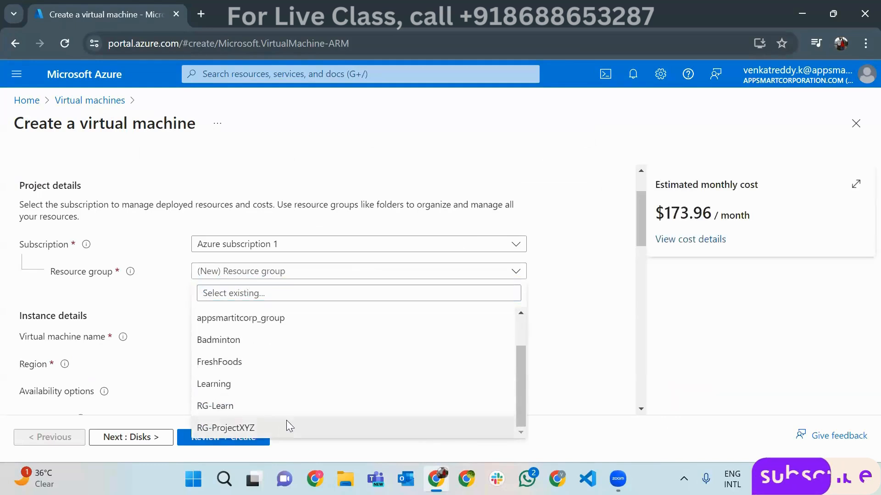
pyautogui.click(285, 425)
pyautogui.scroll(-2, 364, 298)
pyautogui.click(332, 265)
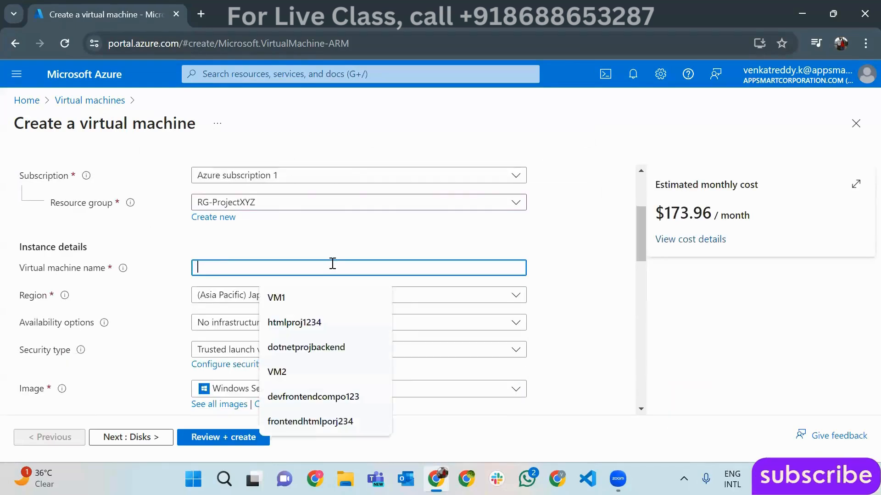
pyautogui.write('VM1')
pyautogui.click(348, 248)
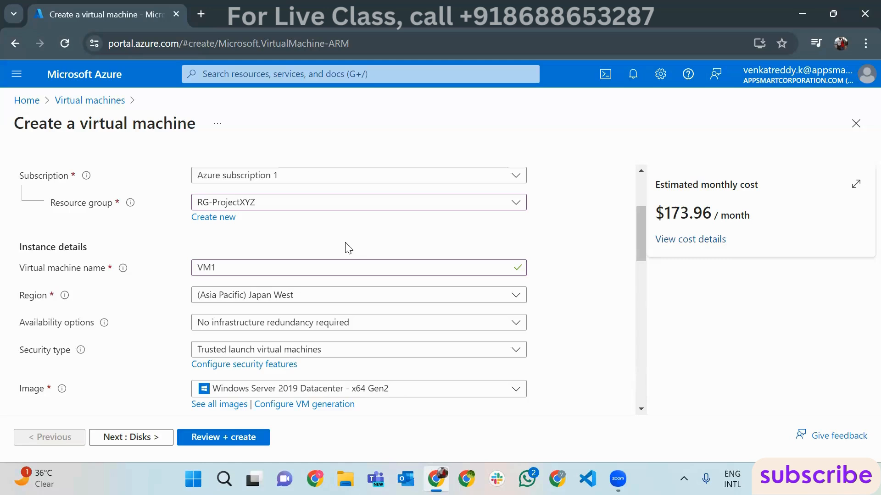
# - Keep region Japan West and size Standard_DS1_v2, then view the Disks tab's OS disk size options
pyautogui.click(328, 301)
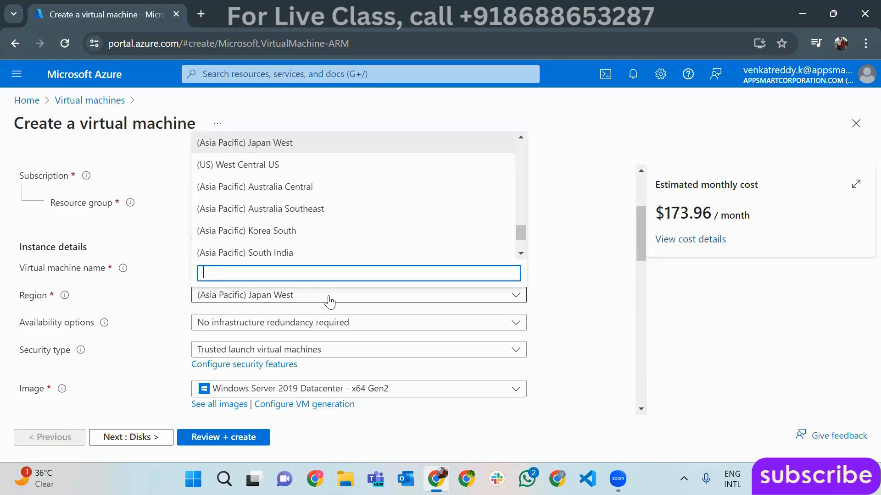
pyautogui.click(373, 373)
pyautogui.scroll(-4, 289, 353)
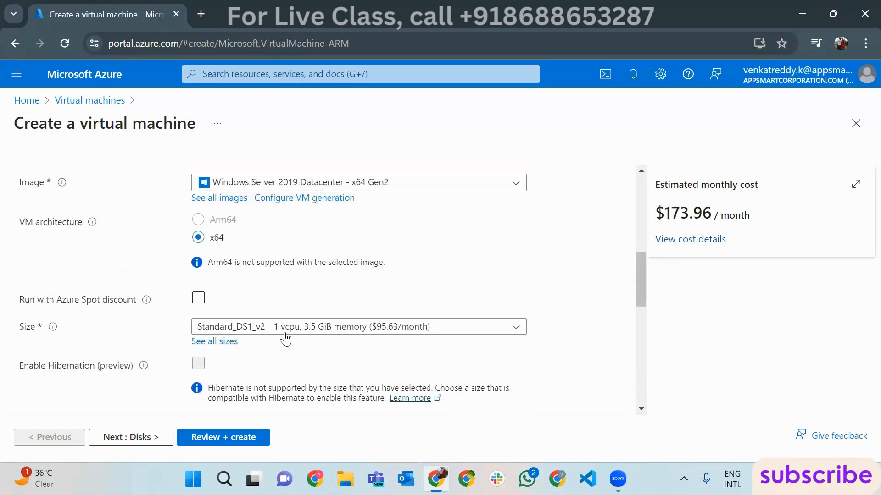
pyautogui.click(315, 327)
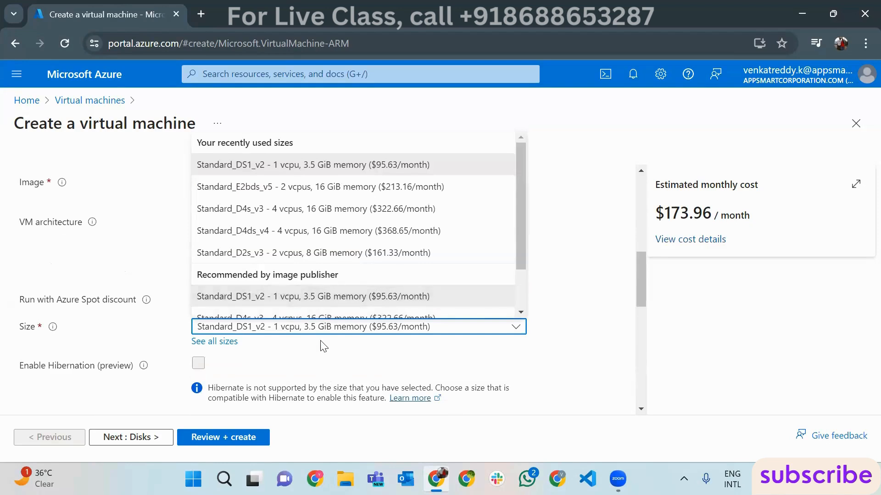
pyautogui.click(324, 352)
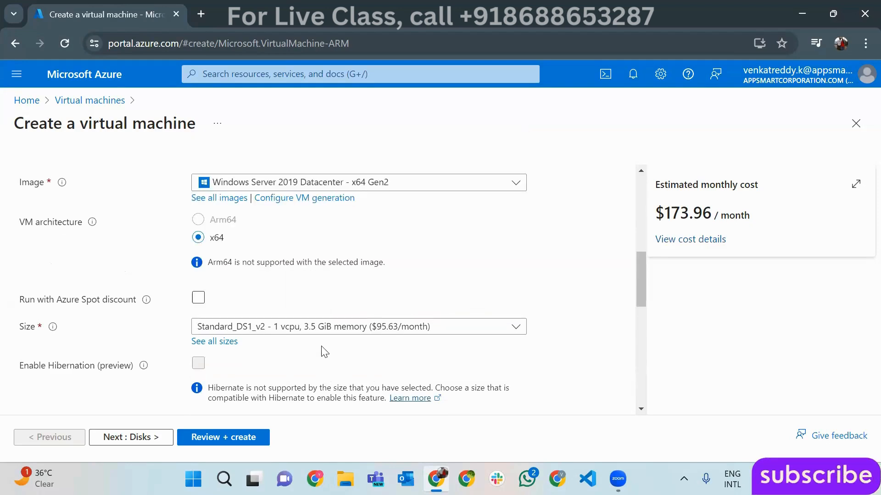
pyautogui.scroll(-1, 334, 341)
pyautogui.moveTo(643, 298); pyautogui.dragTo(638, 184)
pyautogui.click(73, 178)
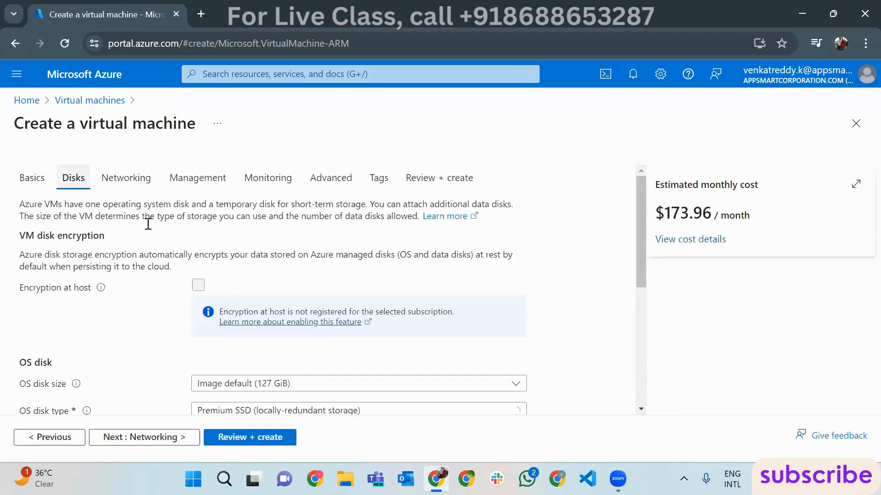
pyautogui.click(292, 383)
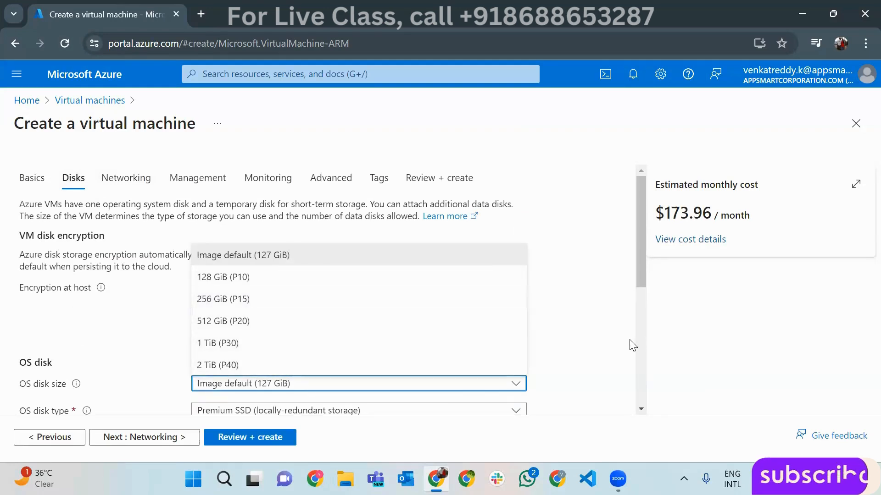
# - Leave the OS disk size unchanged and return to the Basics tab's Administrator account section
pyautogui.click(608, 340)
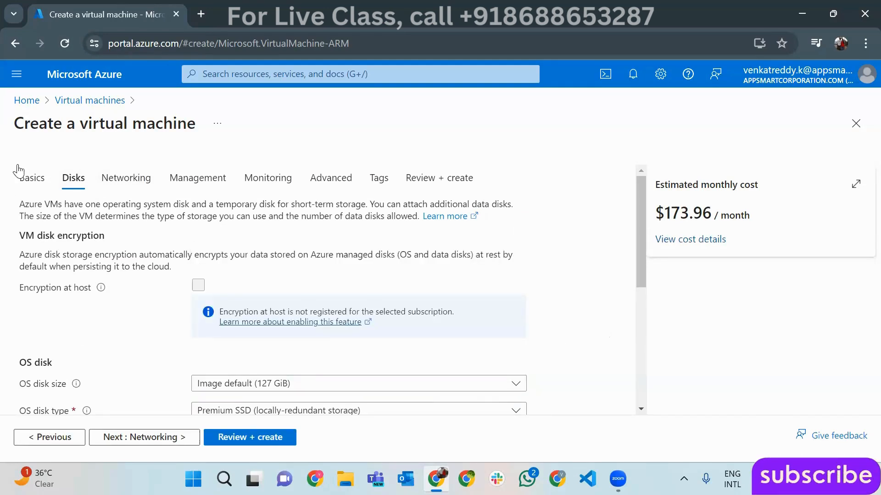
pyautogui.click(32, 178)
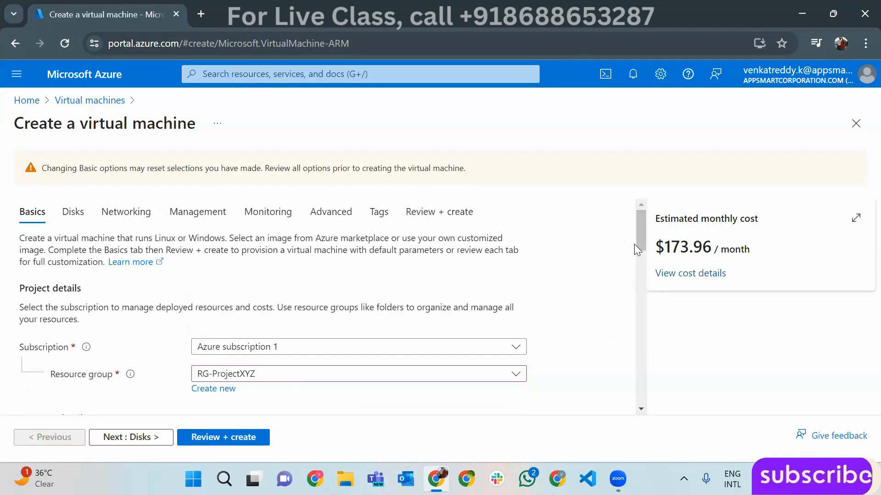
pyautogui.moveTo(641, 250); pyautogui.dragTo(650, 362)
pyautogui.click(261, 260)
# - Enter the administrator username, password and password confirmation for the VM
pyautogui.write('venky24')
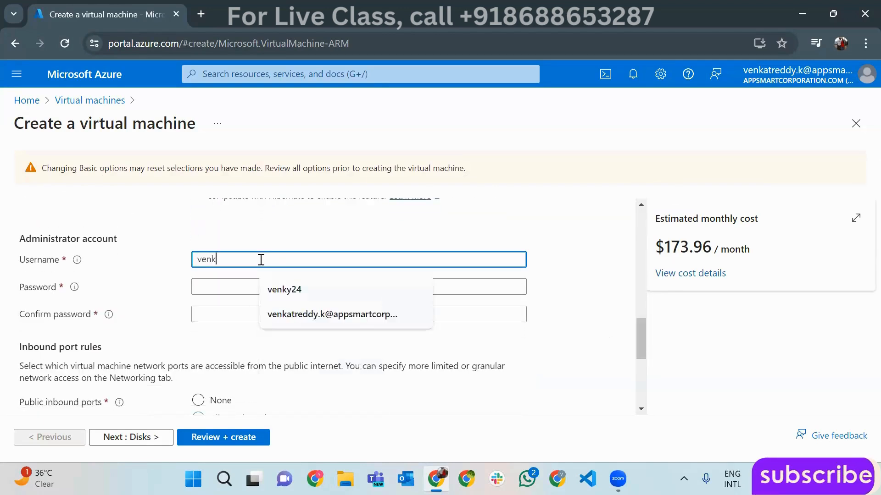
pyautogui.press('Tab')
pyautogui.write('*********')
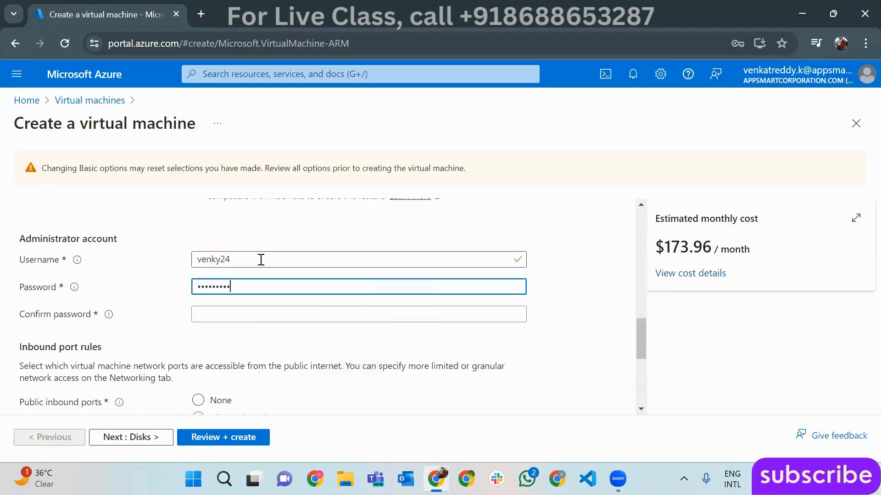
pyautogui.write('***')
pyautogui.press('Tab')
pyautogui.write('************')
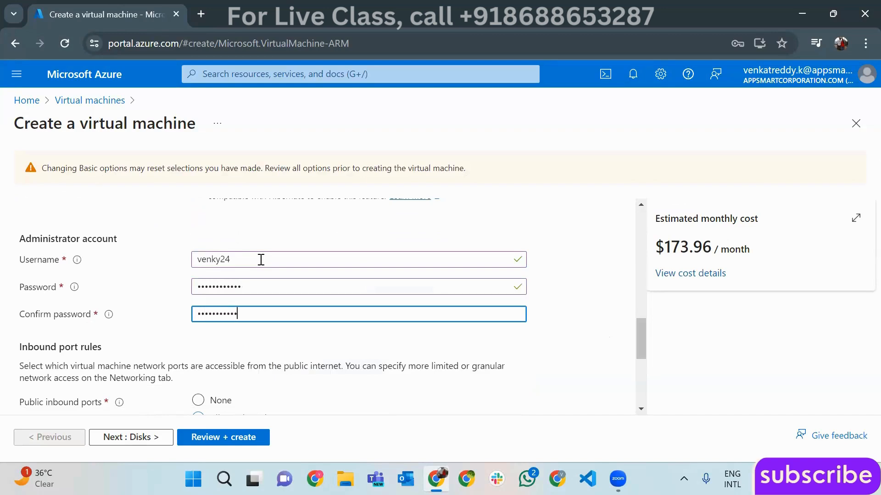
# - Allow HTTP (80) inbound alongside RDP (3389) and run Review + create validation
pyautogui.scroll(-5, 269, 266)
pyautogui.click(269, 243)
pyautogui.click(216, 260)
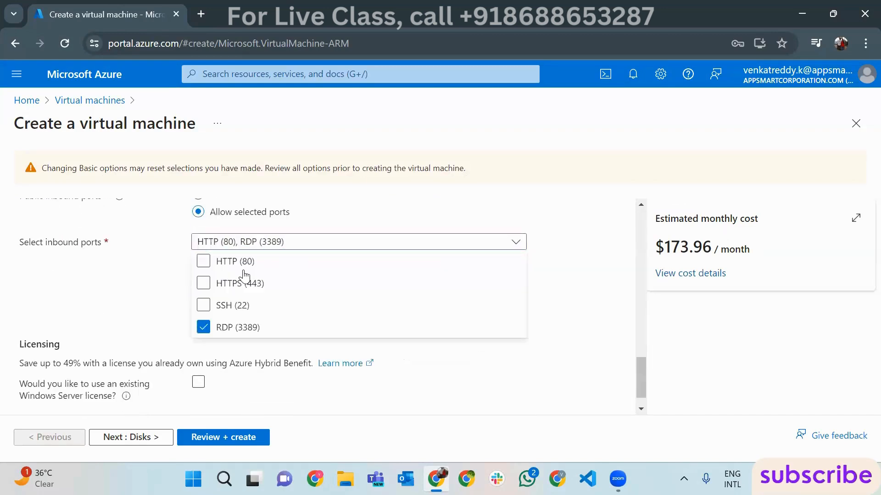
pyautogui.click(594, 291)
pyautogui.click(214, 437)
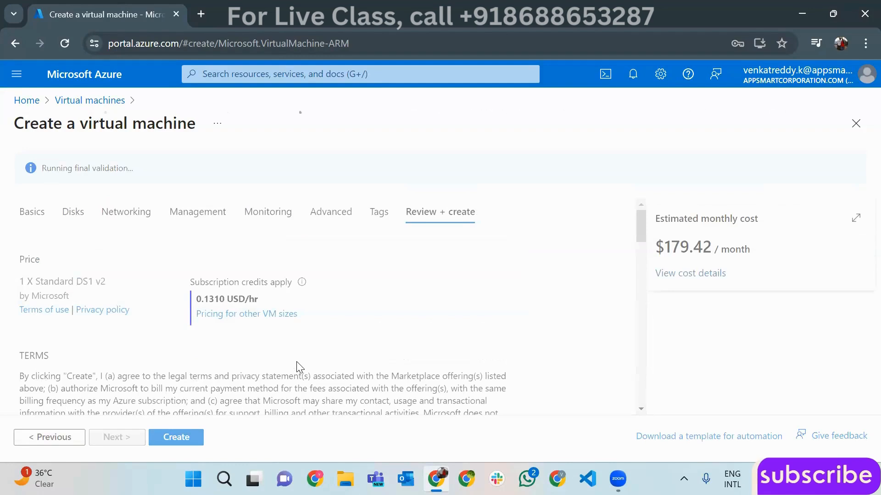
# - Create VM1 after validation passes to start its deployment into RG-ProjectXYZ
pyautogui.click(179, 438)
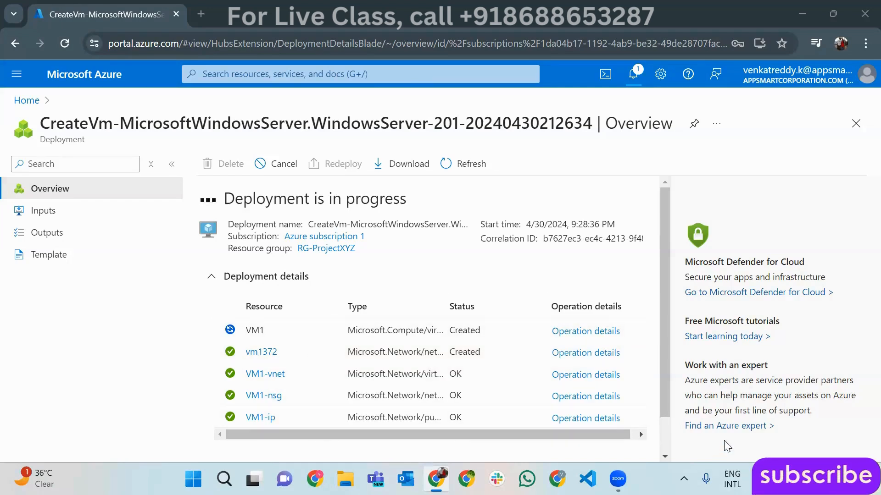
# - Open the deployed VM1, copy its public IP 4.190.200.185, and bring up Windows search
pyautogui.click(665, 435)
pyautogui.moveTo(664, 370); pyautogui.dragTo(665, 331)
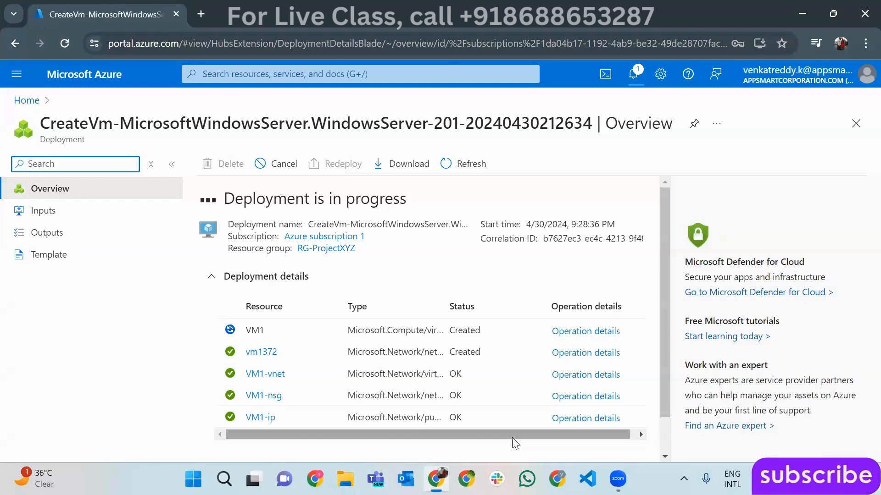
pyautogui.click(241, 393)
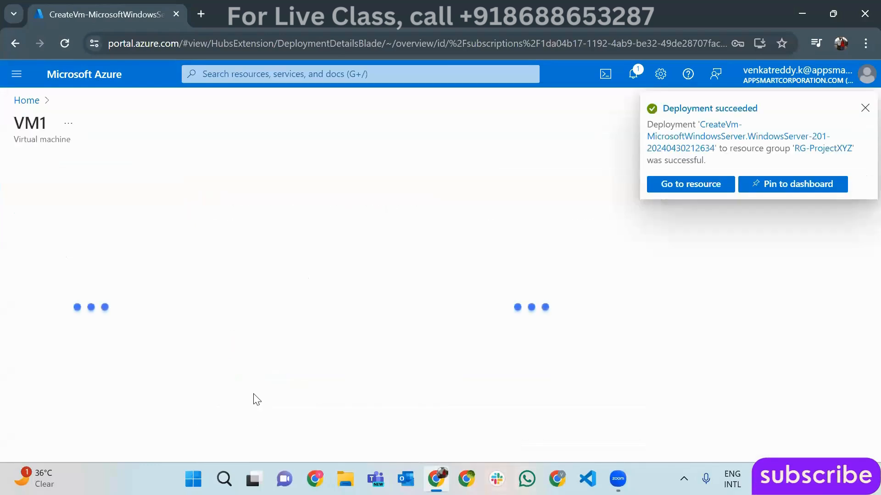
pyautogui.click(862, 109)
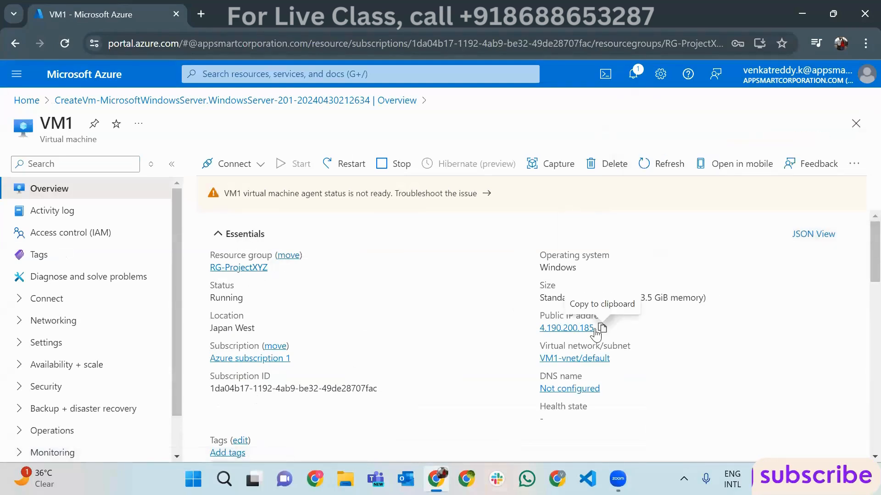
pyautogui.click(596, 332)
pyautogui.press('super')
# - Launch Remote Desktop Connection (msts) and connect to VM1 at 4.190.200.185
pyautogui.write('mst')
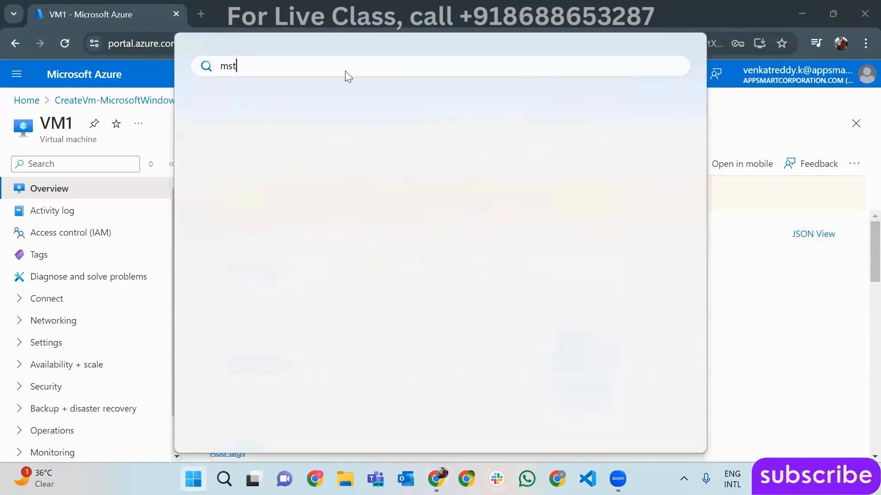
pyautogui.write('s')
pyautogui.press('Return')
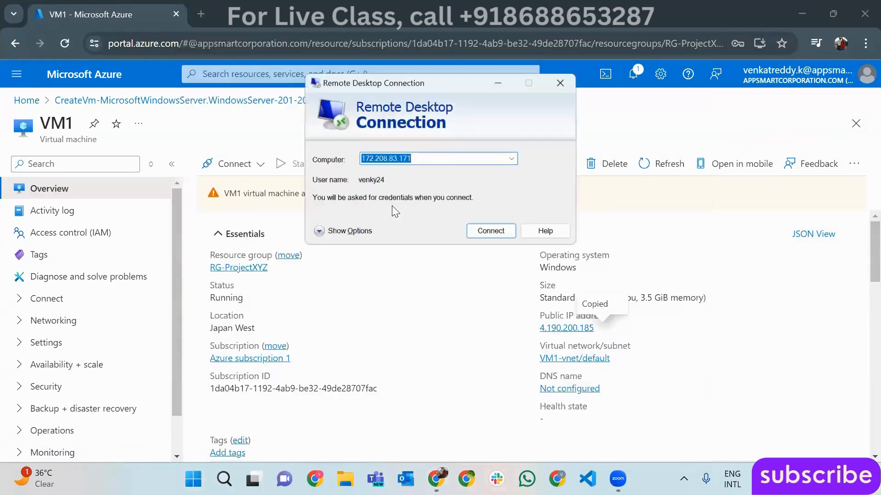
pyautogui.hotkey('ctrl', 'v')
pyautogui.click(499, 232)
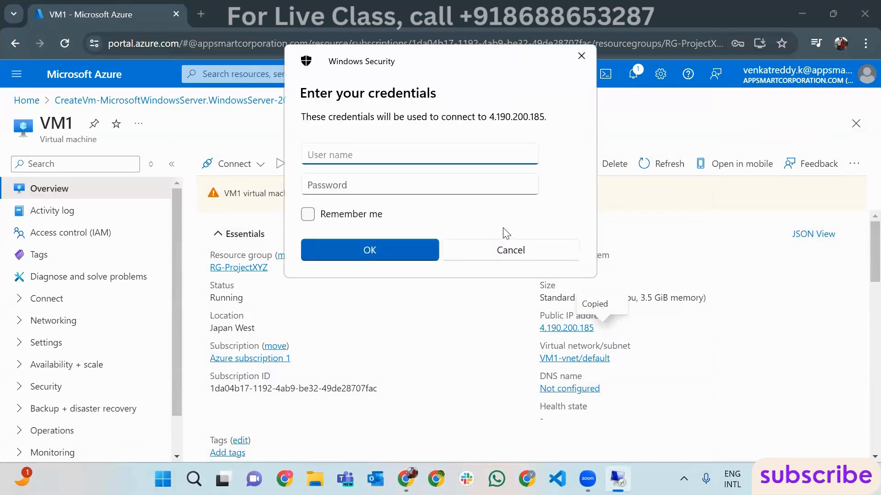
# - Sign in with the VM's administrator credentials and accept the untrusted certificate warning
pyautogui.write('venky24')
pyautogui.press('Tab')
pyautogui.write('********')
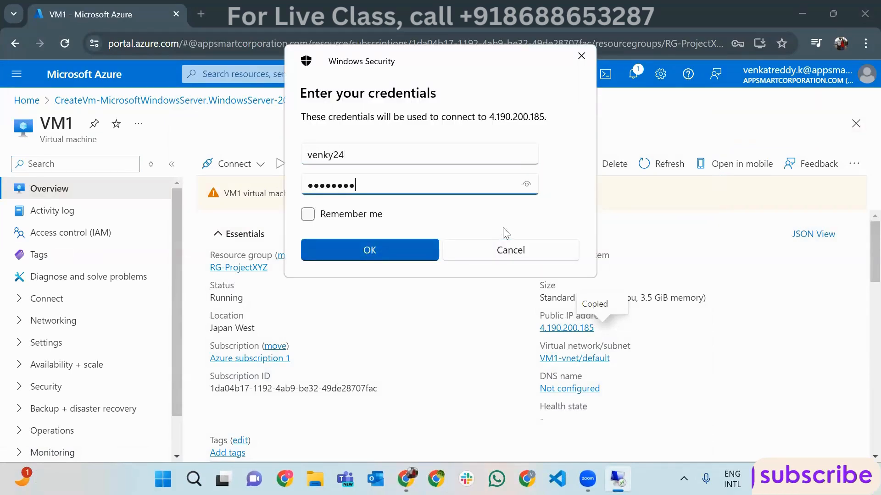
pyautogui.write('****')
pyautogui.press('Return')
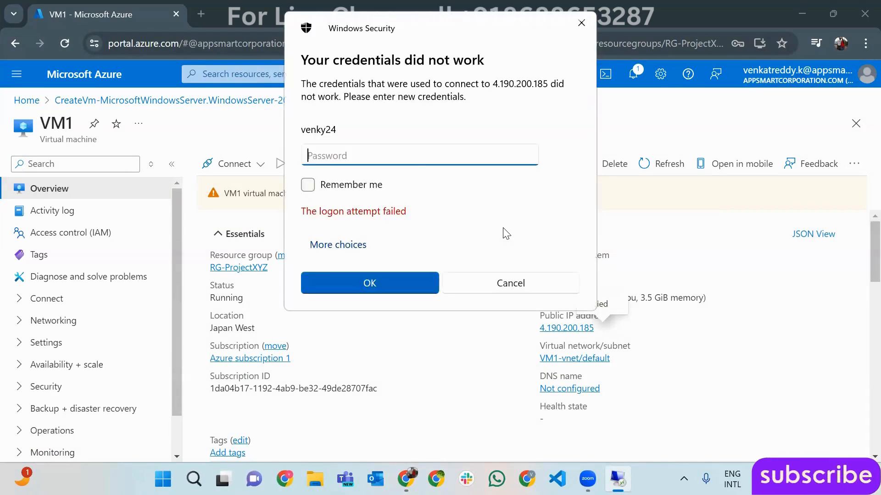
pyautogui.write('**********')
pyautogui.press('Return')
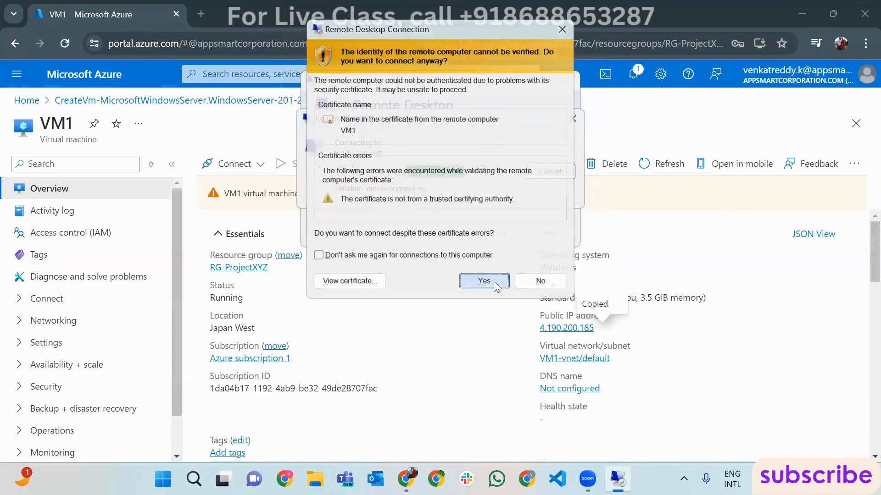
pyautogui.click(495, 284)
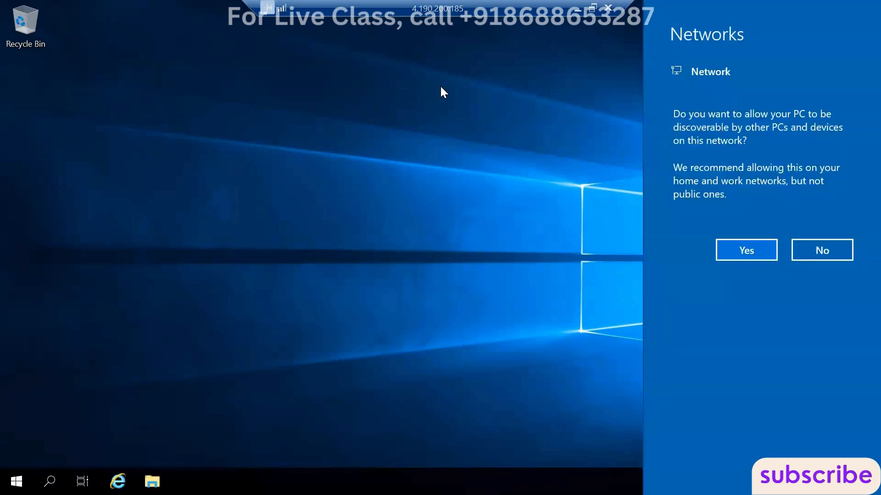
# - Make VM1 network-discoverable, dismiss the Windows Admin Center notice, and start the Add Roles and Features Wizard
pyautogui.click(754, 249)
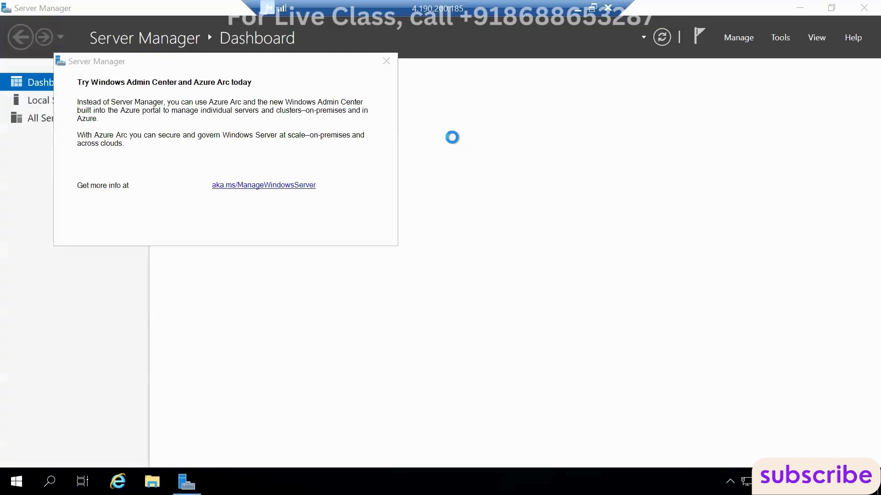
pyautogui.press('Escape')
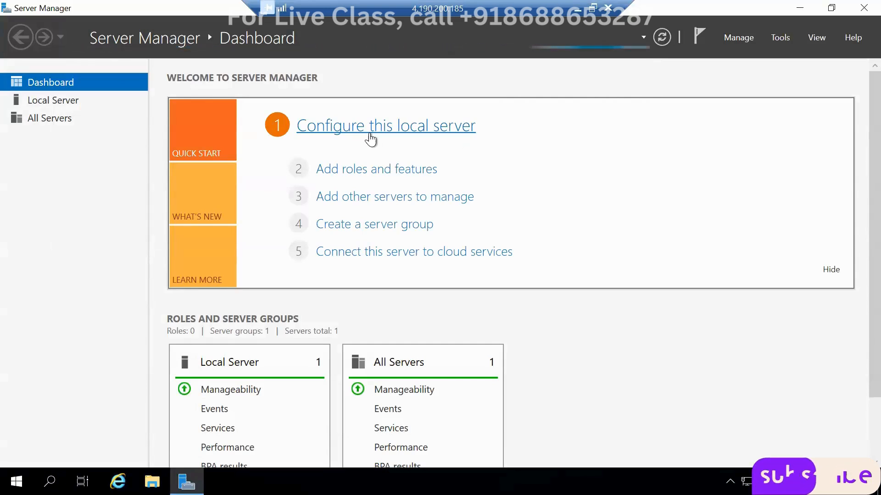
pyautogui.click(395, 170)
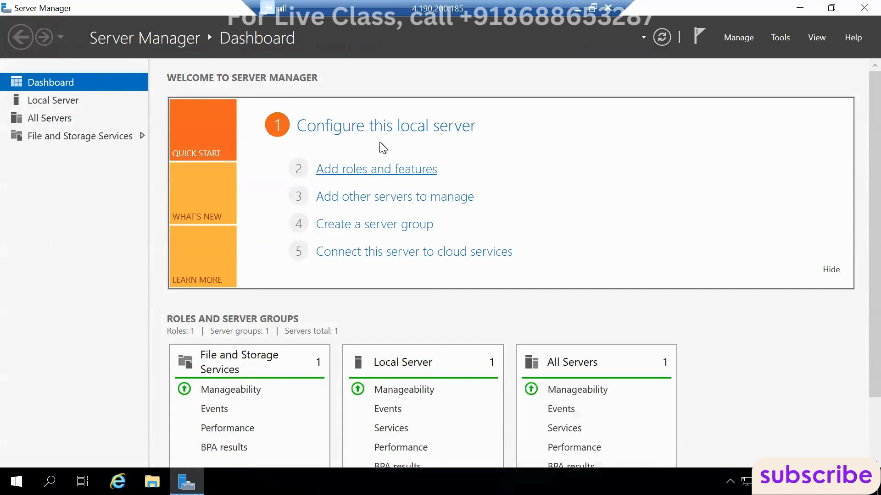
pyautogui.click(380, 172)
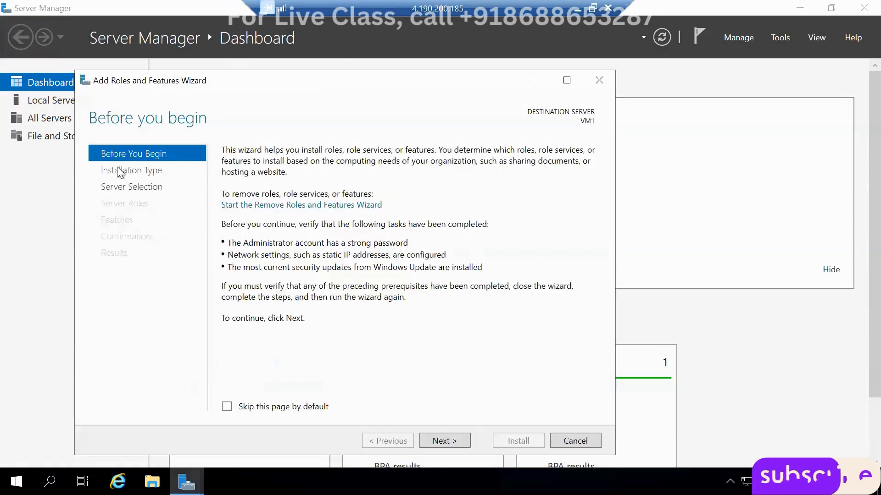
# - Choose role-based installation on VM1 and select Web Server (IIS) with its required features
pyautogui.click(437, 444)
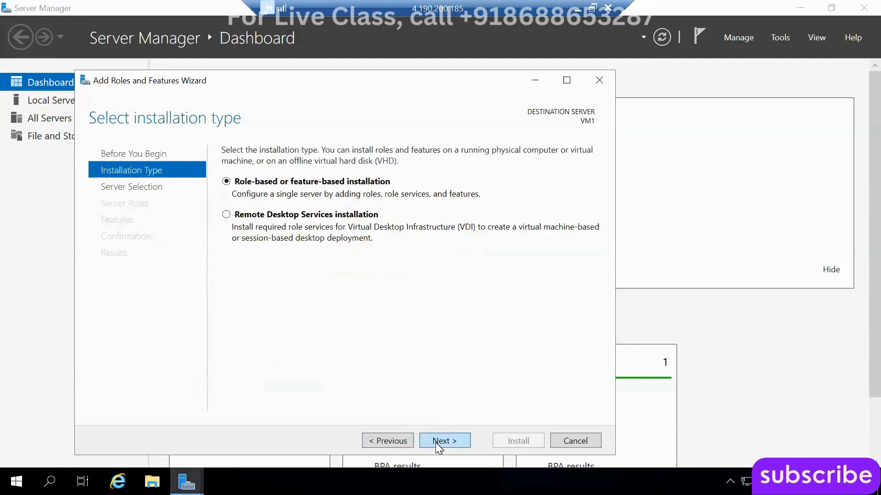
pyautogui.click(438, 441)
pyautogui.click(439, 441)
pyautogui.click(441, 404)
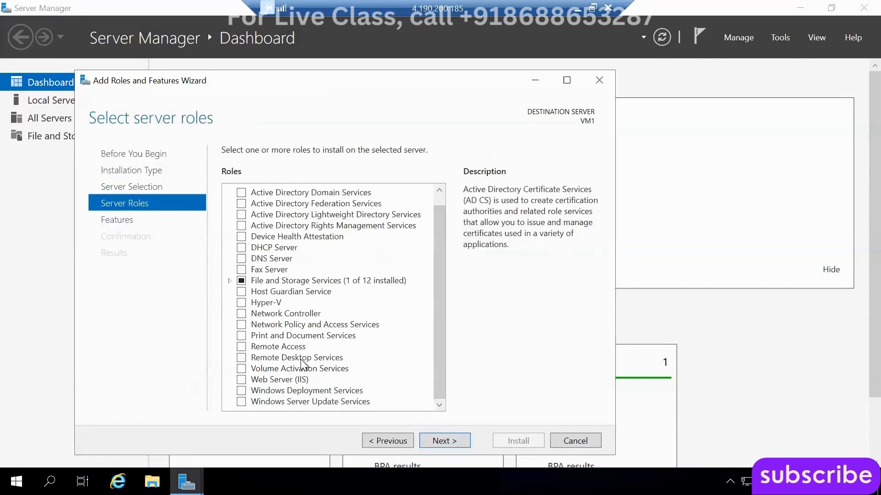
pyautogui.click(241, 379)
pyautogui.click(374, 379)
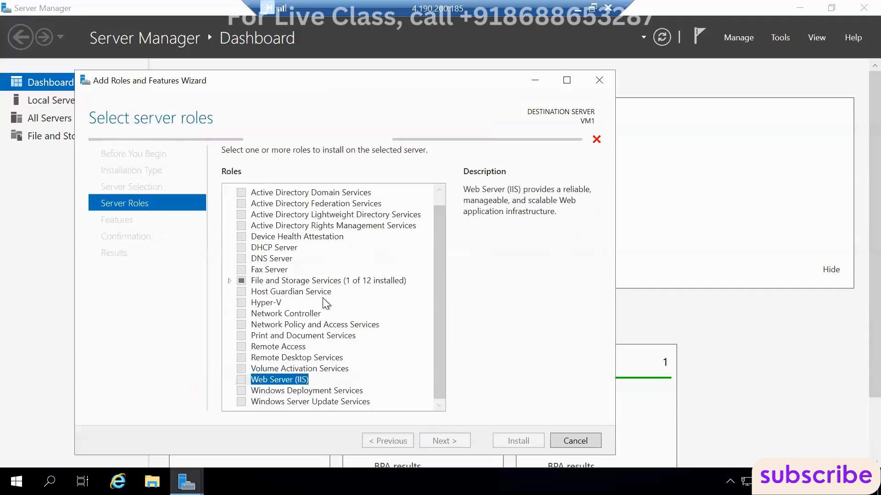
# - Accept default features and role services, start the IIS installation, and minimize the remote session
pyautogui.click(444, 440)
pyautogui.click(458, 445)
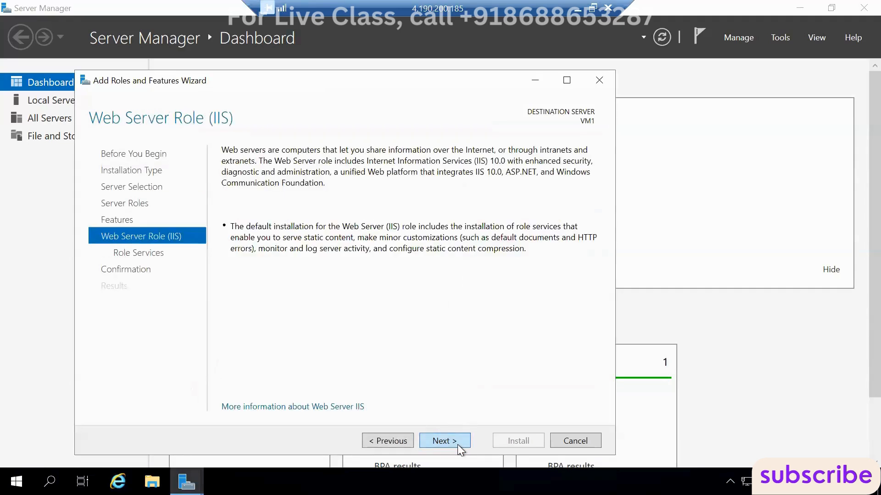
pyautogui.click(458, 445)
pyautogui.click(458, 445)
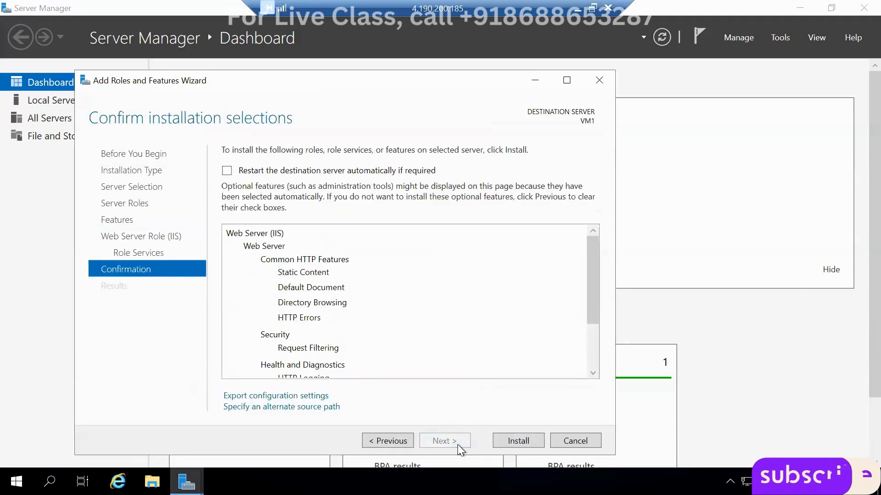
pyautogui.click(500, 440)
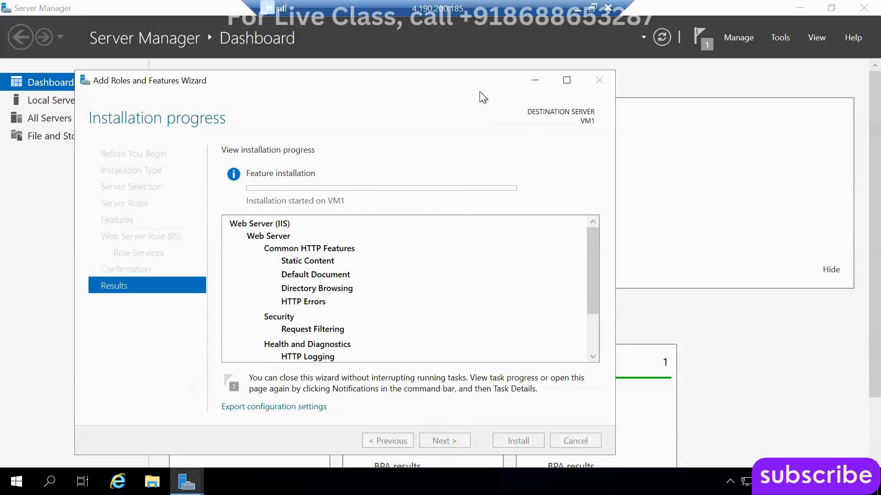
pyautogui.click(576, 9)
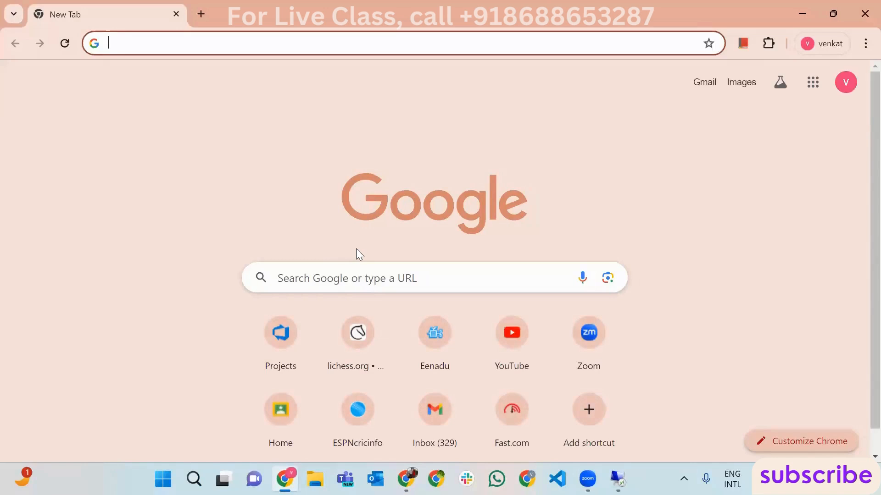
# - Open B26Project in Azure DevOps and start a new release pipeline from an Empty job
pyautogui.write('dev')
pyautogui.press('Return')
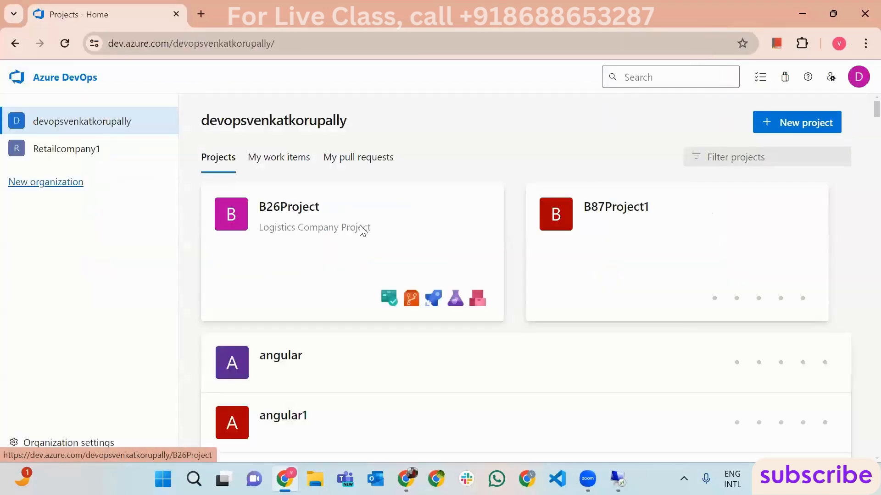
pyautogui.click(361, 229)
pyautogui.moveTo(91, 327)
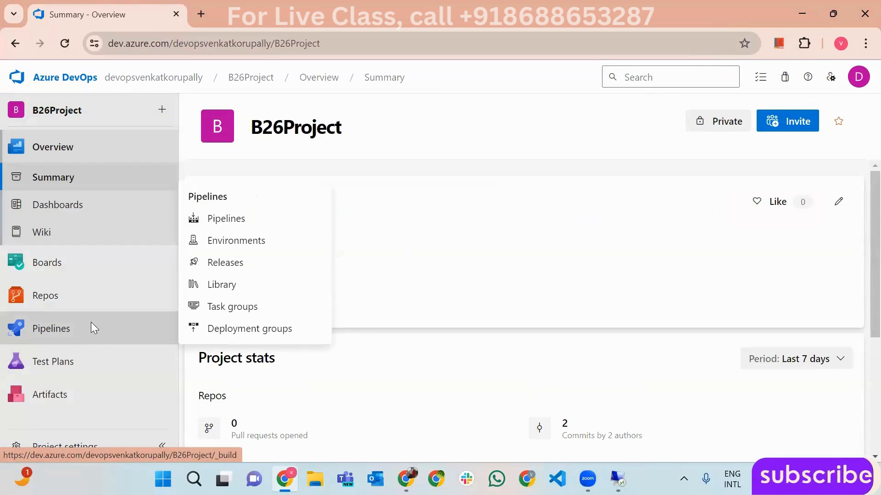
pyautogui.click(249, 257)
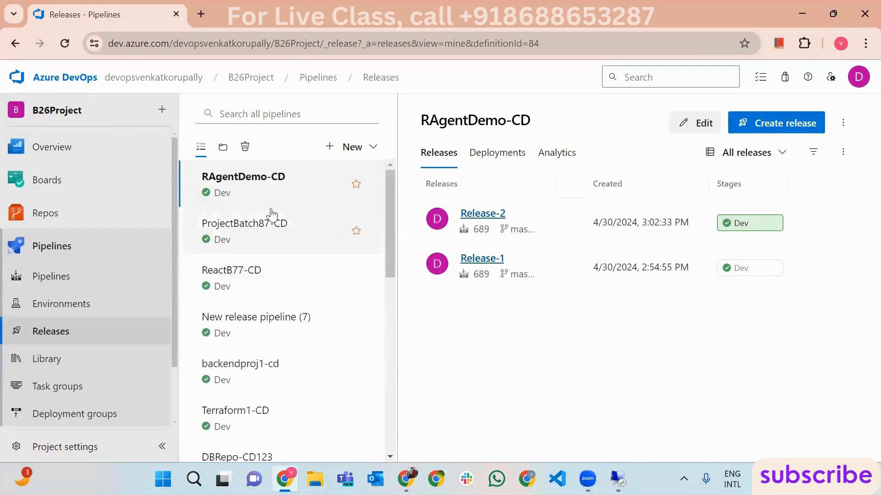
pyautogui.click(351, 151)
pyautogui.click(307, 174)
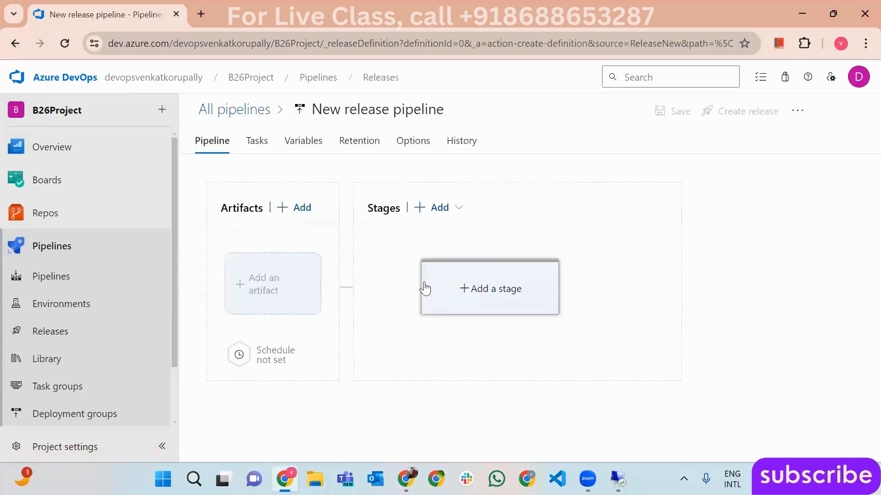
pyautogui.click(559, 139)
pyautogui.moveTo(545, 311); pyautogui.dragTo(310, 314)
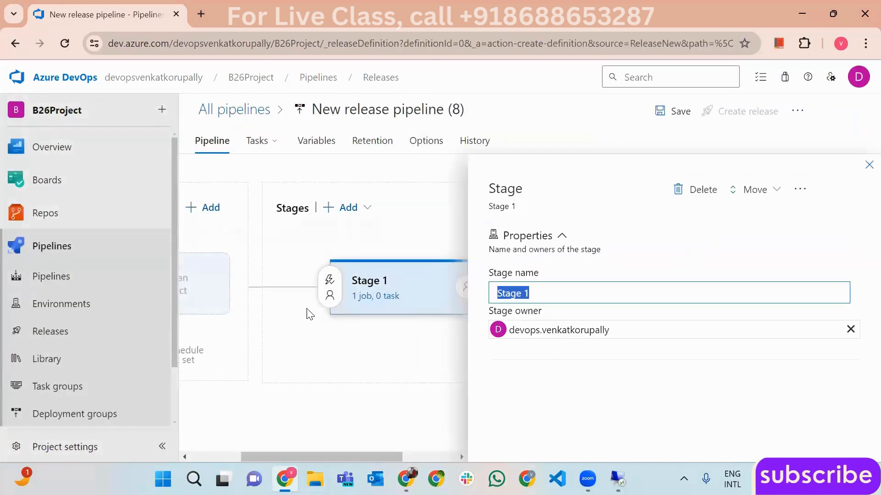
# - Name the first stage Dev and add the HtmlProj68-CI build as the pipeline artifact
pyautogui.write('Dev')
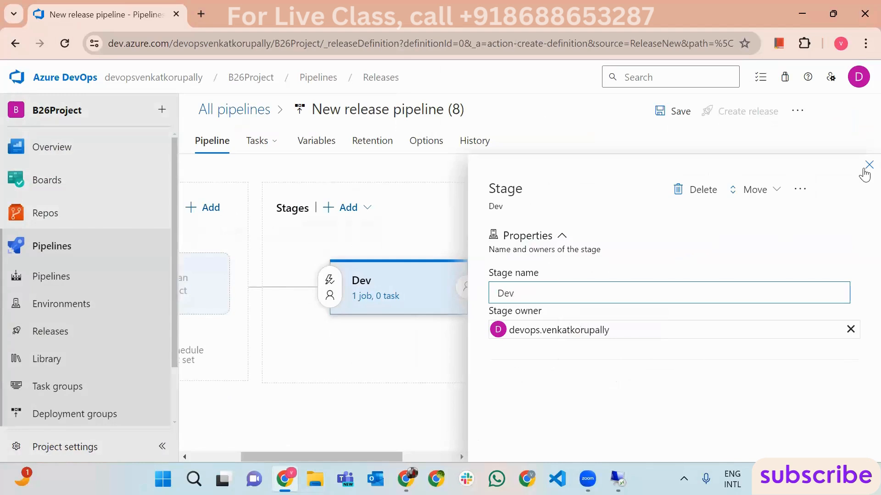
pyautogui.click(869, 165)
pyautogui.click(310, 298)
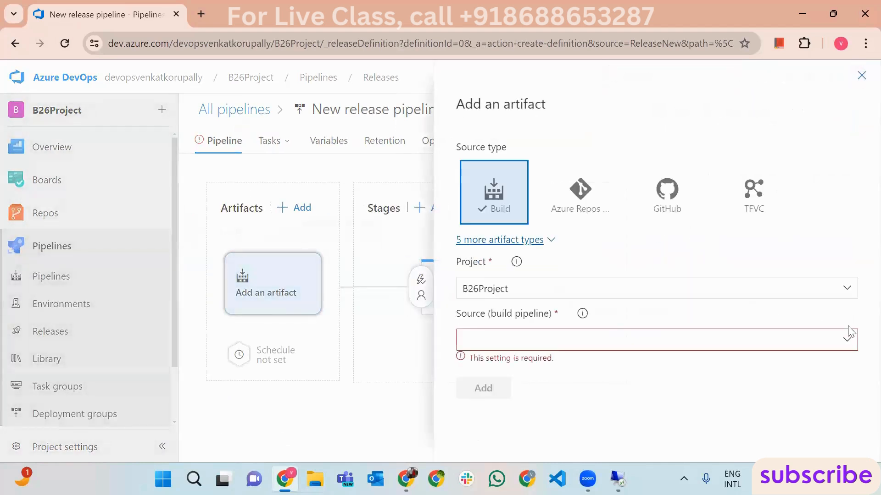
pyautogui.scroll(-1, 830, 194)
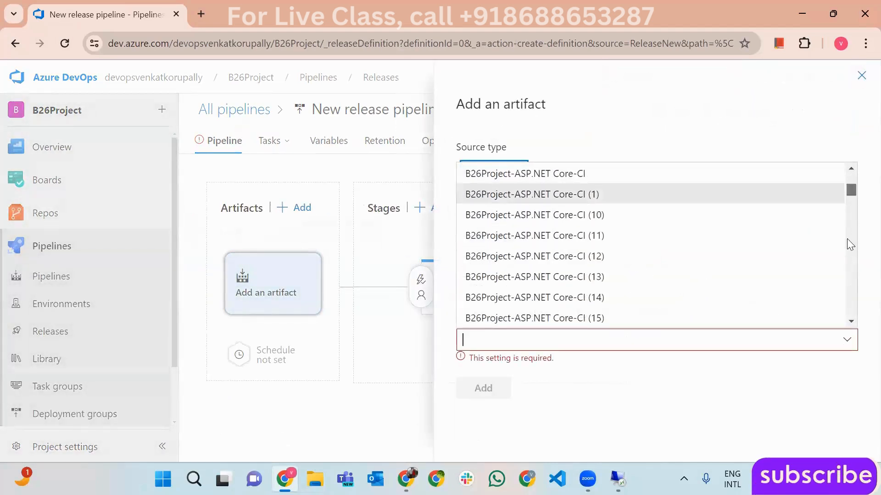
pyautogui.scroll(-10, 835, 293)
pyautogui.scroll(1, 832, 287)
pyautogui.click(606, 299)
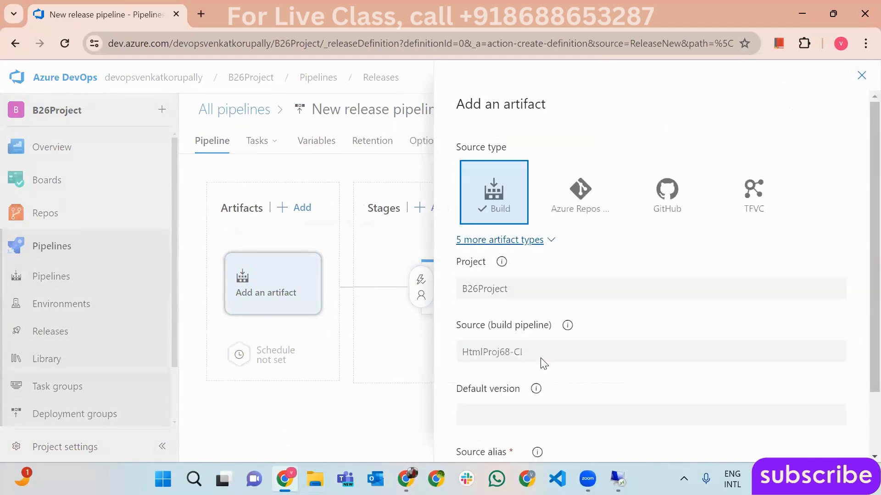
pyautogui.scroll(-1, 505, 404)
pyautogui.click(481, 437)
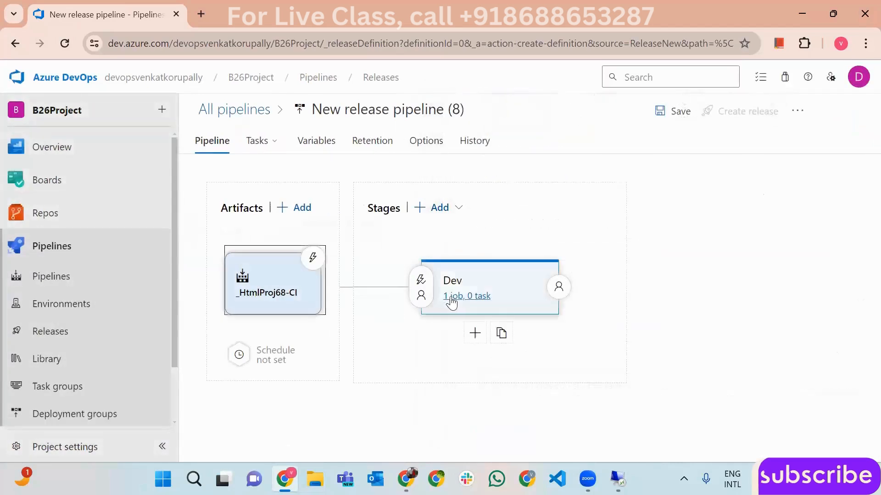
# - Rename the release pipeline to ReleAgent-CD
pyautogui.click(453, 298)
pyautogui.click(385, 110)
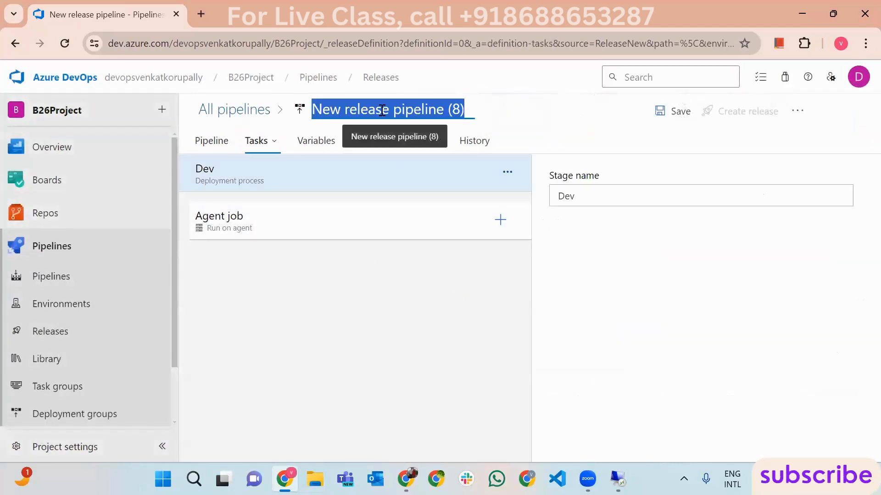
pyautogui.write('Re;')
pyautogui.press('BackSpace')
pyautogui.write('leAgentt')
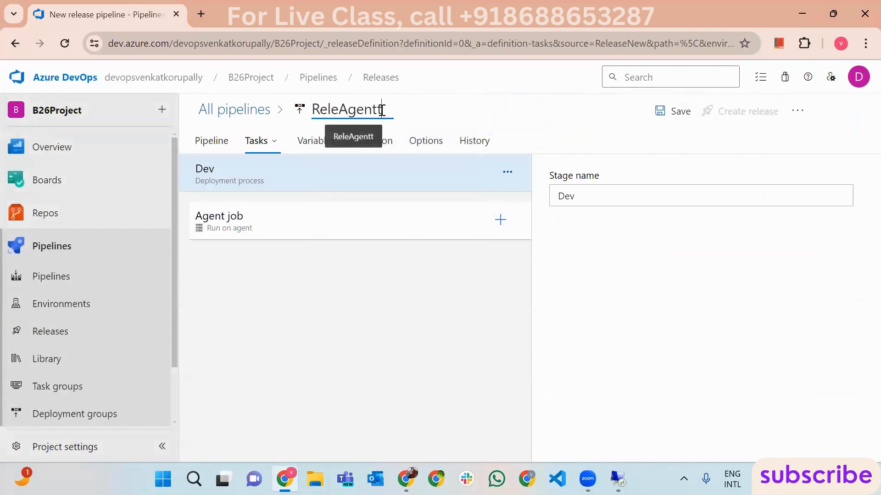
pyautogui.press('BackSpace')
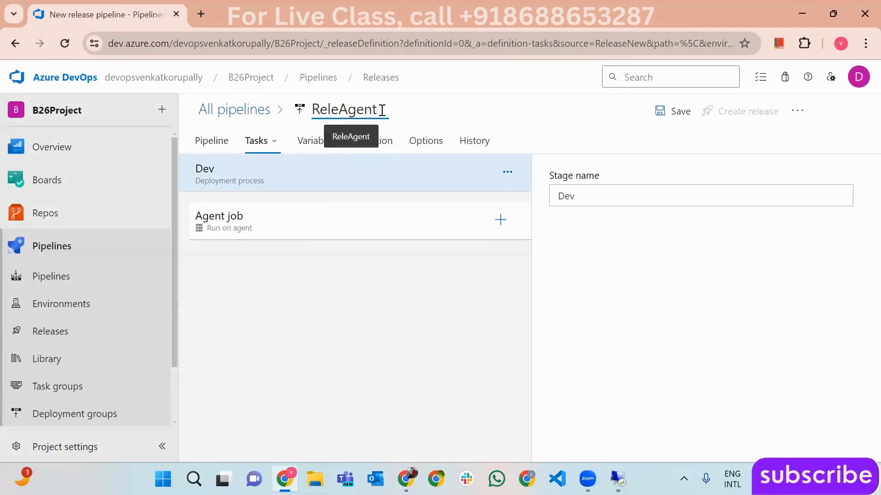
pyautogui.write('-CD')
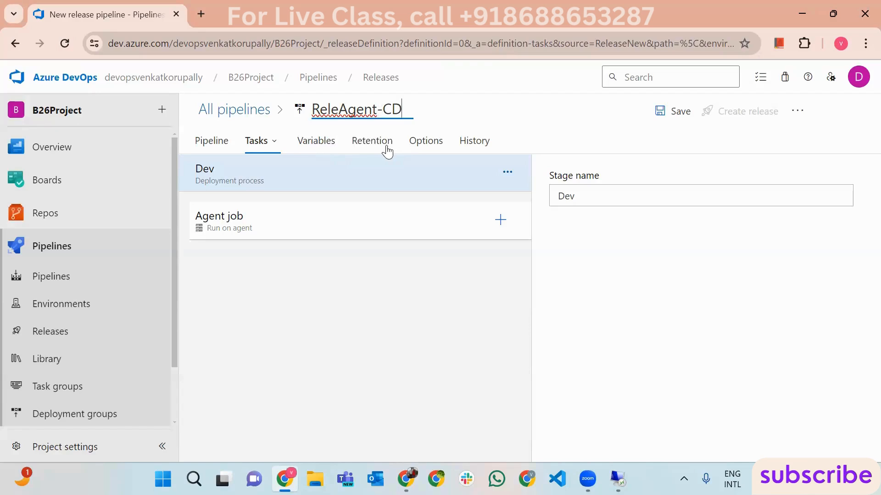
# - Set the Dev agent job to the Azure Pipelines pool with windows-2022 specification
pyautogui.click(290, 235)
pyautogui.click(809, 326)
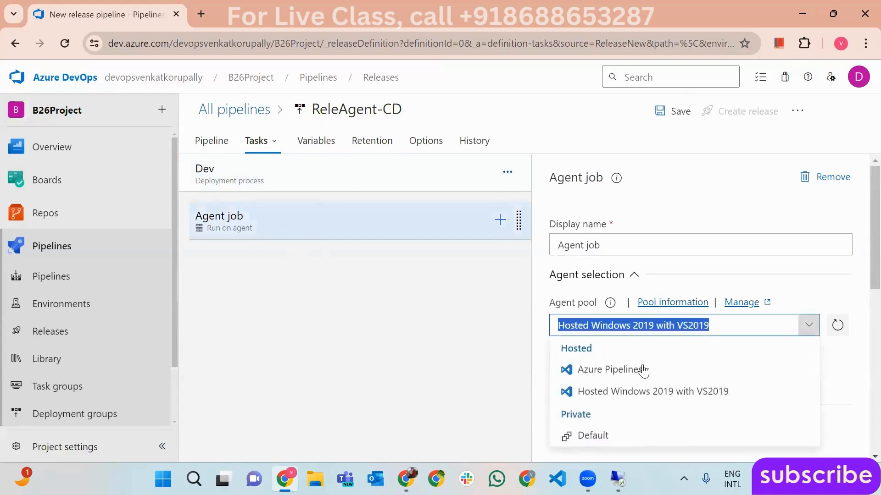
pyautogui.click(641, 370)
pyautogui.click(837, 376)
pyautogui.scroll(-5, 772, 398)
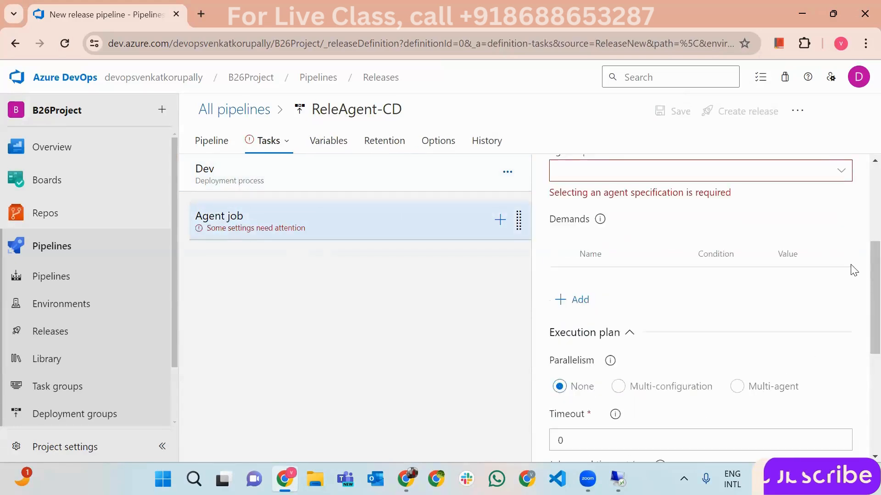
pyautogui.click(844, 170)
pyautogui.click(647, 440)
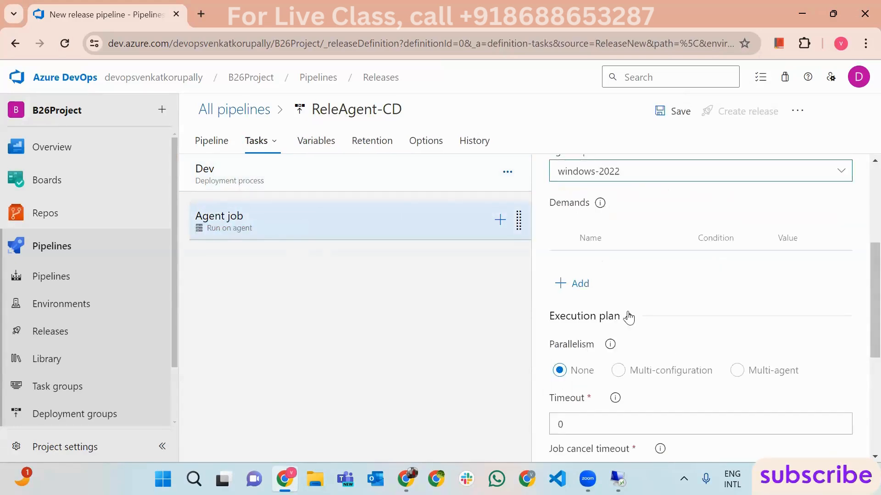
pyautogui.scroll(4, 862, 277)
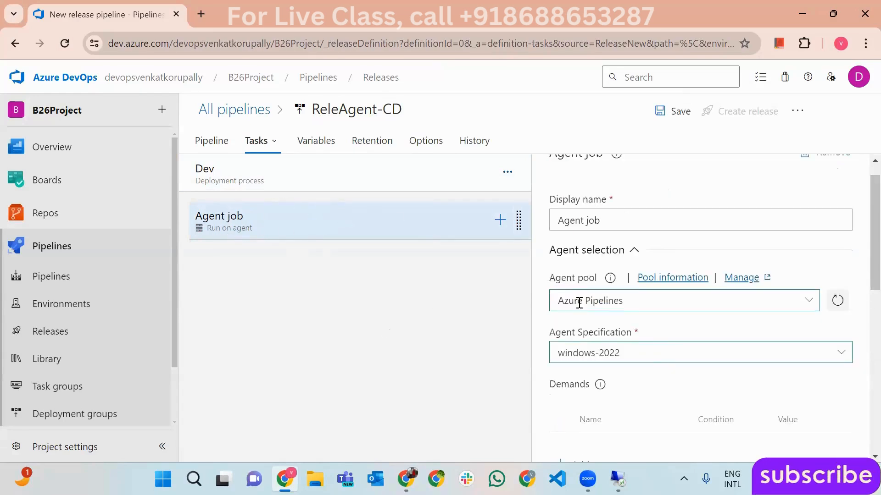
# - Remove the Agent job and add a deployment group job to the Dev stage
pyautogui.click(312, 233)
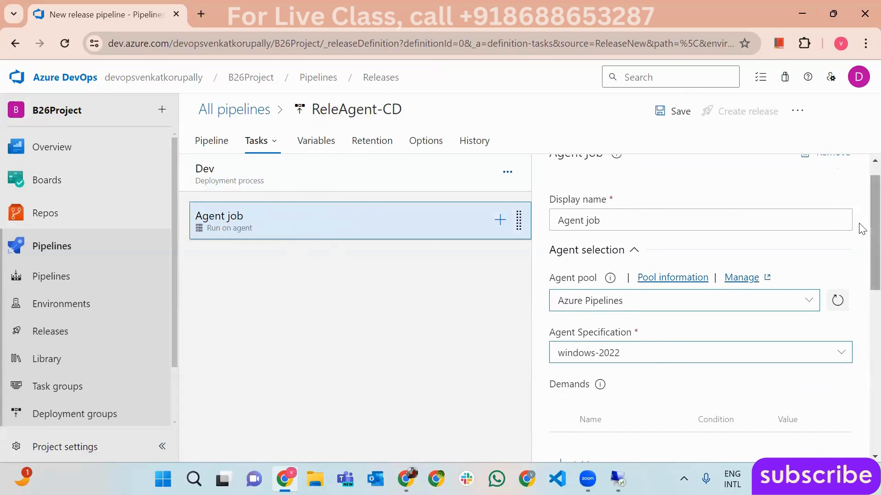
pyautogui.scroll(1, 859, 209)
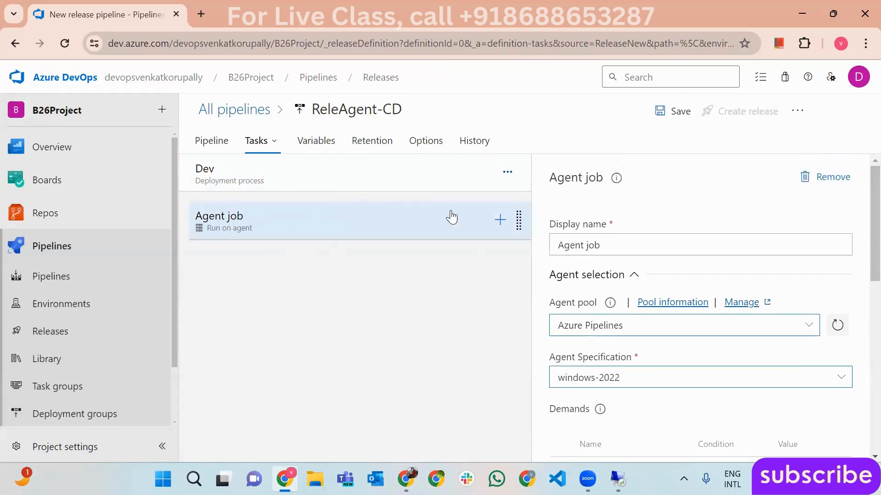
pyautogui.click(844, 179)
pyautogui.click(487, 300)
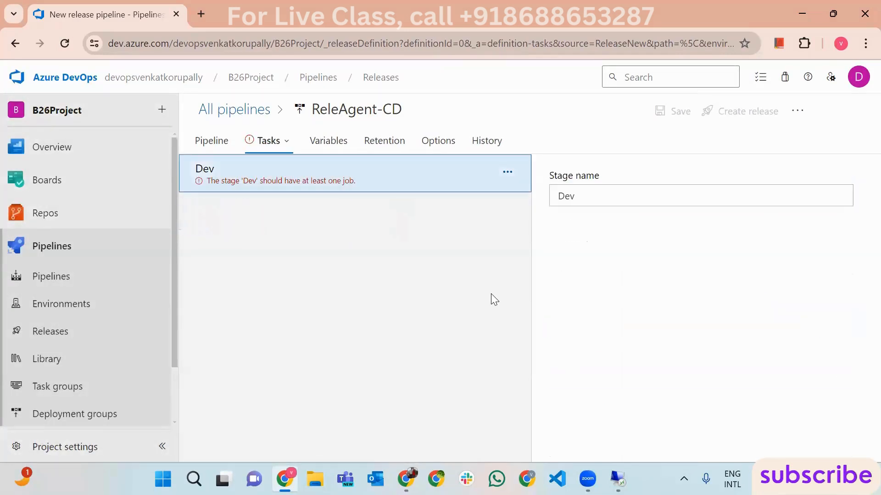
pyautogui.click(508, 172)
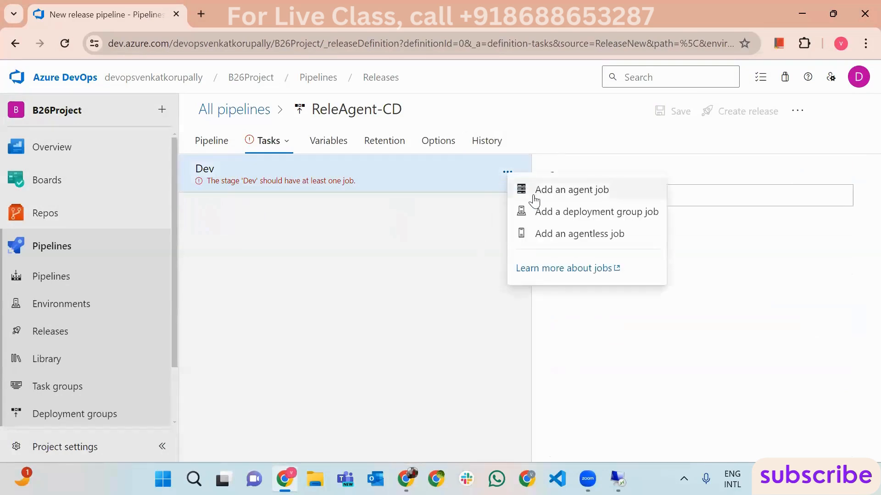
pyautogui.click(543, 212)
pyautogui.click(348, 229)
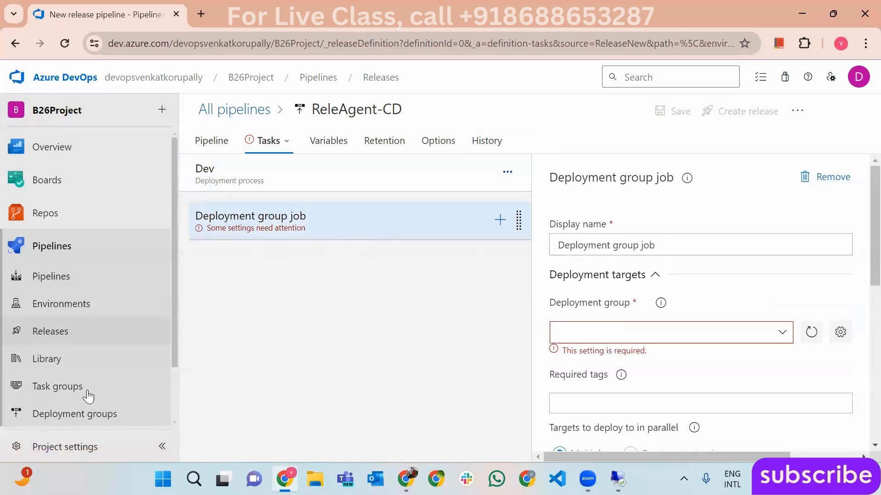
pyautogui.click(93, 414)
pyautogui.click(504, 309)
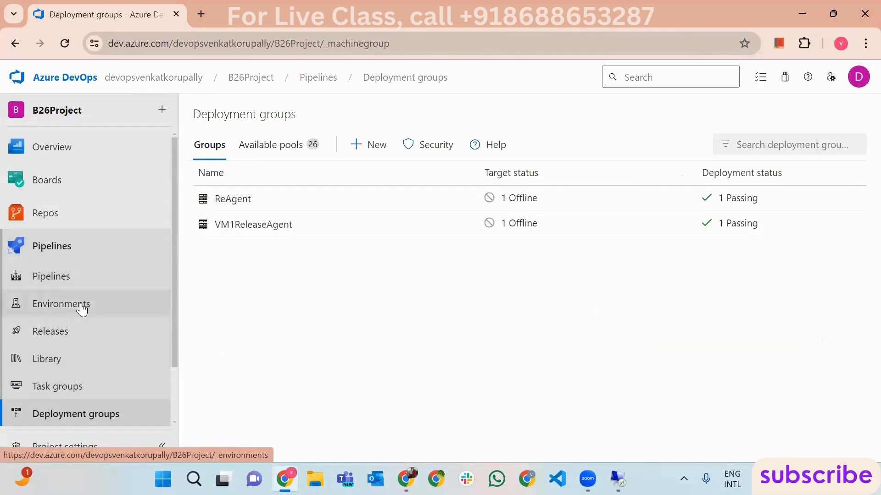
# - Create a new deployment group named ReleAgentVM1
pyautogui.click(371, 145)
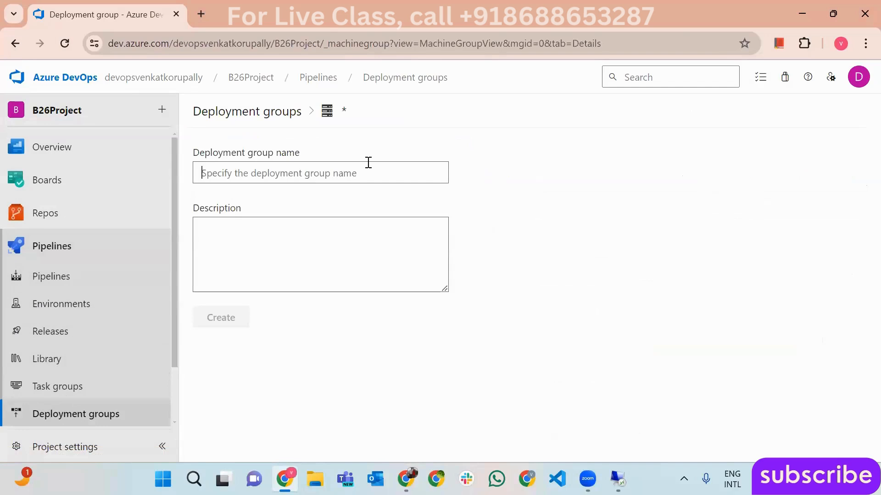
pyautogui.write('Rele')
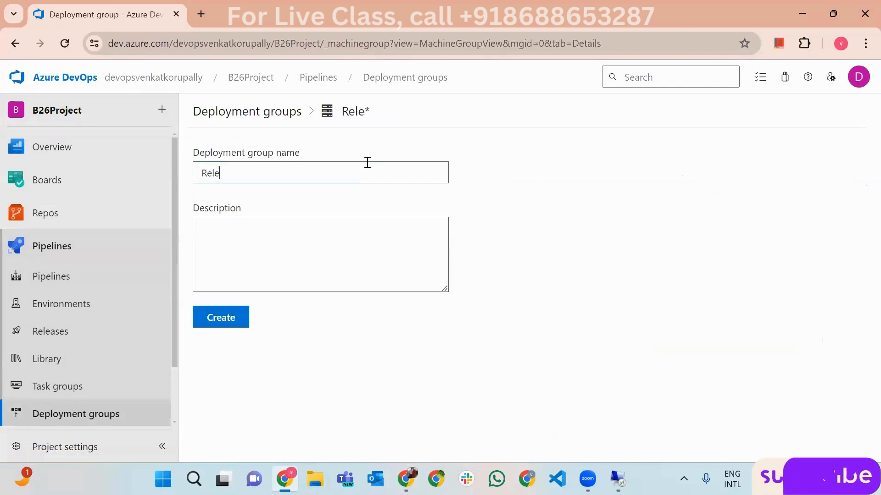
pyautogui.write('Agent')
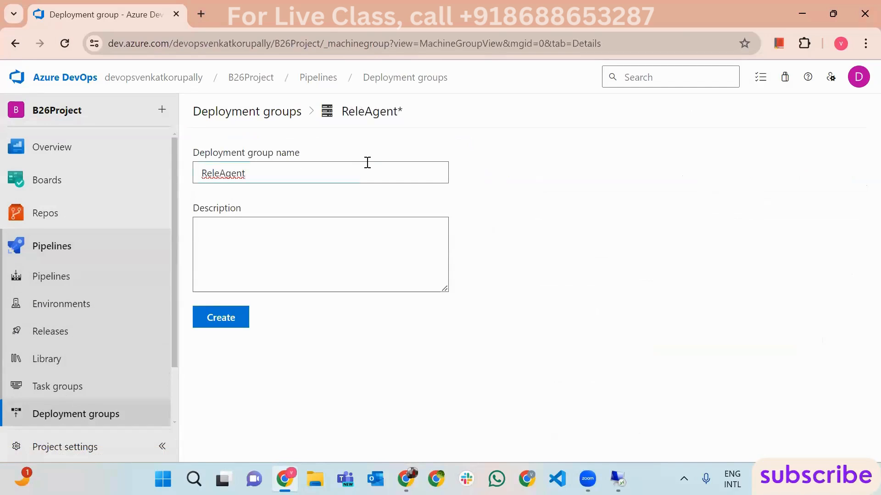
pyautogui.write('VM1')
pyautogui.click(236, 319)
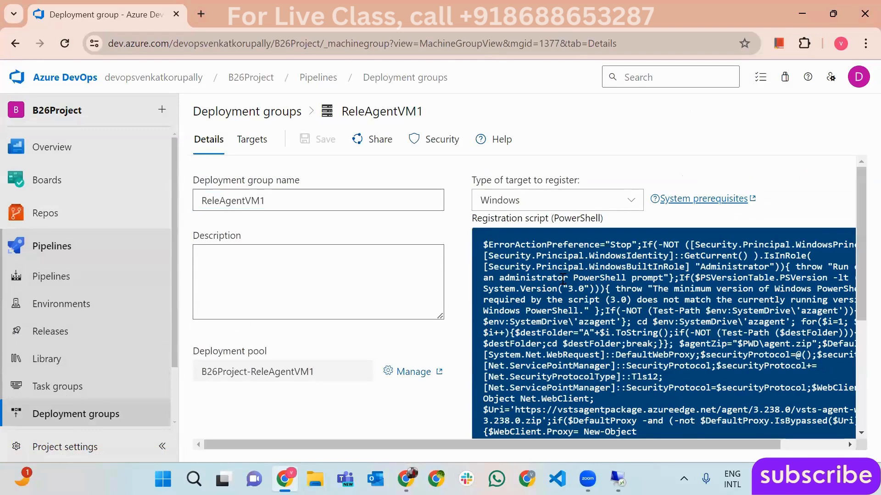
# - Copy the Windows registration script with personal access token authentication enabled
pyautogui.click(635, 200)
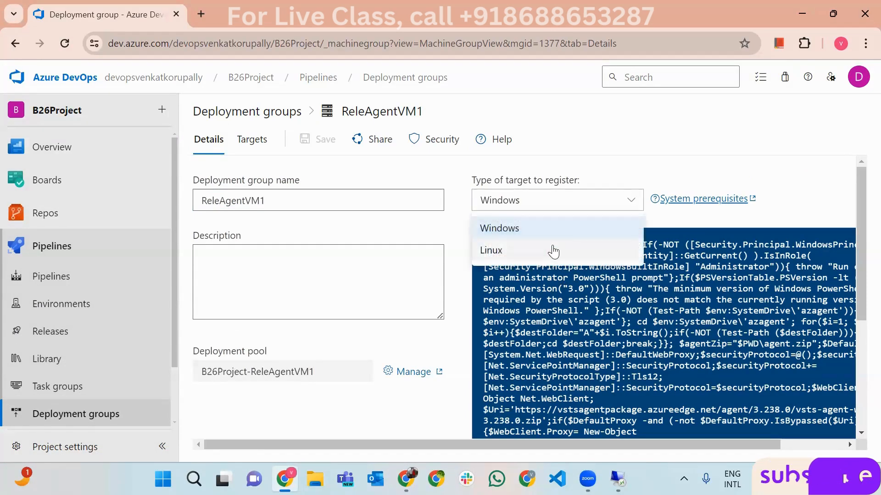
pyautogui.click(543, 230)
pyautogui.scroll(-5, 504, 298)
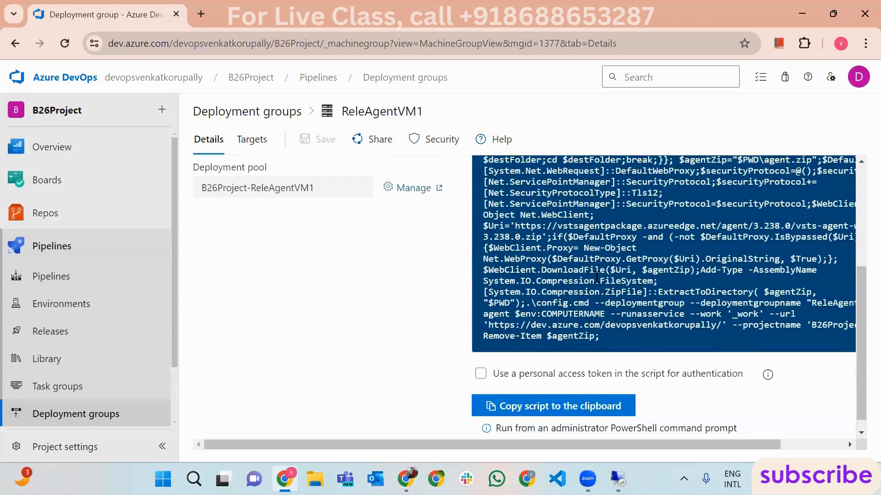
pyautogui.click(480, 361)
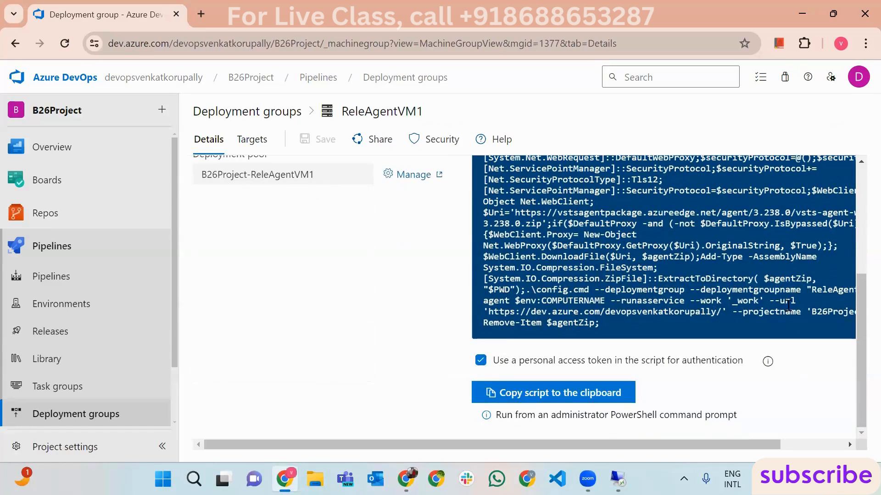
pyautogui.moveTo(860, 324); pyautogui.dragTo(841, 240)
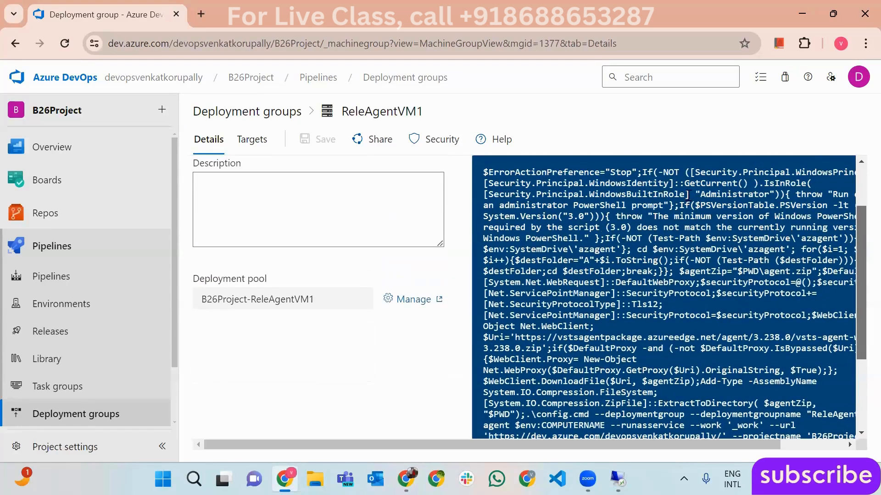
pyautogui.moveTo(860, 288); pyautogui.dragTo(859, 374)
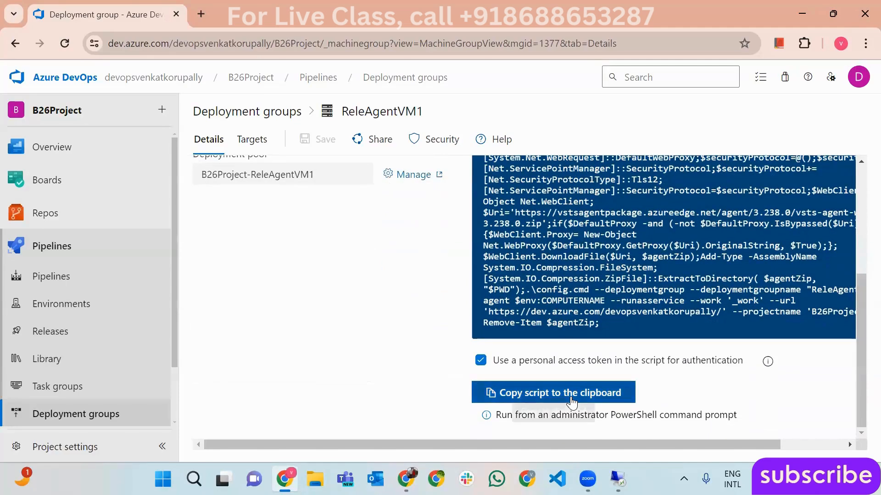
pyautogui.click(571, 399)
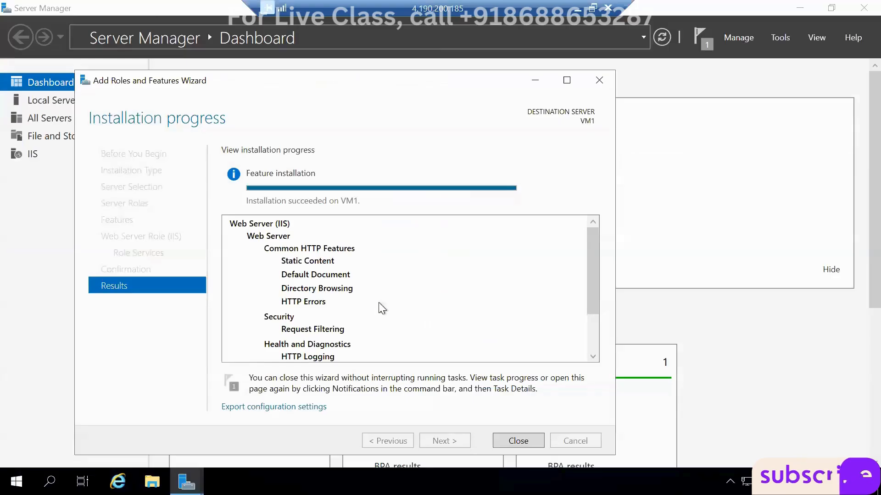
# - Close the IIS wizard and Server Manager, then run the registration script in administrator PowerShell
pyautogui.click(517, 440)
pyautogui.click(857, 11)
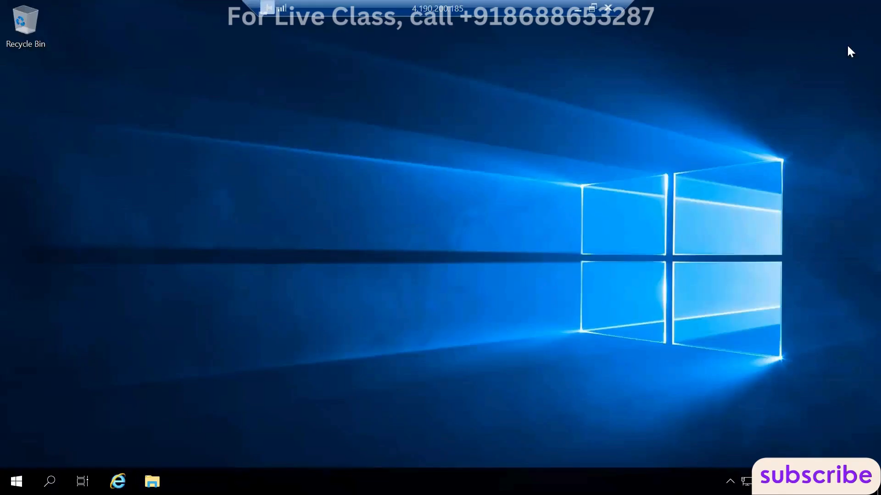
pyautogui.click(16, 482)
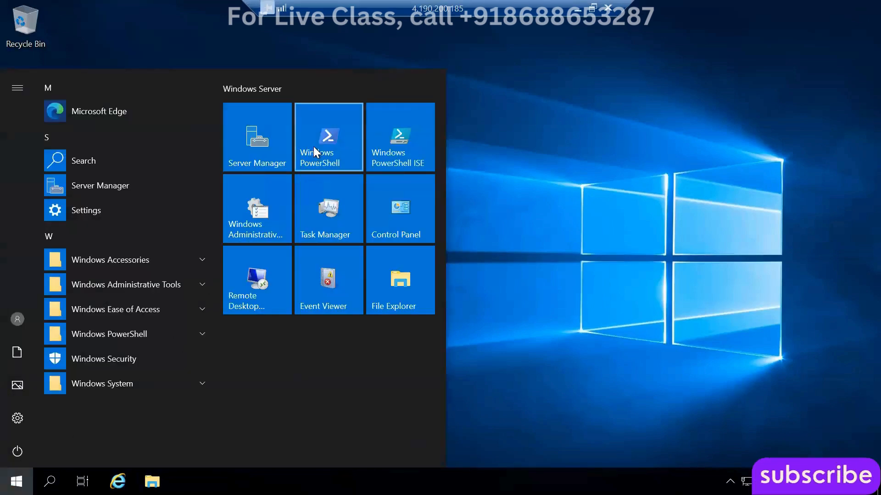
pyautogui.rightClick(314, 148)
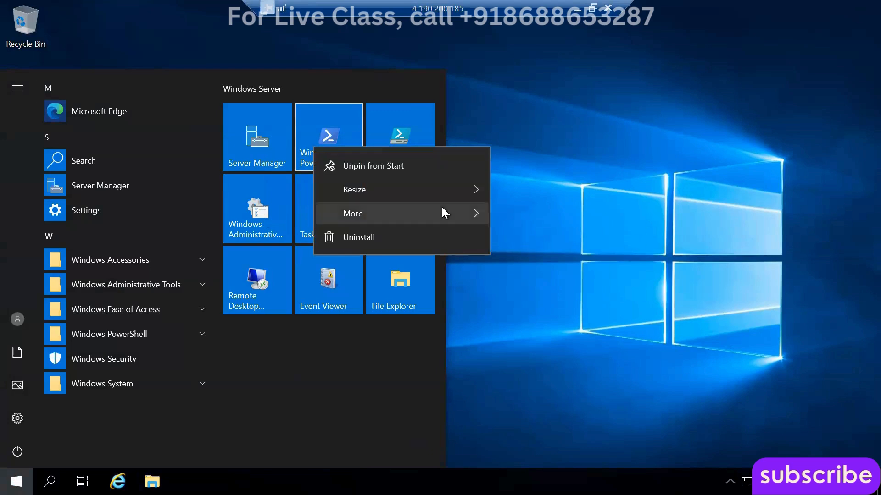
pyautogui.moveTo(441, 214)
pyautogui.click(580, 270)
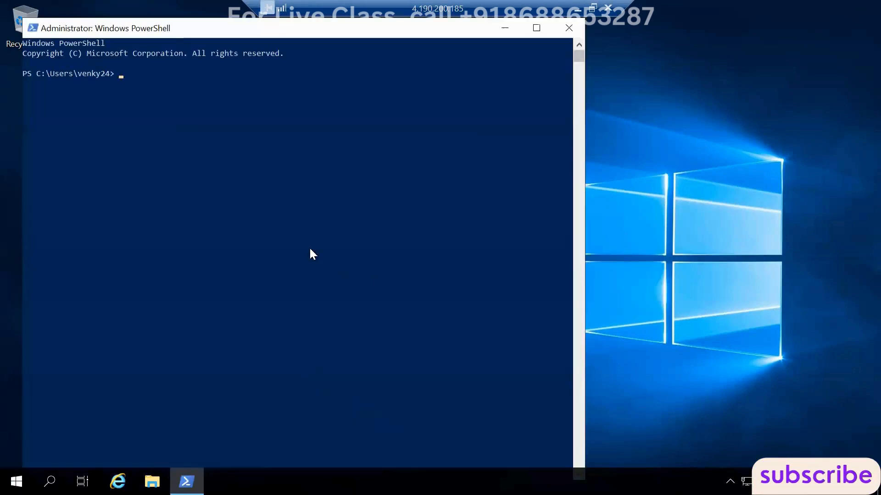
pyautogui.rightClick(257, 104)
pyautogui.press('Return')
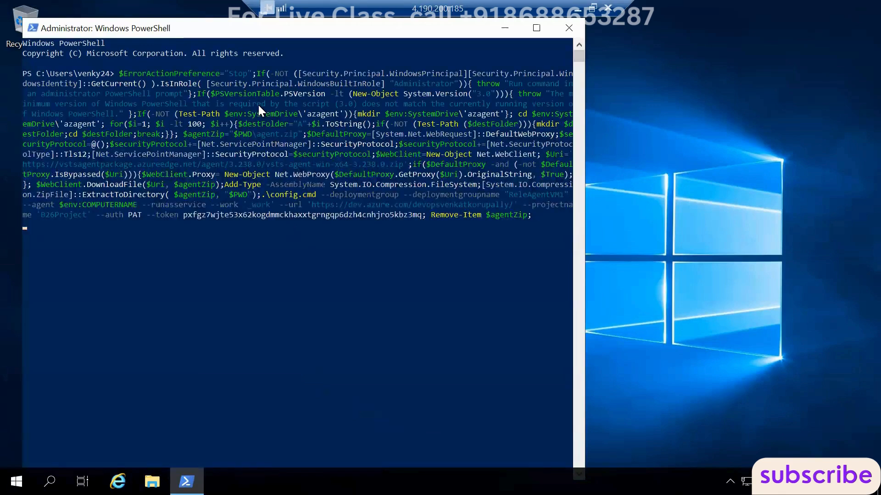
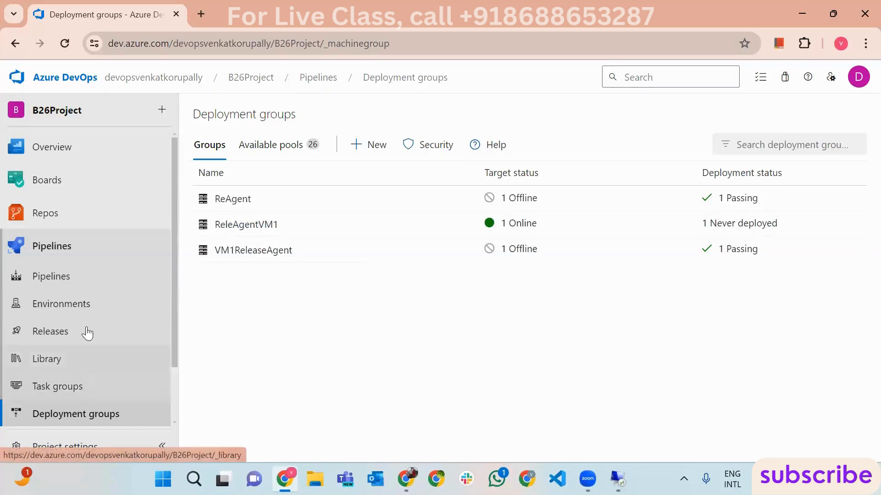
# - Start a new release pipeline from an empty job and rename its stage to Dev
pyautogui.click(72, 330)
pyautogui.click(351, 146)
pyautogui.click(350, 173)
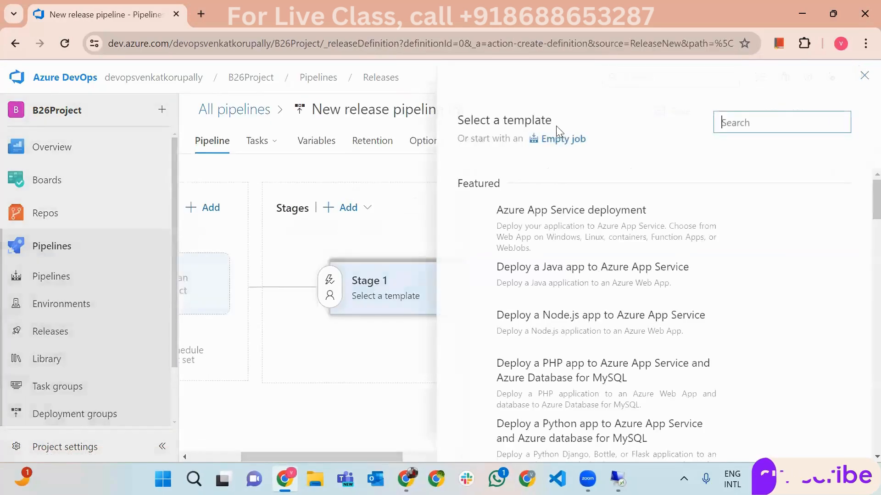
pyautogui.click(557, 138)
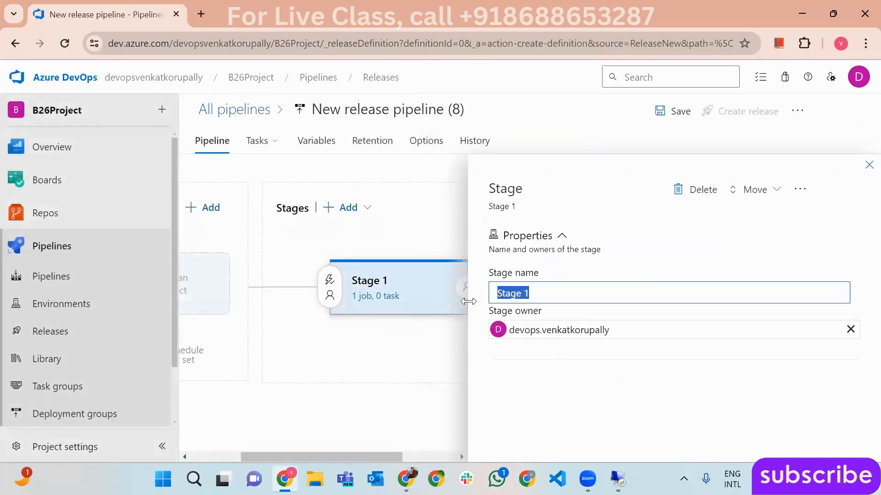
pyautogui.write('Dev')
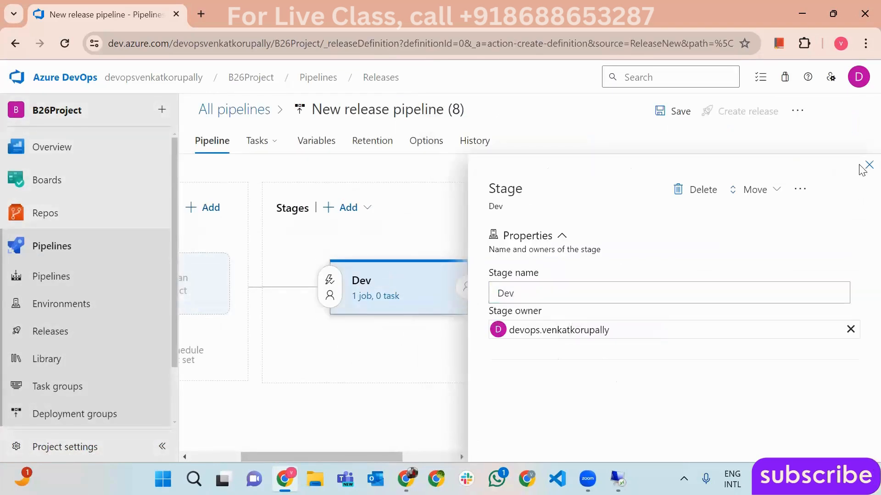
pyautogui.click(869, 165)
# - Add the HtmlProj68-CI build as the pipeline's artifact
pyautogui.click(285, 296)
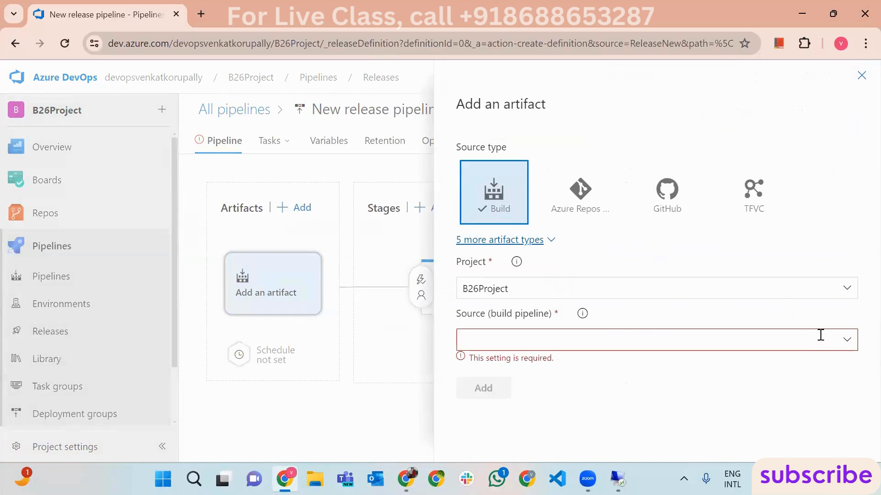
pyautogui.click(852, 344)
pyautogui.moveTo(849, 179); pyautogui.dragTo(845, 290)
pyautogui.scroll(-3, 839, 299)
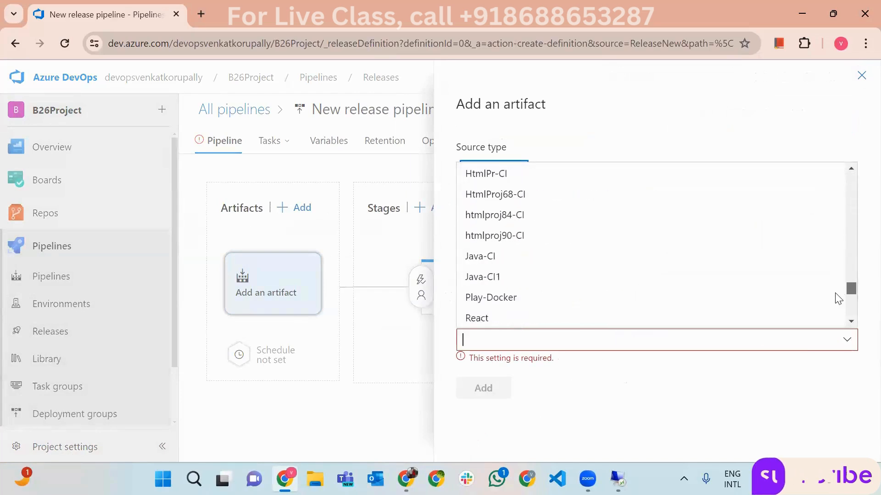
pyautogui.click(505, 195)
pyautogui.scroll(-2, 483, 442)
pyautogui.click(470, 438)
pyautogui.click(459, 296)
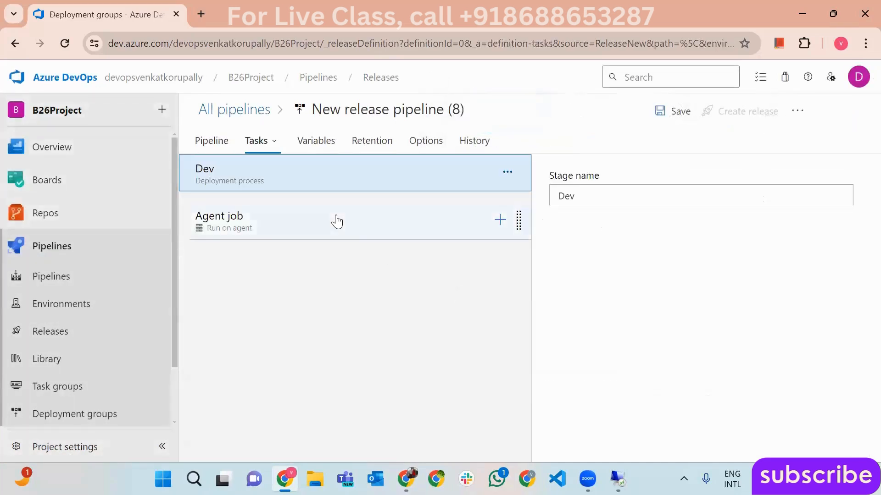
# - Rename the pipeline to Rele-Agent1-CD and delete the default Agent job
pyautogui.click(335, 222)
pyautogui.click(363, 110)
pyautogui.write('Rele')
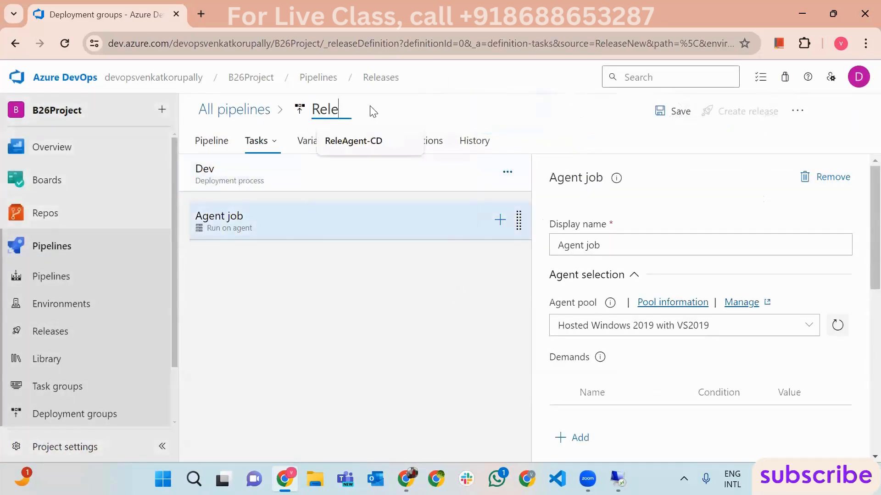
pyautogui.write('-')
pyautogui.write('Agent')
pyautogui.write('1-CD')
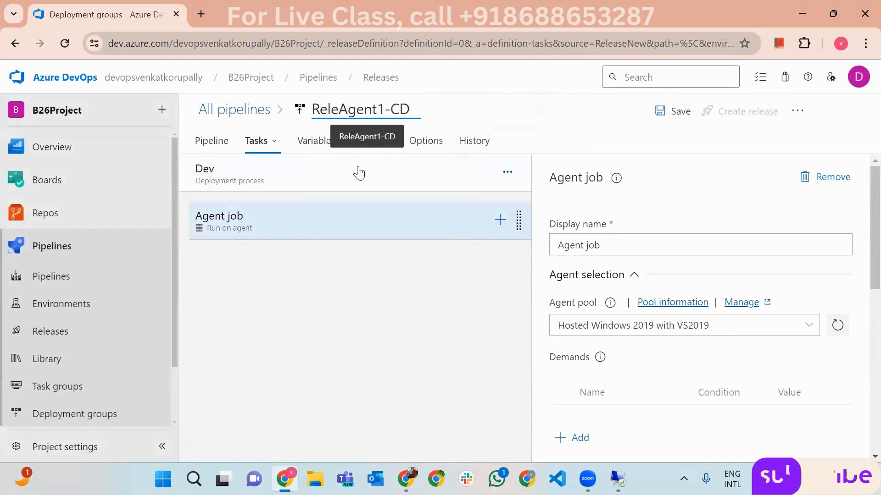
pyautogui.click(374, 237)
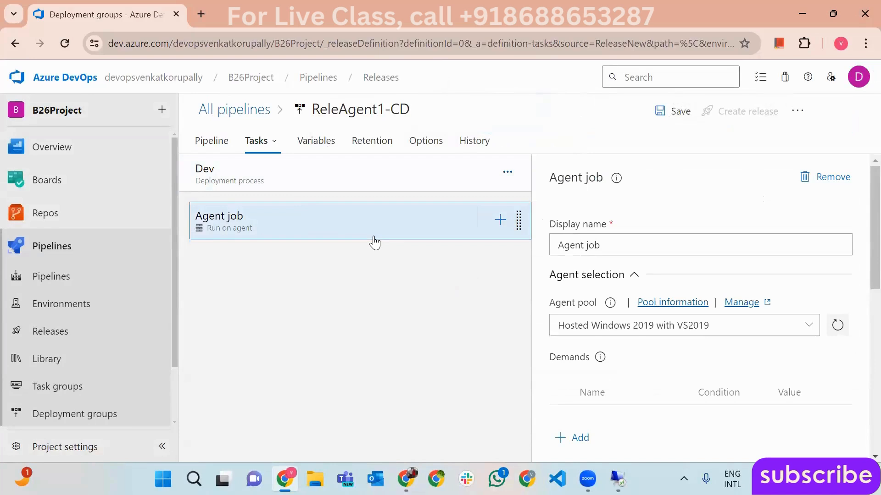
pyautogui.press('Delete')
pyautogui.click(470, 299)
# - Add a deployment group job on ReleAgentVM1 to the Dev stage
pyautogui.click(507, 173)
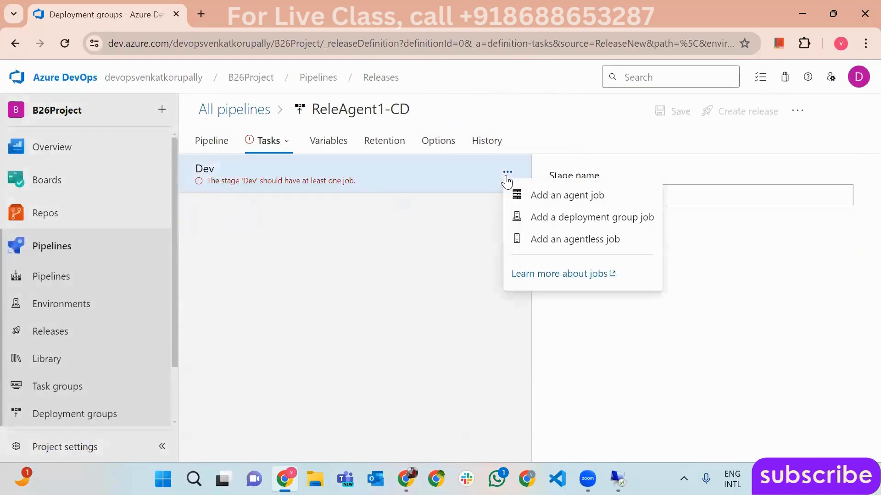
pyautogui.click(593, 217)
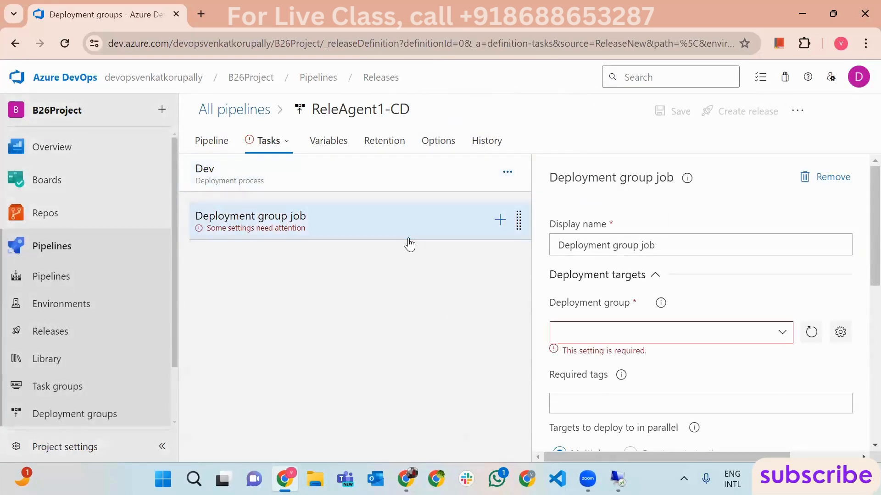
pyautogui.click(782, 335)
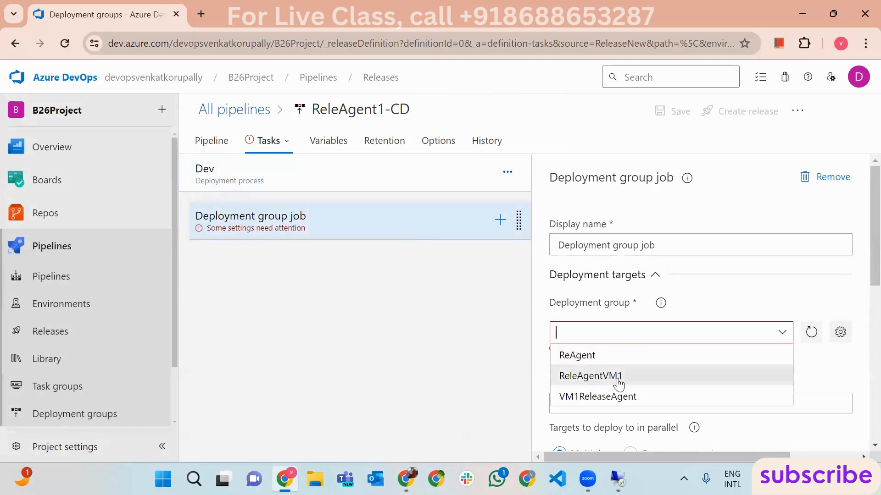
pyautogui.click(619, 376)
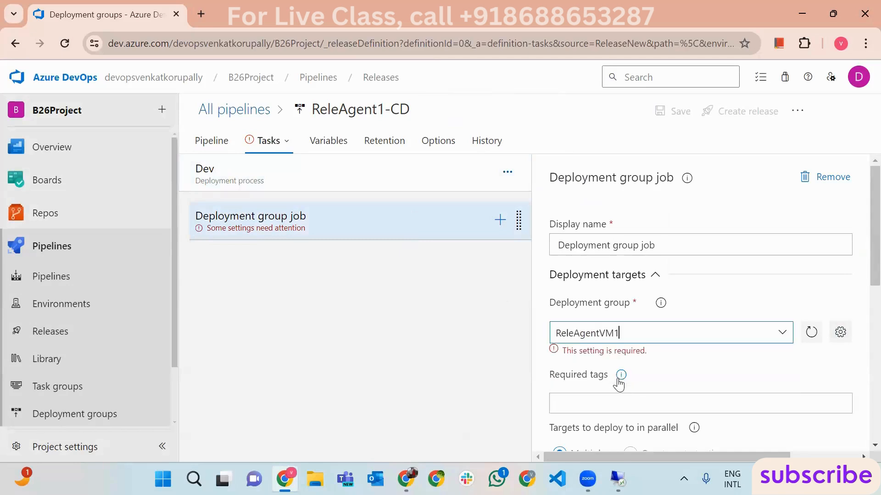
pyautogui.click(499, 220)
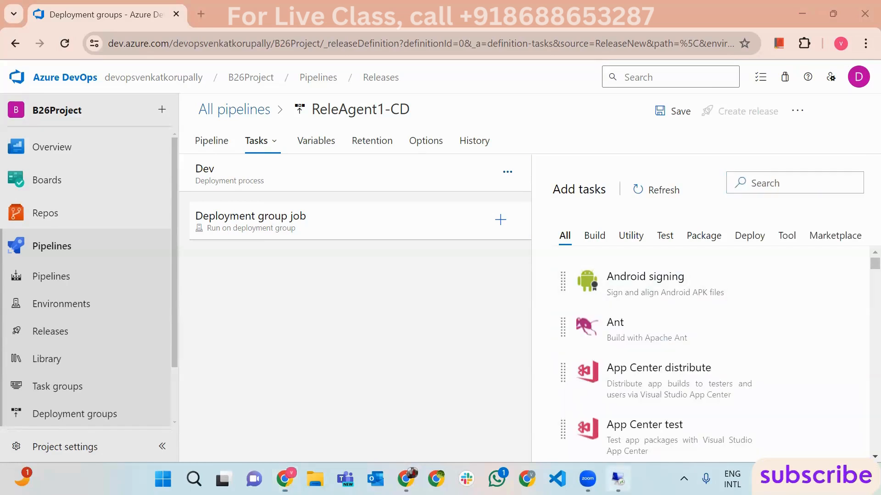
pyautogui.click(617, 479)
# - Delete both iisstart files from C:\inetpub\wwwroot on the VM
pyautogui.click(152, 481)
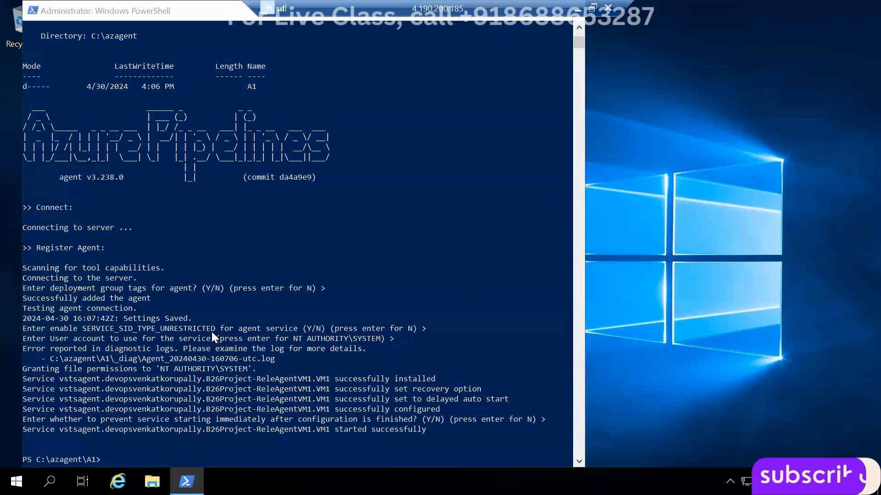
pyautogui.click(217, 201)
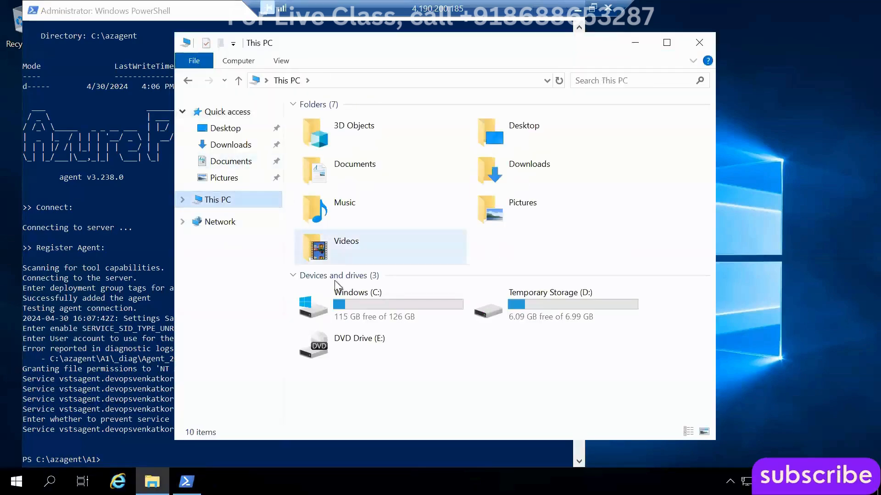
pyautogui.doubleClick(351, 292)
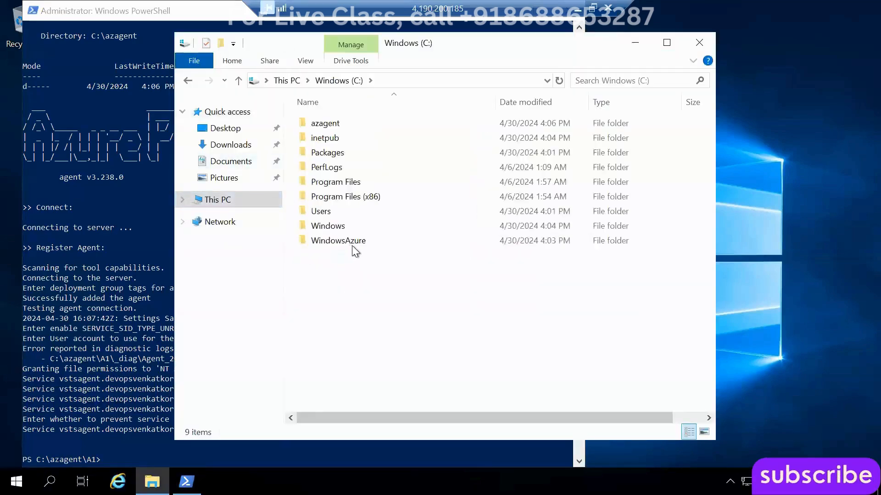
pyautogui.doubleClick(332, 137)
pyautogui.click(333, 181)
pyautogui.doubleClick(331, 176)
pyautogui.moveTo(327, 216); pyautogui.dragTo(354, 119)
pyautogui.press('Delete')
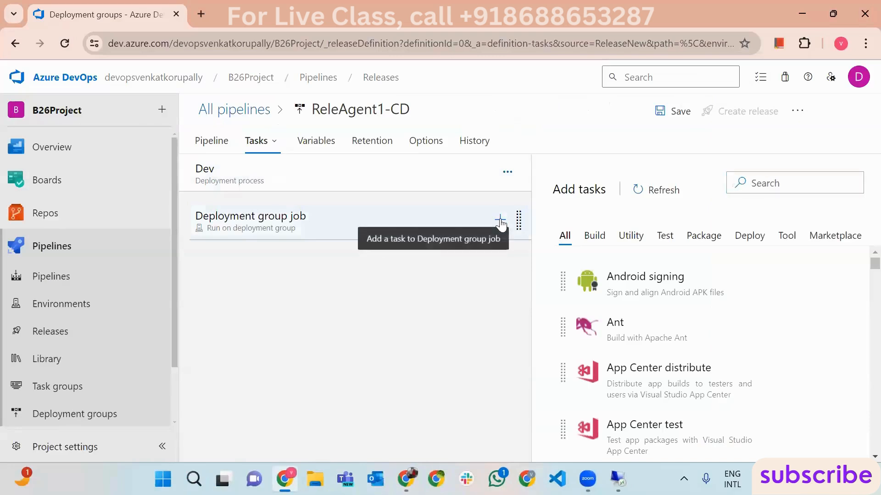
# - Add the IIS web app manage and IIS web app deploy tasks to the job
pyautogui.write('iis m')
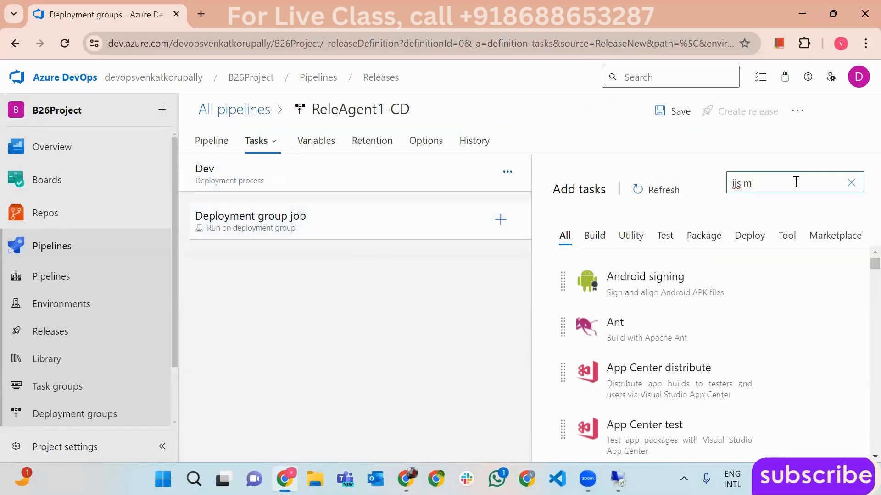
pyautogui.moveTo(797, 288)
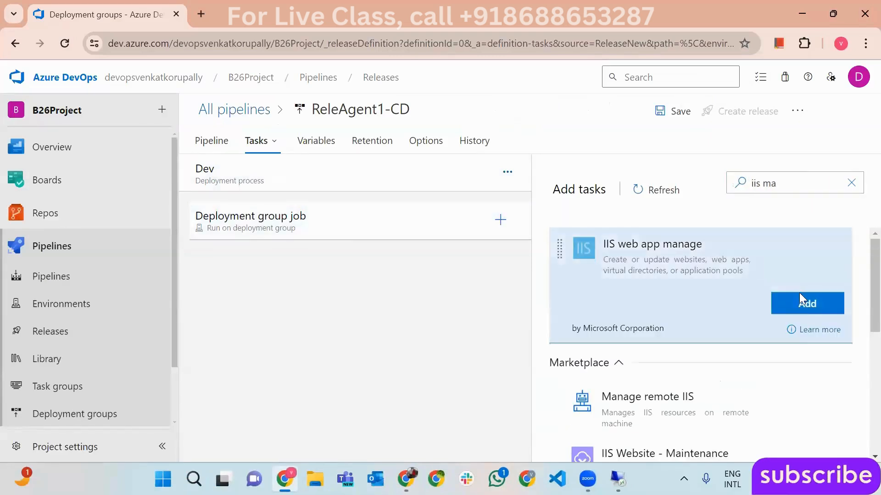
pyautogui.click(804, 303)
pyautogui.write('iis')
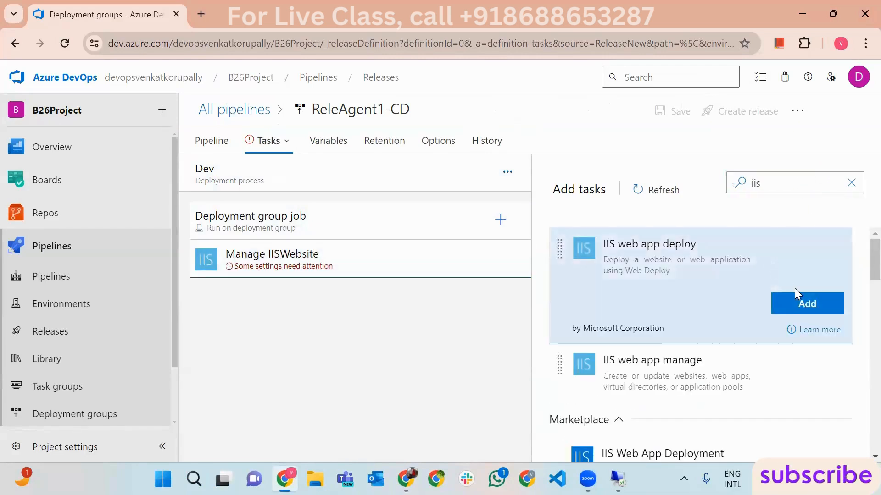
pyautogui.click(795, 294)
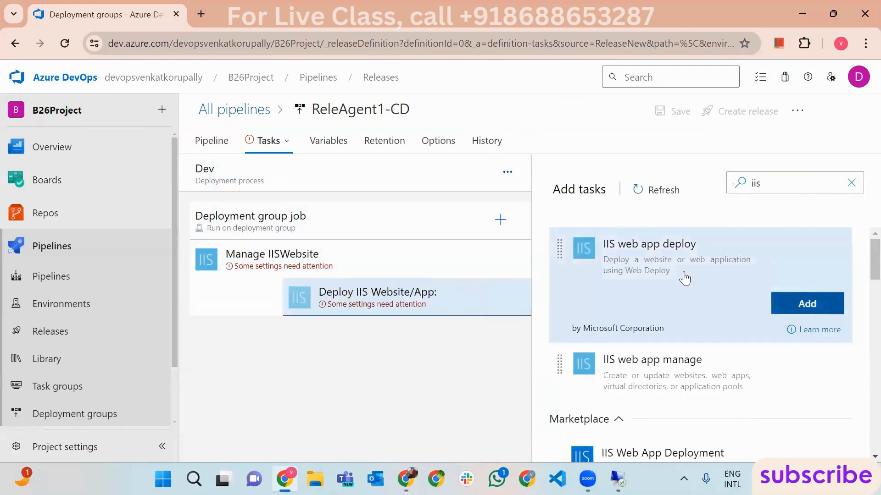
# - Set the Manage IISWebsite task's website name to Default, then move to the deploy task's website field
pyautogui.click(360, 252)
pyautogui.scroll(-1, 716, 330)
pyautogui.scroll(-3, 740, 335)
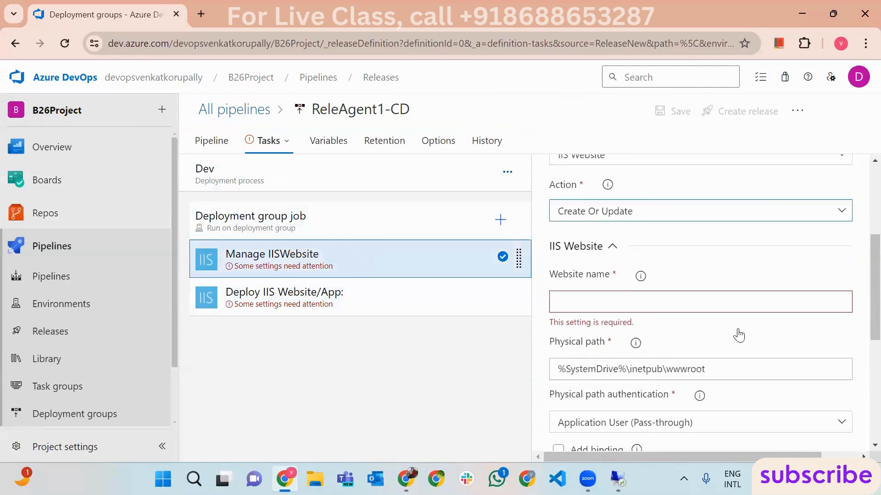
pyautogui.click(596, 292)
pyautogui.write('Default')
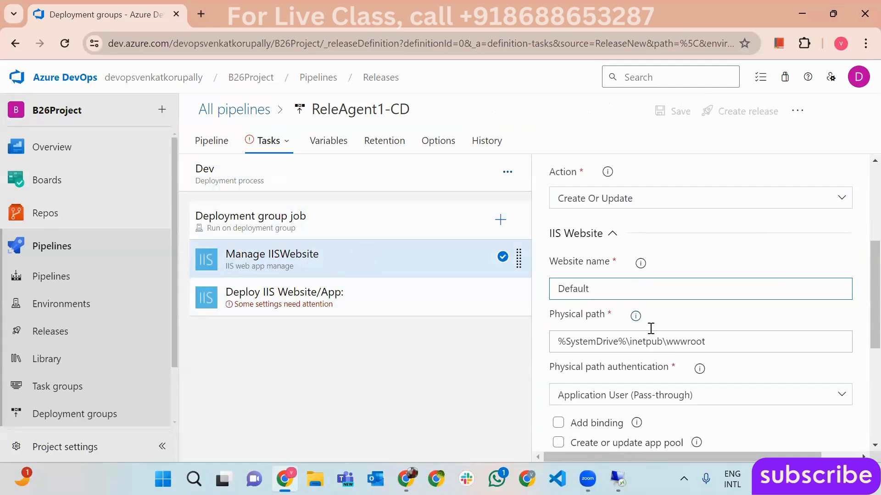
pyautogui.scroll(-1, 651, 329)
pyautogui.moveTo(717, 272); pyautogui.dragTo(672, 266)
pyautogui.click(679, 260)
pyautogui.scroll(-1, 679, 256)
pyautogui.scroll(4, 674, 248)
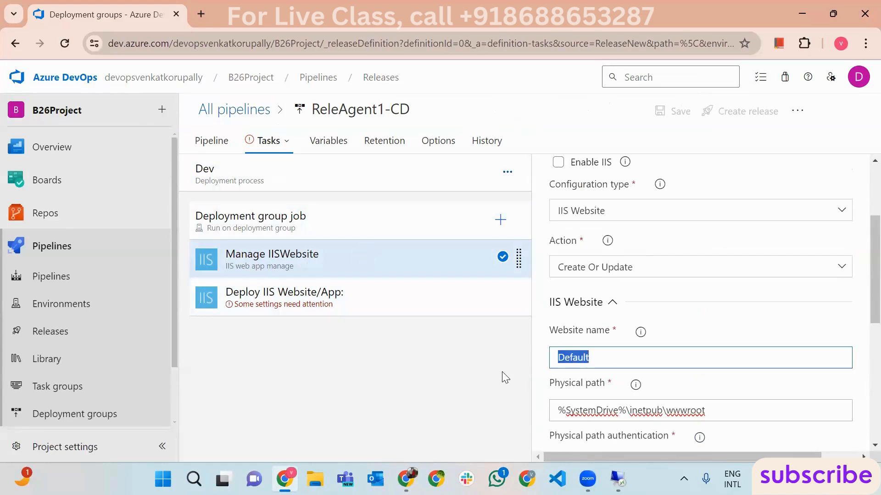
pyautogui.click(334, 313)
pyautogui.click(635, 190)
# - Set the deploy task's website name to Default and its package to the _HtmlProj68-CI drop folder
pyautogui.write('Default')
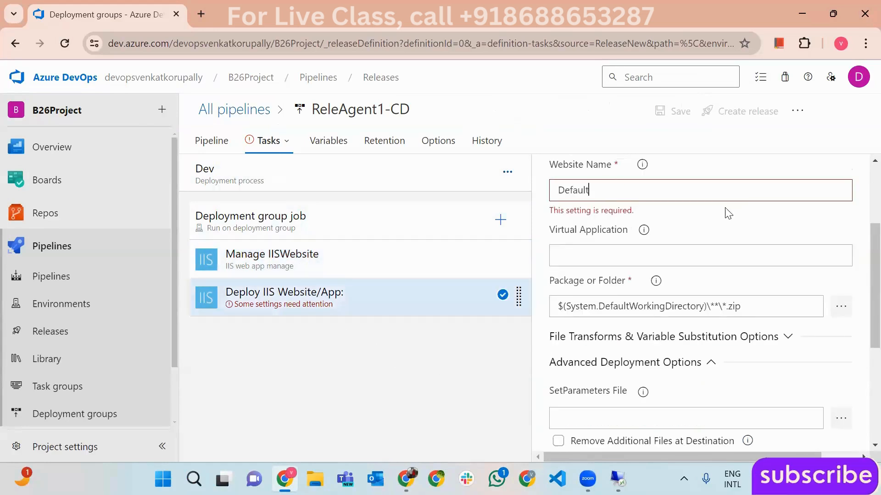
pyautogui.scroll(3, 861, 276)
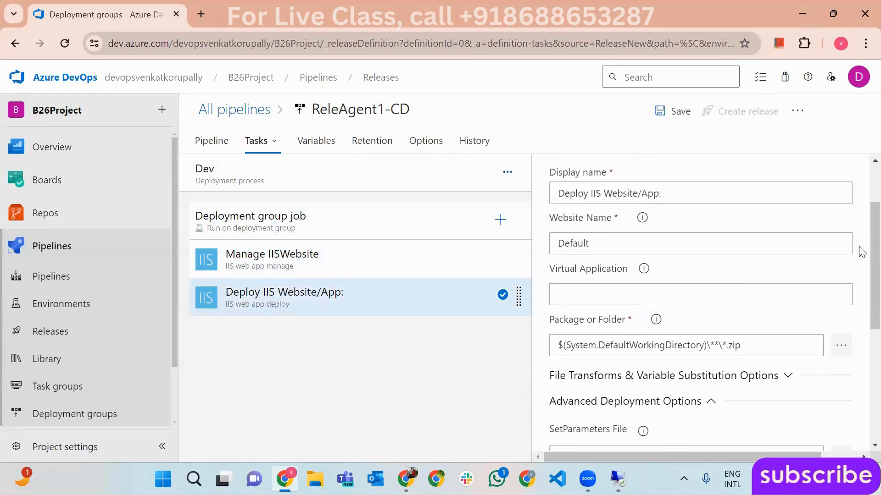
pyautogui.scroll(-2, 853, 257)
pyautogui.click(841, 321)
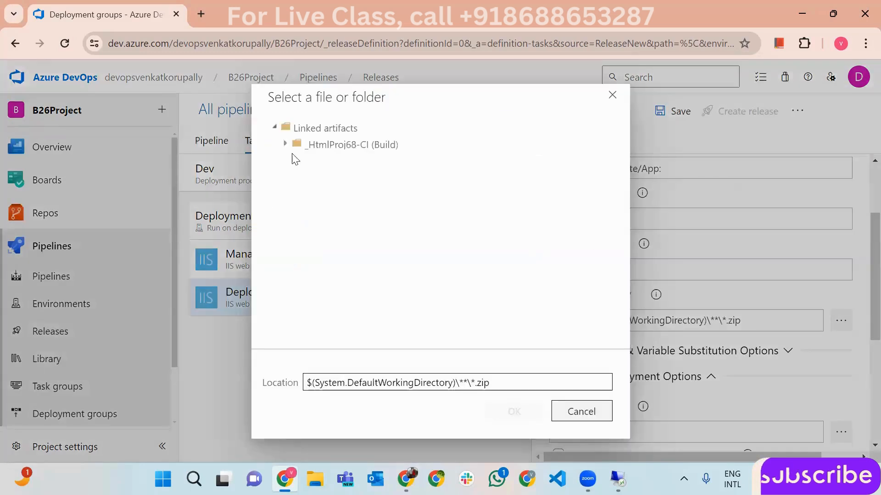
pyautogui.click(331, 145)
pyautogui.click(325, 161)
pyautogui.press('Return')
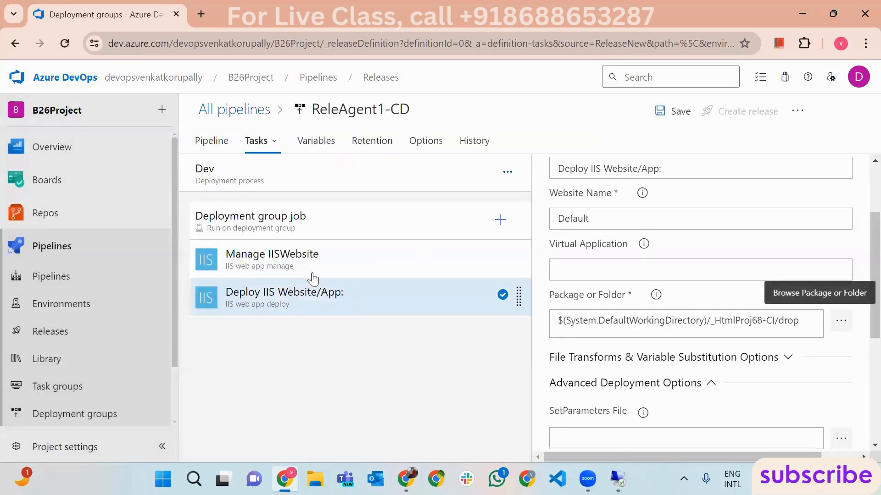
# - Review the settings of both IIS tasks
pyautogui.click(318, 261)
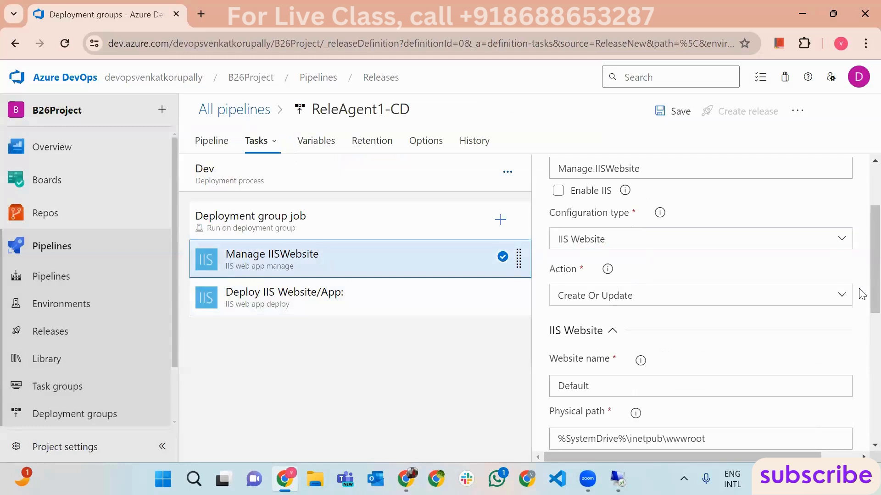
pyautogui.scroll(-3, 863, 303)
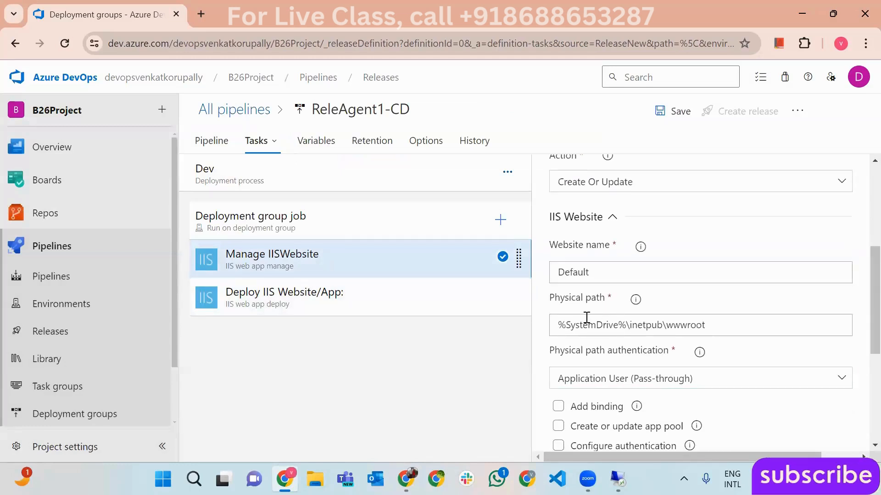
pyautogui.click(297, 294)
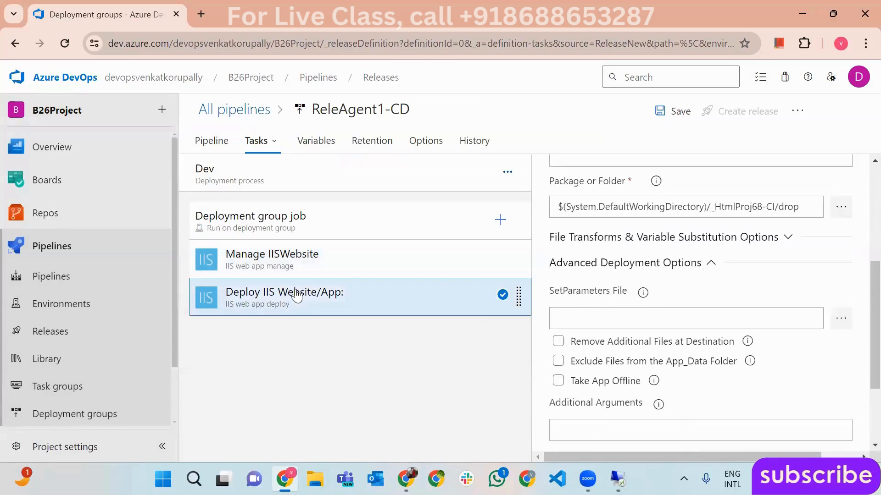
pyautogui.scroll(3, 860, 321)
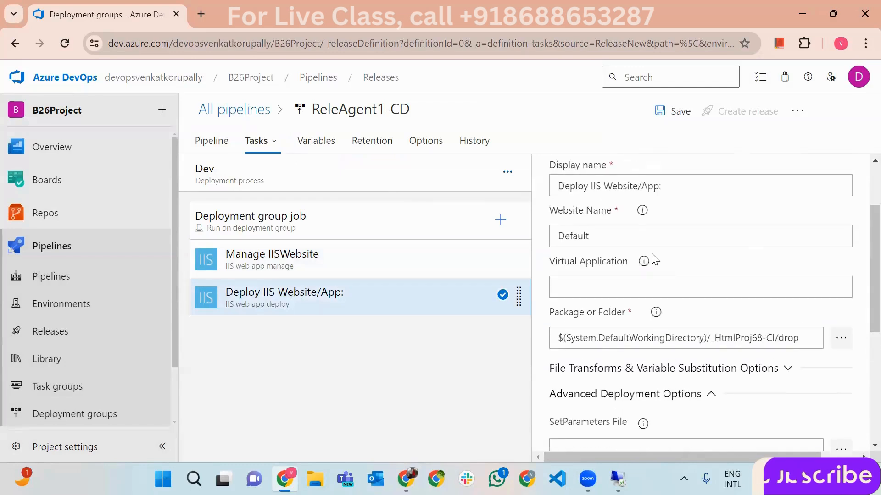
pyautogui.scroll(2, 861, 257)
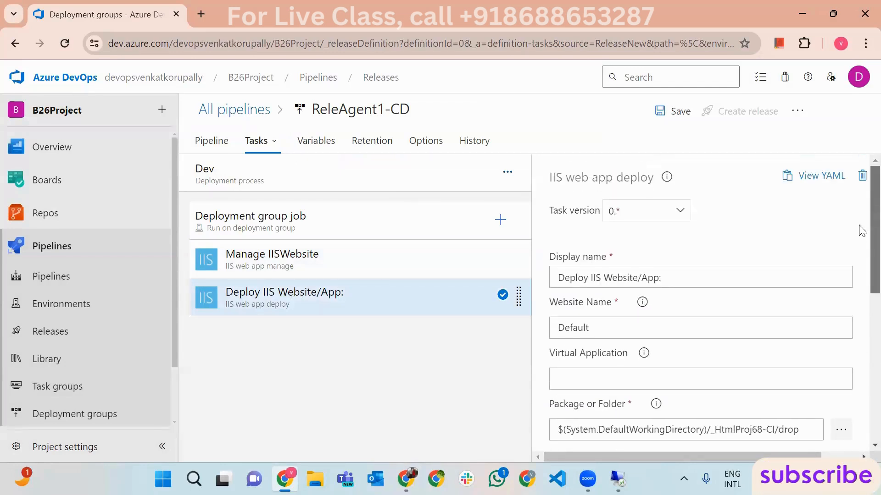
pyautogui.scroll(-3, 862, 231)
# - Recheck the artifact contents without changes, then leave the unsaved editor for Pipelines
pyautogui.click(841, 354)
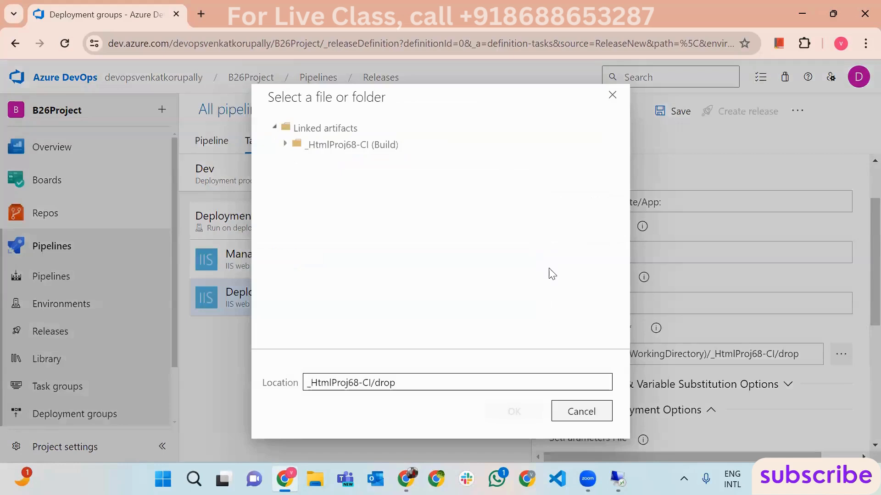
pyautogui.click(285, 143)
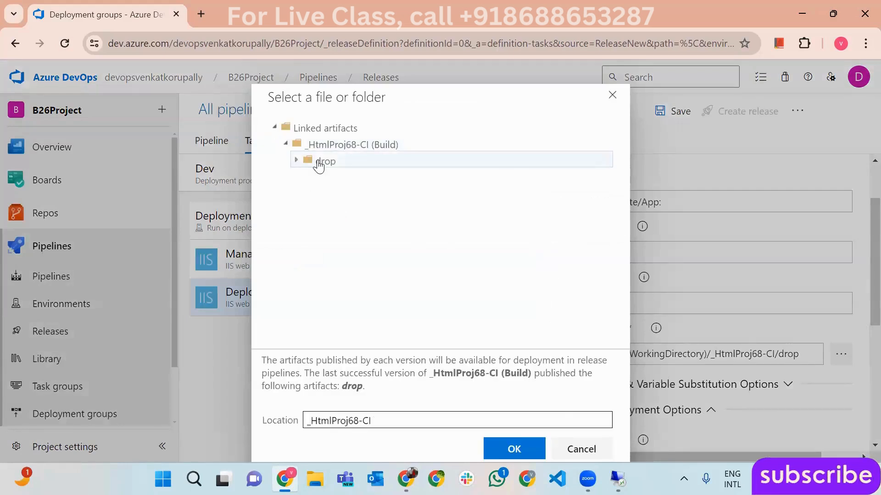
pyautogui.click(576, 448)
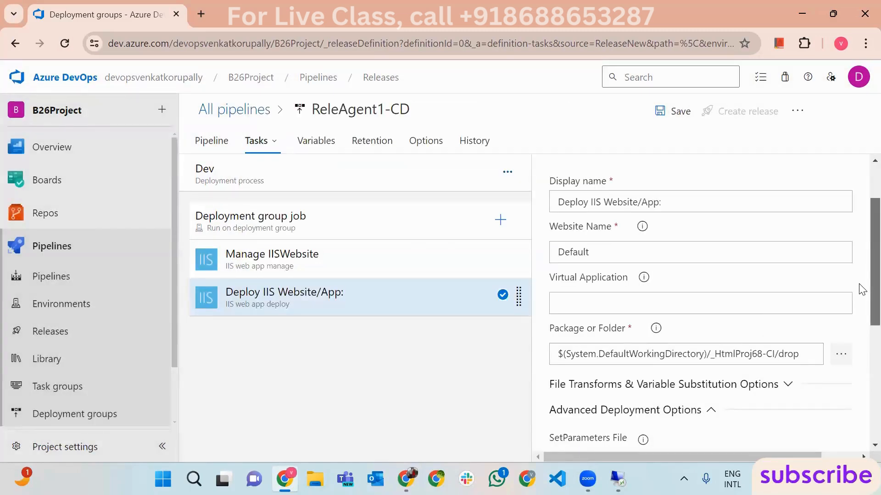
pyautogui.scroll(3, 862, 289)
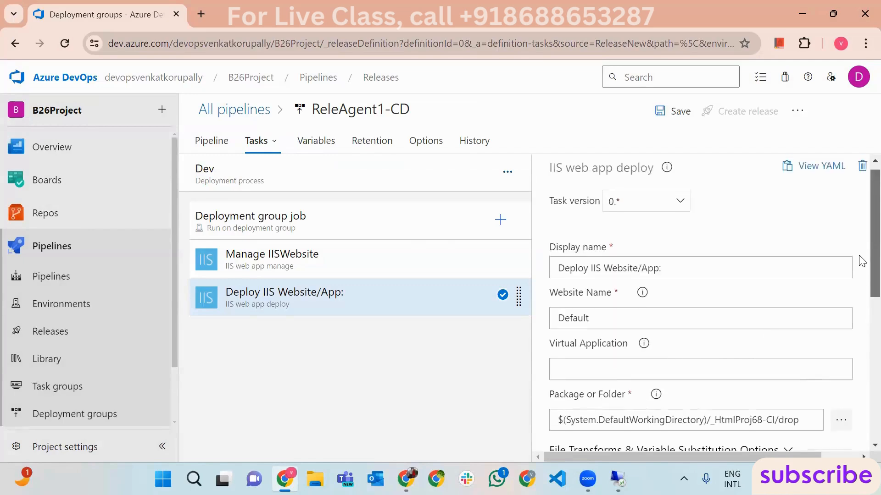
pyautogui.click(51, 276)
pyautogui.click(472, 313)
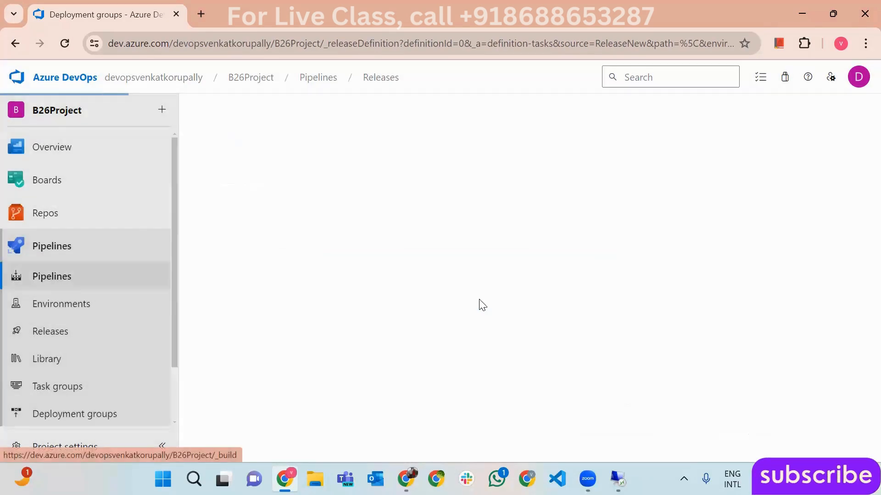
# - Start another release pipeline from an empty job with its stage named Dev
pyautogui.click(778, 133)
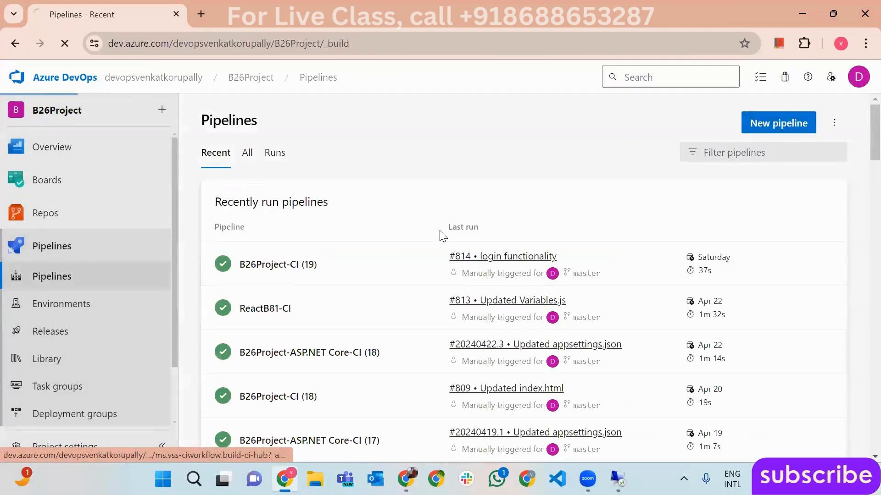
pyautogui.click(69, 337)
pyautogui.click(353, 147)
pyautogui.click(352, 177)
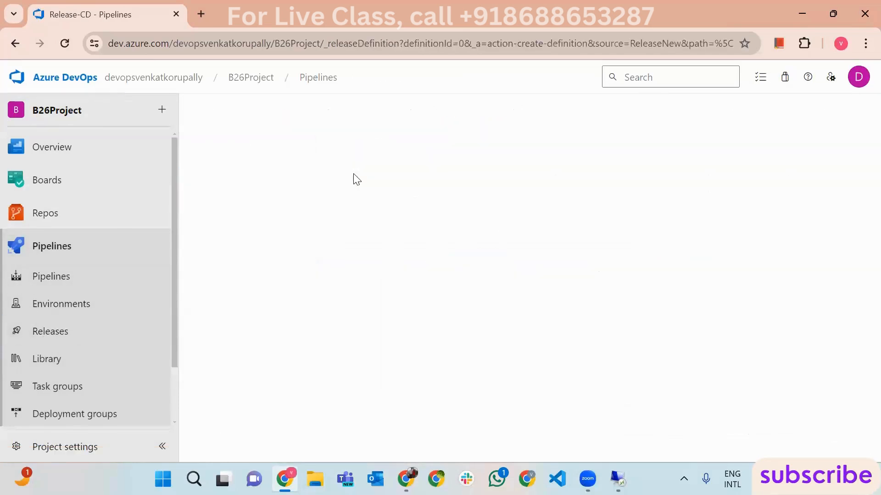
pyautogui.click(569, 138)
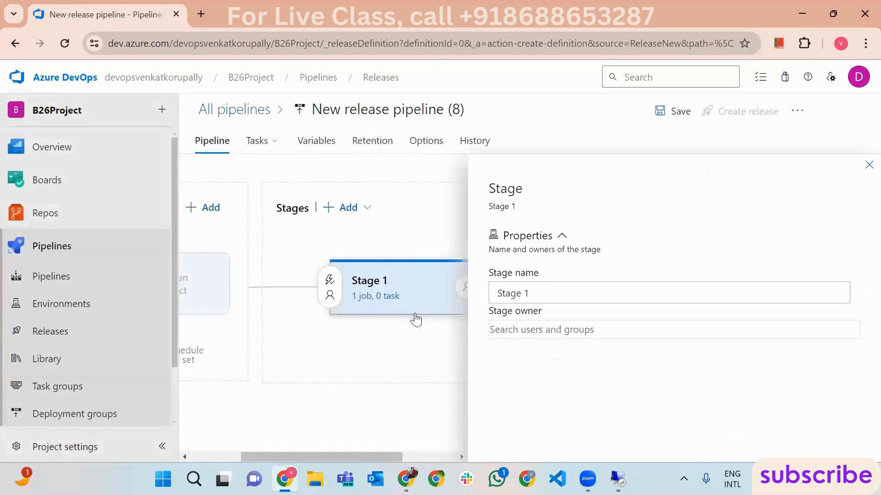
pyautogui.tripleClick(541, 291)
pyautogui.write('Dev')
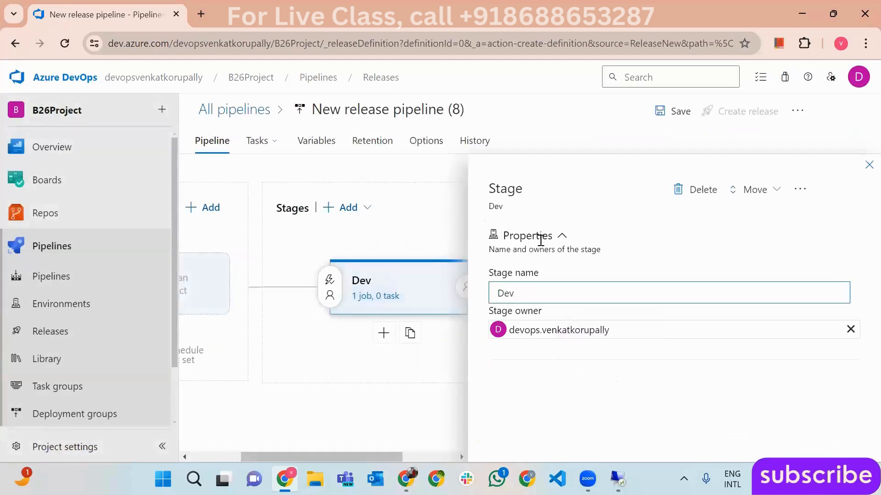
pyautogui.click(869, 166)
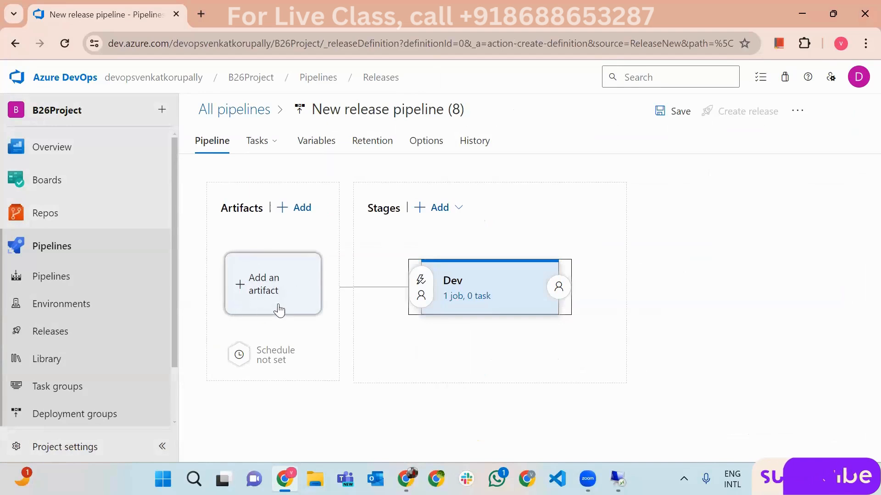
# - Add HtmlProj68-CI as the pipeline's build artifact
pyautogui.click(259, 290)
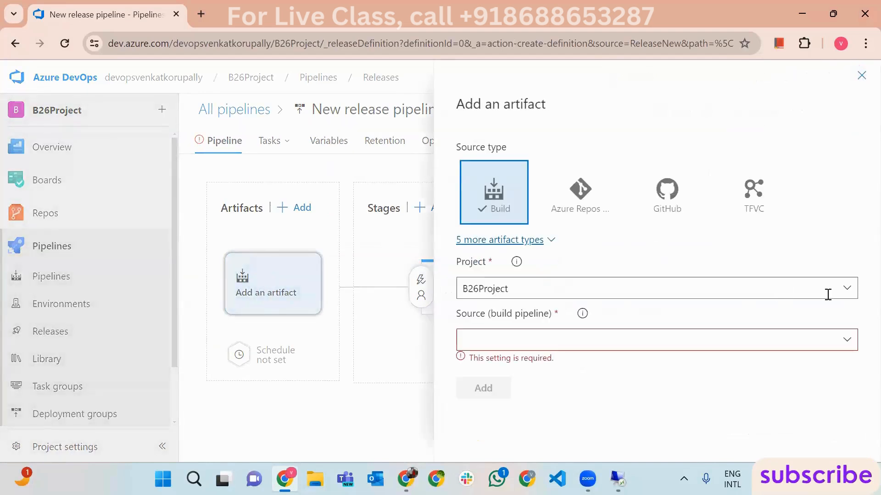
pyautogui.click(847, 340)
pyautogui.moveTo(854, 246); pyautogui.dragTo(845, 287)
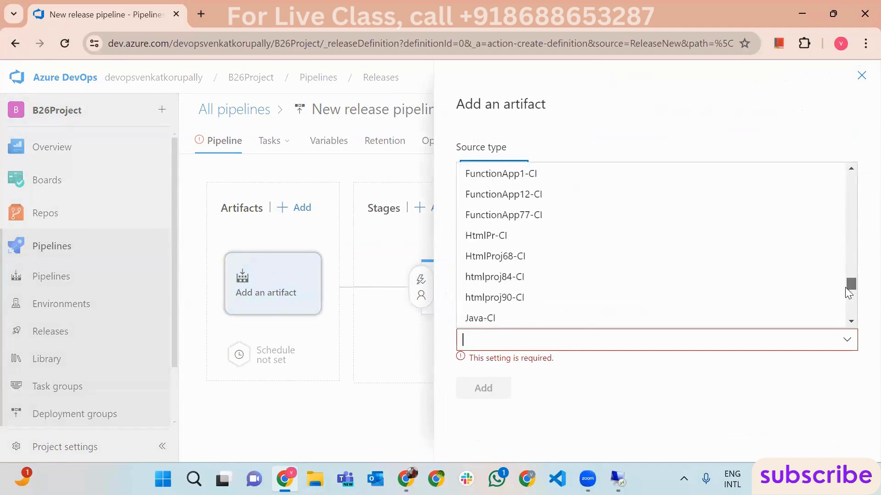
pyautogui.click(553, 257)
pyautogui.scroll(-3, 539, 431)
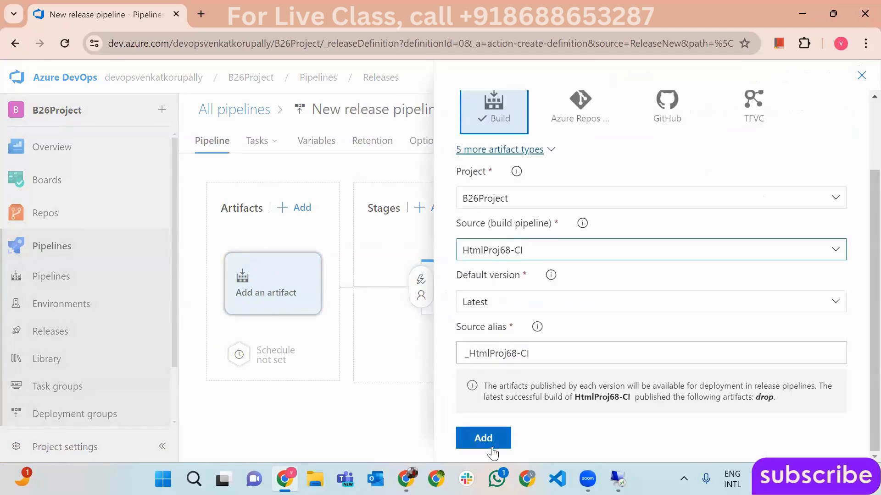
pyautogui.click(481, 438)
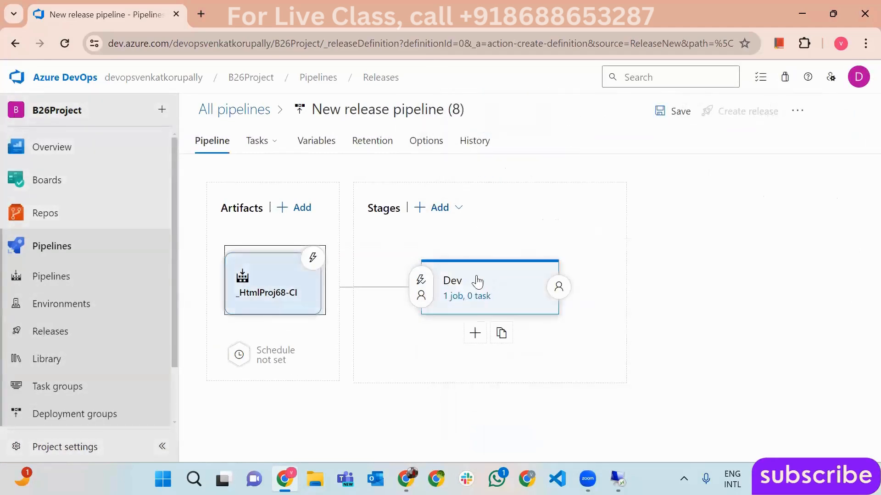
# - Delete the default agent job and rename the pipeline to ReleAgent2-CD
pyautogui.click(484, 301)
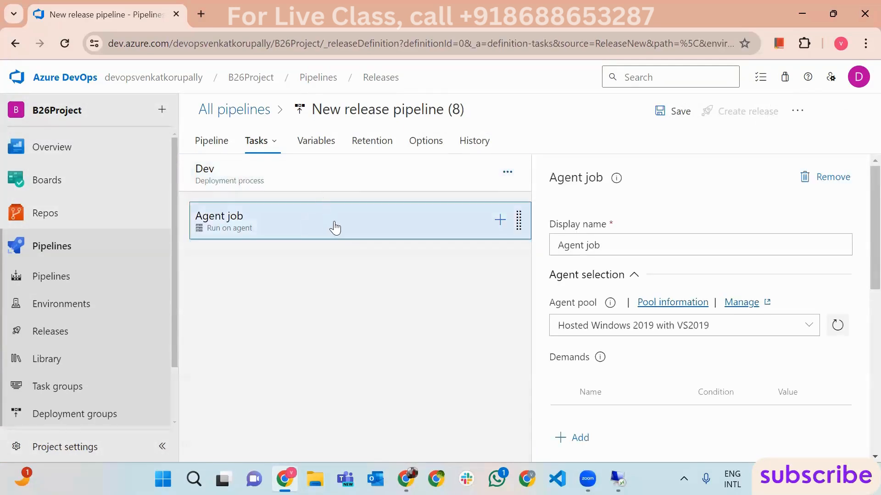
pyautogui.press('Delete')
pyautogui.click(471, 301)
pyautogui.click(395, 110)
pyautogui.write('Rele')
pyautogui.press('Down')
pyautogui.press('Down')
pyautogui.press('Return')
pyautogui.press('Left')
pyautogui.press('Left')
pyautogui.press('Left')
pyautogui.press('BackSpace')
pyautogui.write('2')
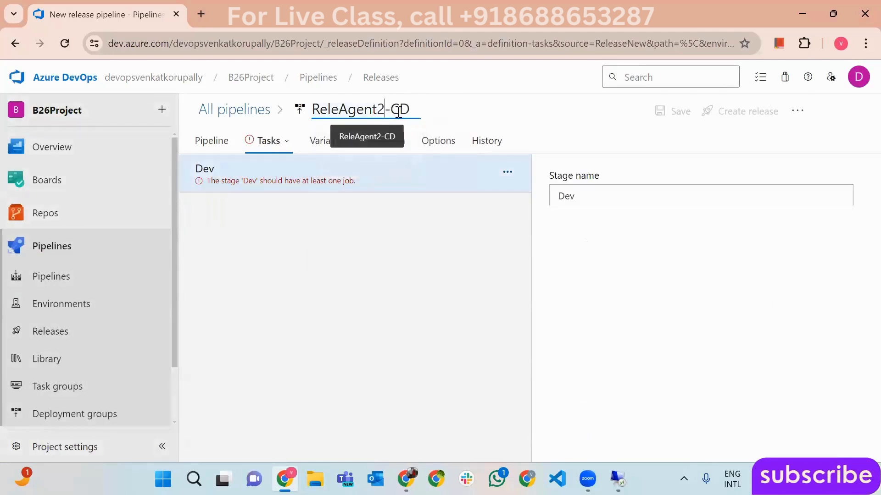
# - Add a deployment group job targeting ReleAgentVM1 to the Dev stage
pyautogui.click(391, 188)
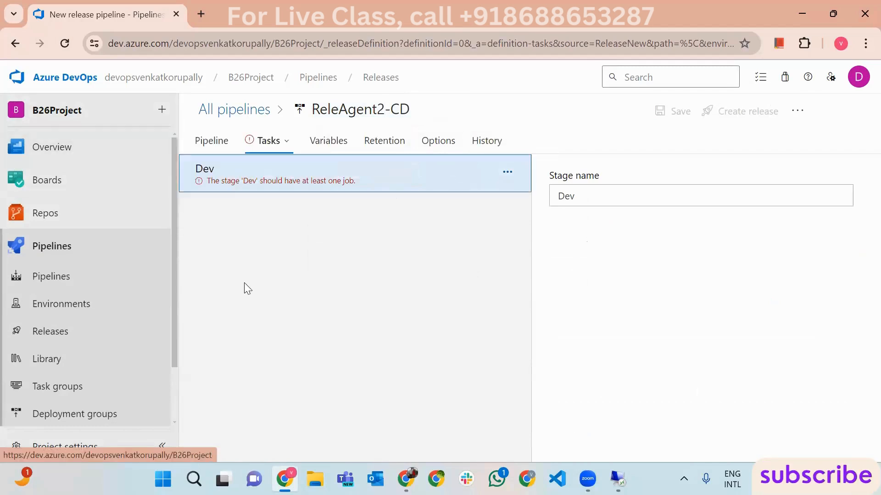
pyautogui.click(507, 172)
pyautogui.click(592, 216)
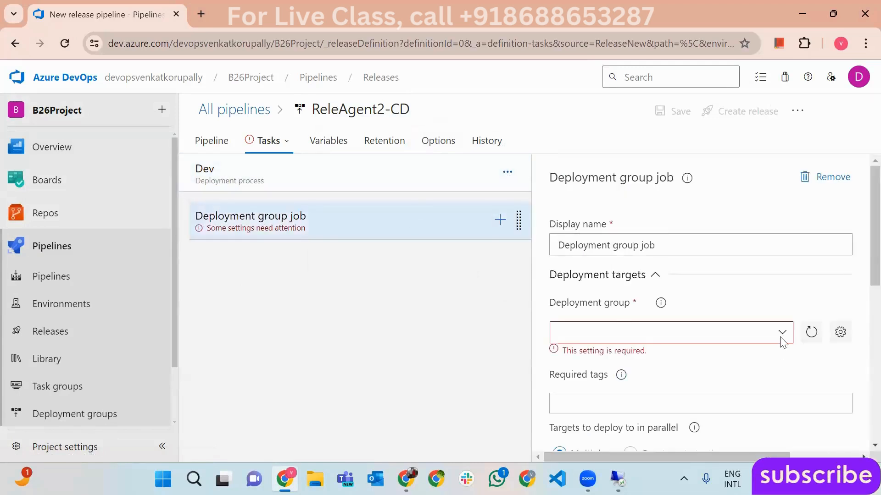
pyautogui.click(781, 340)
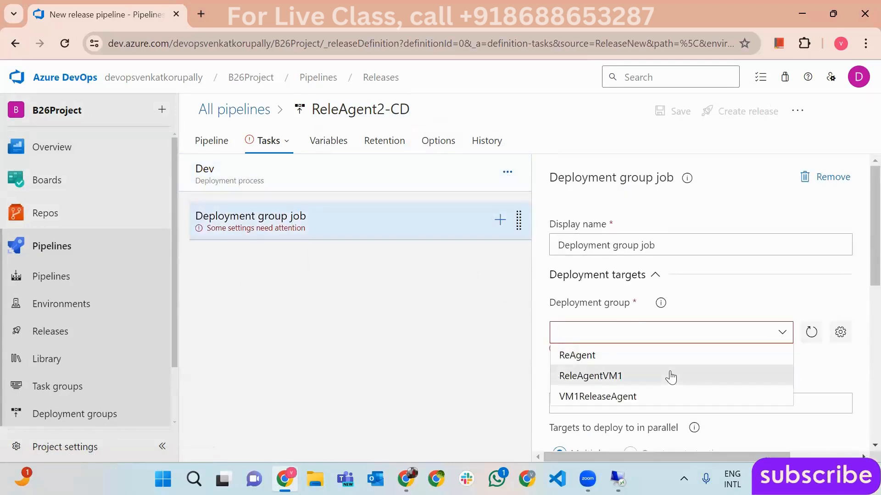
pyautogui.click(671, 376)
pyautogui.scroll(-3, 859, 314)
pyautogui.scroll(2, 861, 265)
pyautogui.scroll(2, 861, 265)
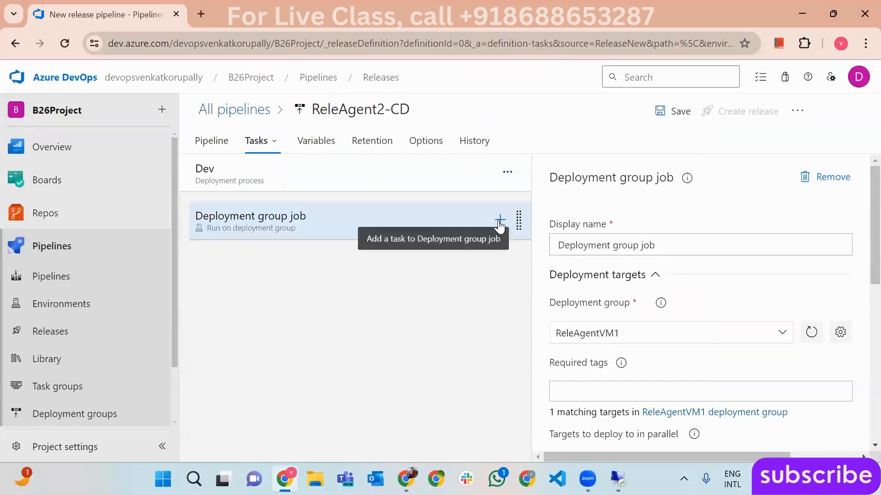
pyautogui.click(499, 221)
# - Add the IIS web app manage and IIS web app deploy tasks to the job
pyautogui.write('iis manag')
pyautogui.click(737, 257)
pyautogui.click(806, 304)
pyautogui.click(852, 183)
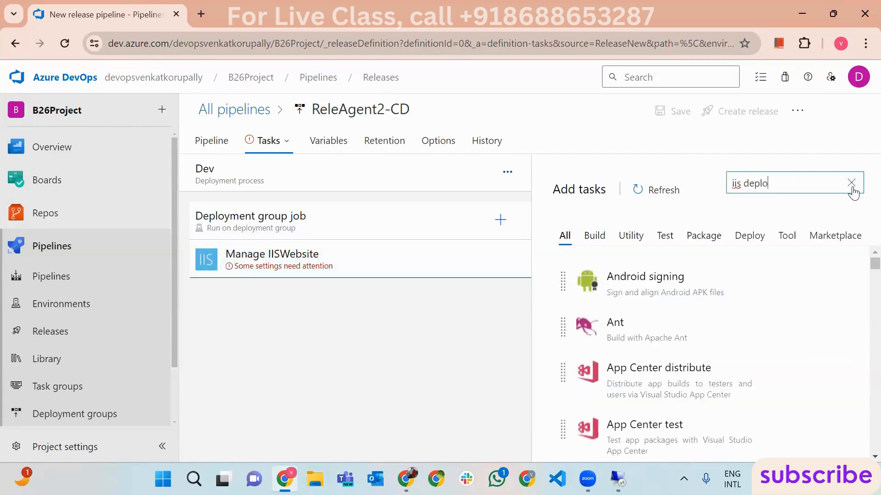
pyautogui.write('y')
pyautogui.click(809, 303)
pyautogui.click(374, 264)
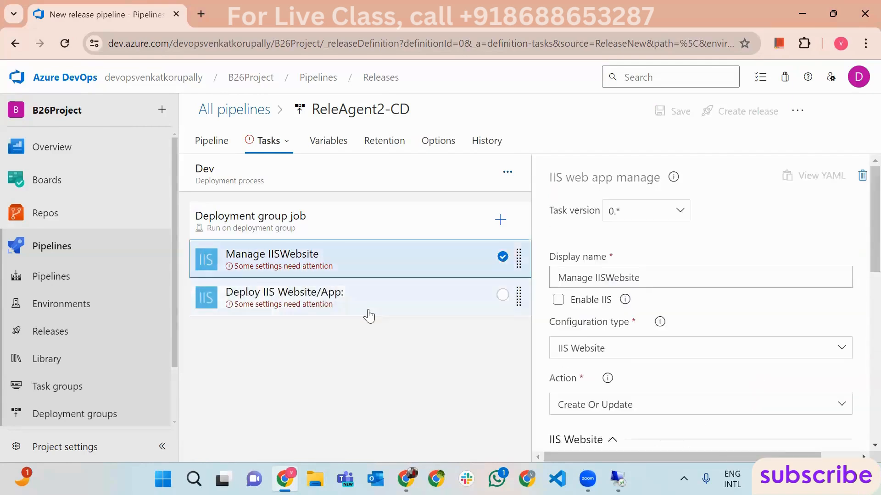
# - Set the website name to Default in both IIS tasks
pyautogui.scroll(-3, 749, 340)
pyautogui.click(649, 361)
pyautogui.write('Default')
pyautogui.scroll(-2, 630, 363)
pyautogui.moveTo(709, 341); pyautogui.dragTo(572, 339)
pyautogui.moveTo(605, 296); pyautogui.dragTo(546, 299)
pyautogui.hotkey('ctrl', 'c')
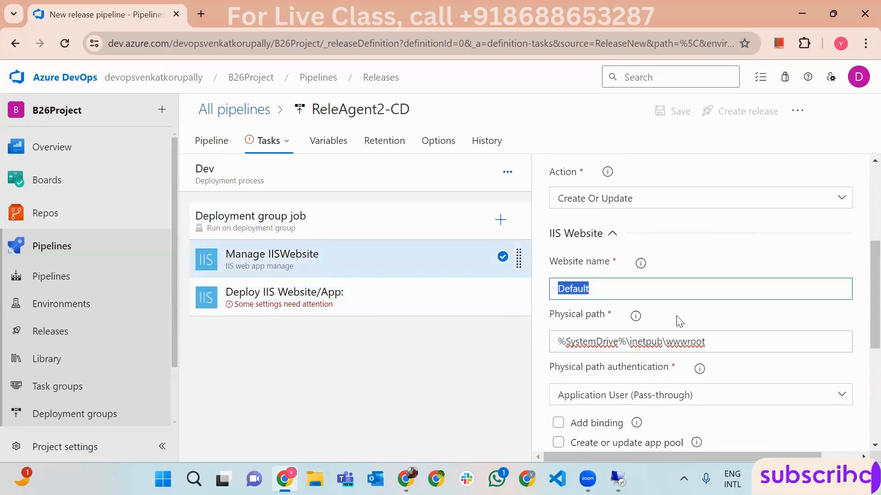
pyautogui.click(309, 299)
pyautogui.click(642, 190)
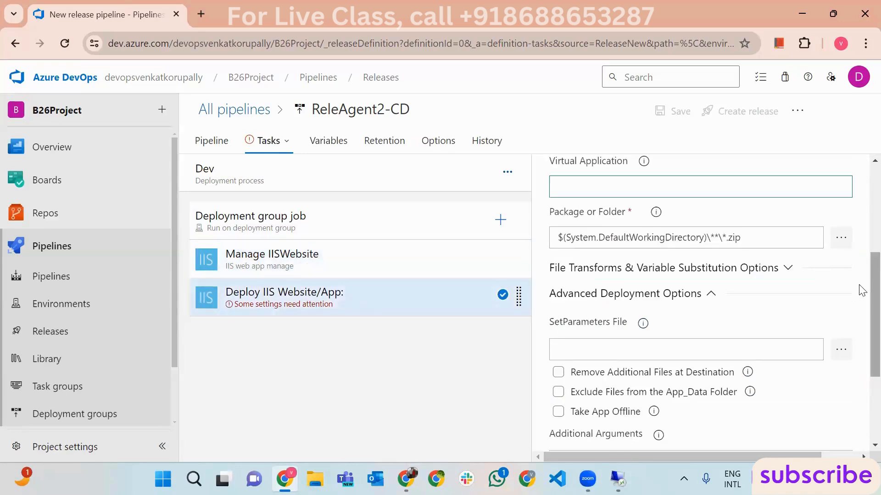
pyautogui.moveTo(874, 292); pyautogui.dragTo(875, 260)
pyautogui.click(681, 201)
pyautogui.hotkey('ctrl', 'v')
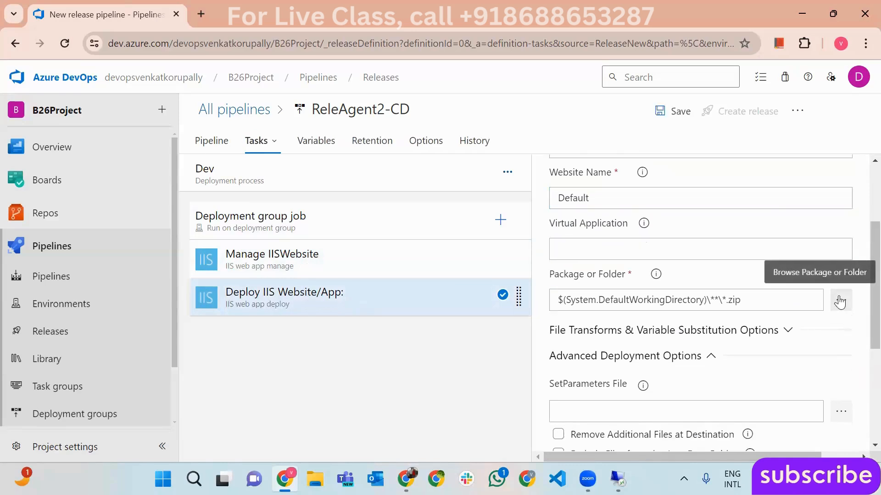
# - Point the deploy task's package to the _HtmlProj68-CI drop folder
pyautogui.click(840, 300)
pyautogui.click(284, 144)
pyautogui.click(297, 160)
pyautogui.click(513, 412)
pyautogui.scroll(3, 861, 277)
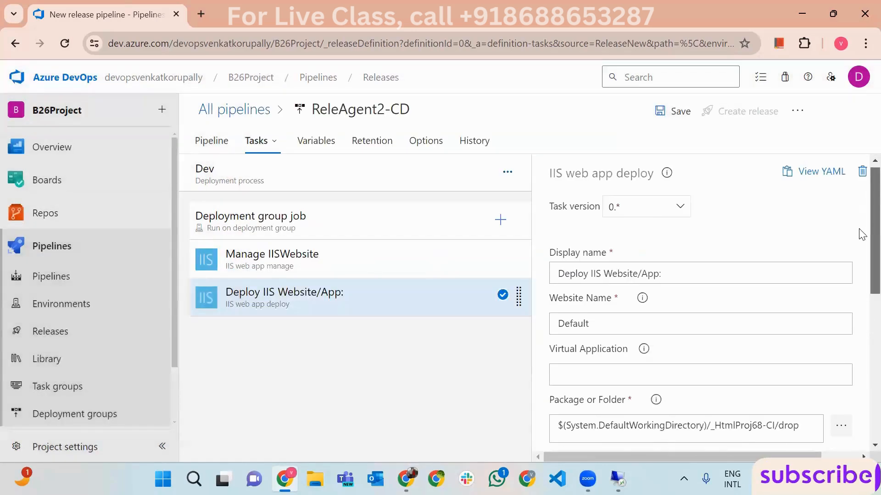
pyautogui.scroll(-2, 862, 276)
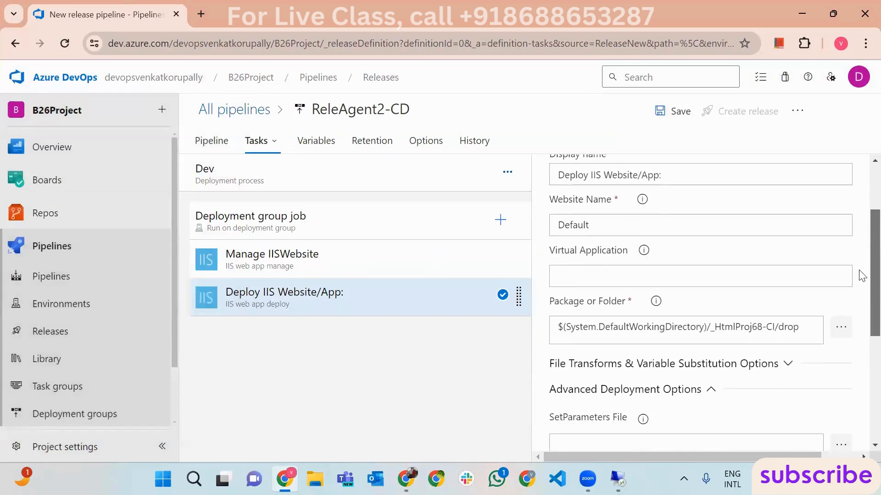
pyautogui.scroll(1, 861, 275)
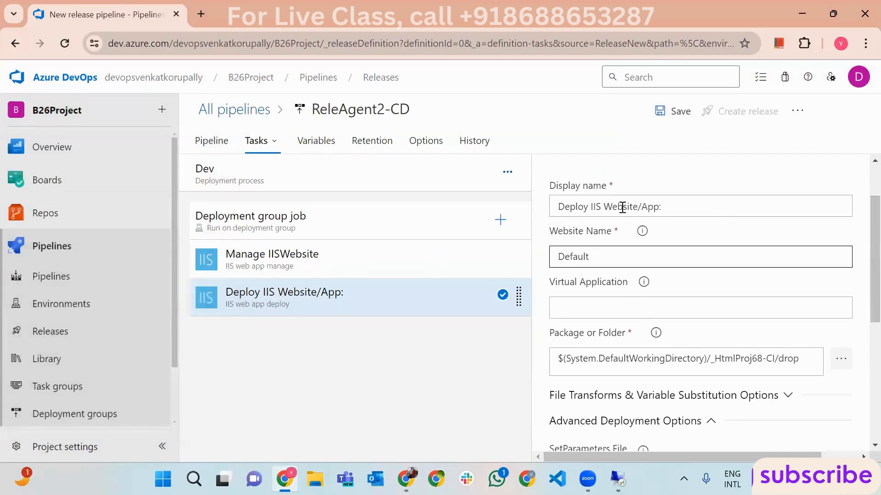
# - Save ReleAgent2-CD and create a new release from it
pyautogui.click(671, 114)
pyautogui.click(512, 343)
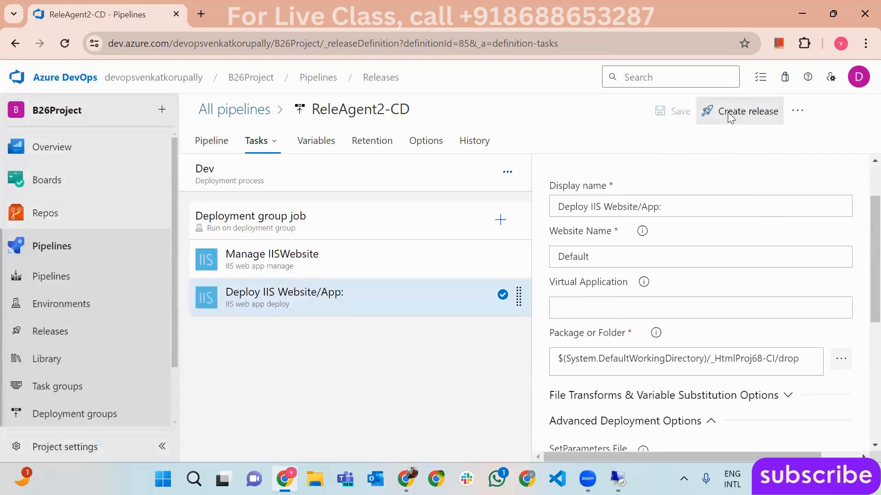
pyautogui.click(748, 111)
pyautogui.click(495, 440)
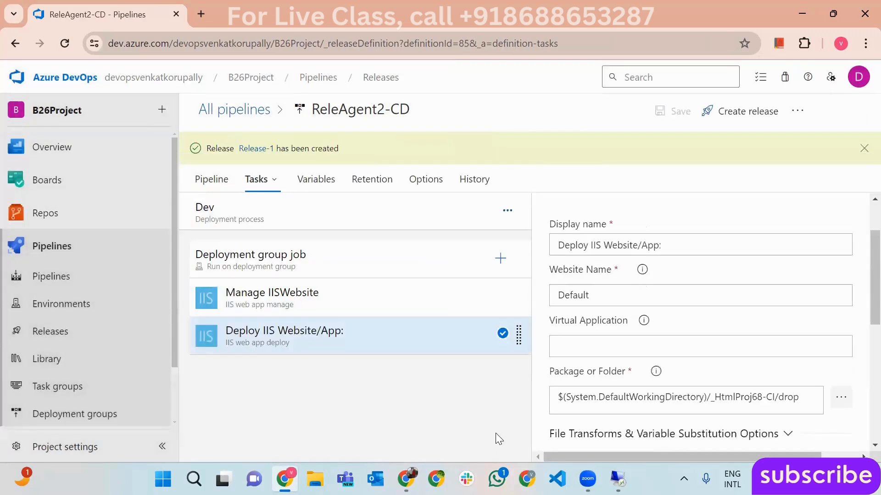
# - Open Release-1's Dev stage in ReleAgent2-CD and view the VM1 deployment job logs
pyautogui.click(59, 333)
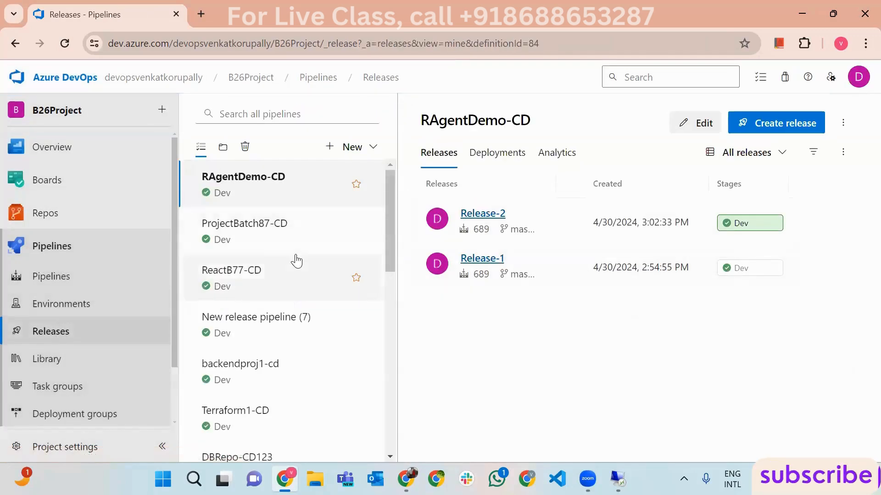
pyautogui.moveTo(386, 255); pyautogui.dragTo(390, 339)
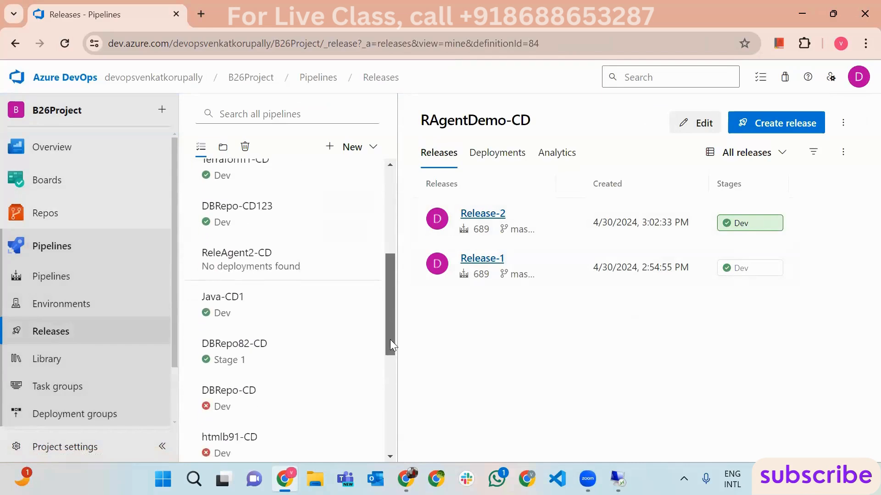
pyautogui.click(260, 251)
pyautogui.click(757, 223)
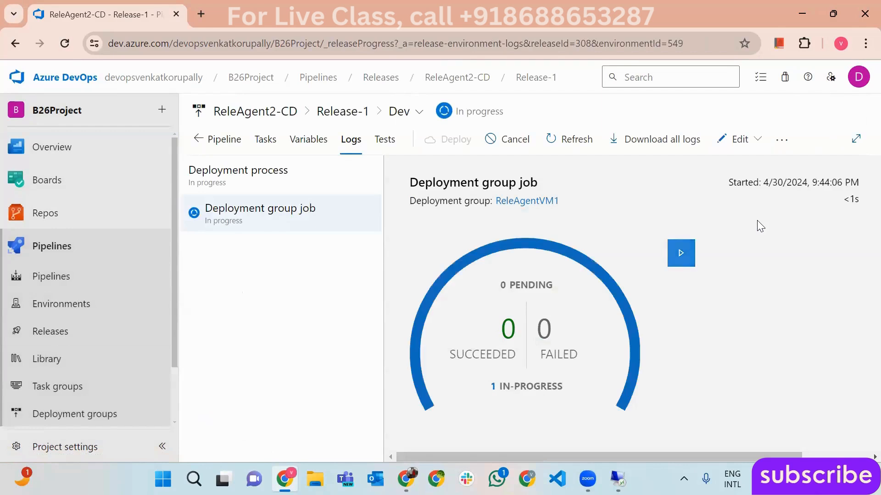
pyautogui.click(679, 252)
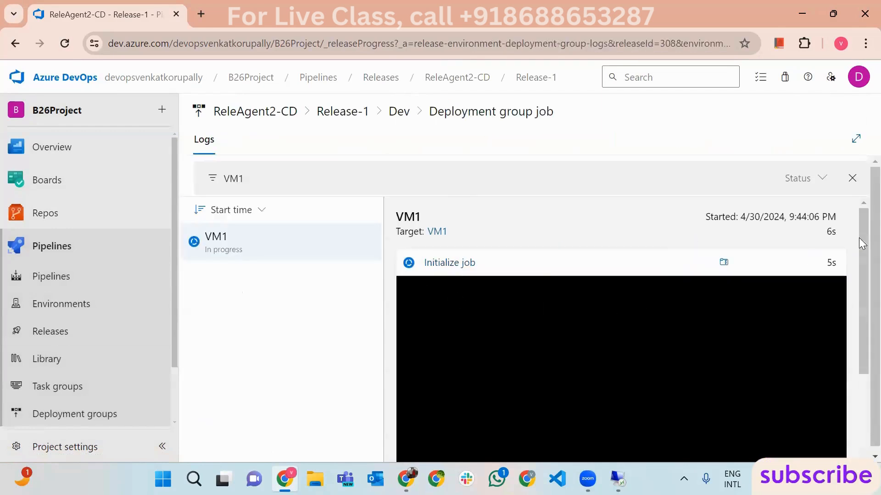
pyautogui.moveTo(870, 255); pyautogui.dragTo(859, 298)
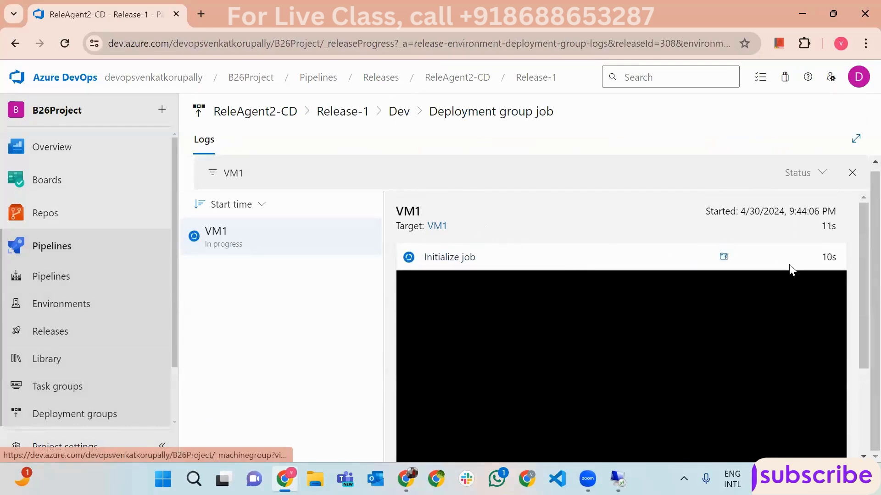
pyautogui.moveTo(861, 336); pyautogui.dragTo(861, 354)
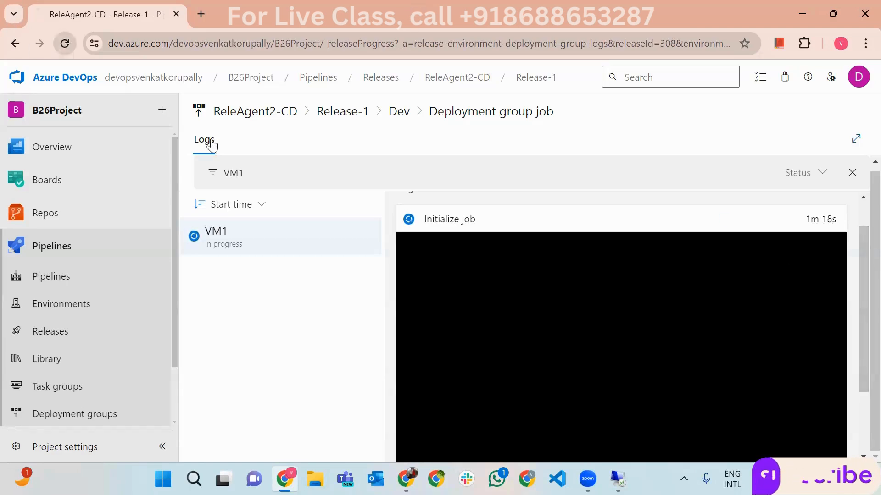
# - Refresh Release-1 and check the Initialize job log until all VM1 steps succeed
pyautogui.press('F5')
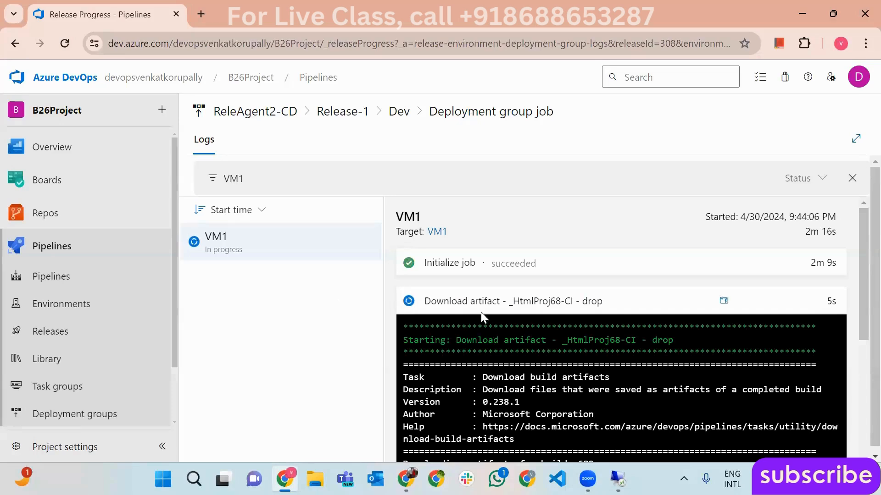
pyautogui.click(474, 260)
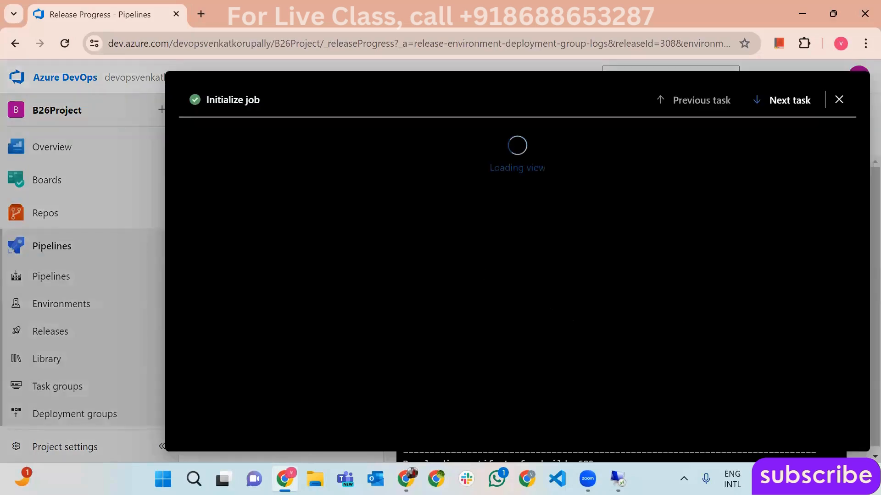
pyautogui.scroll(-6, 509, 205)
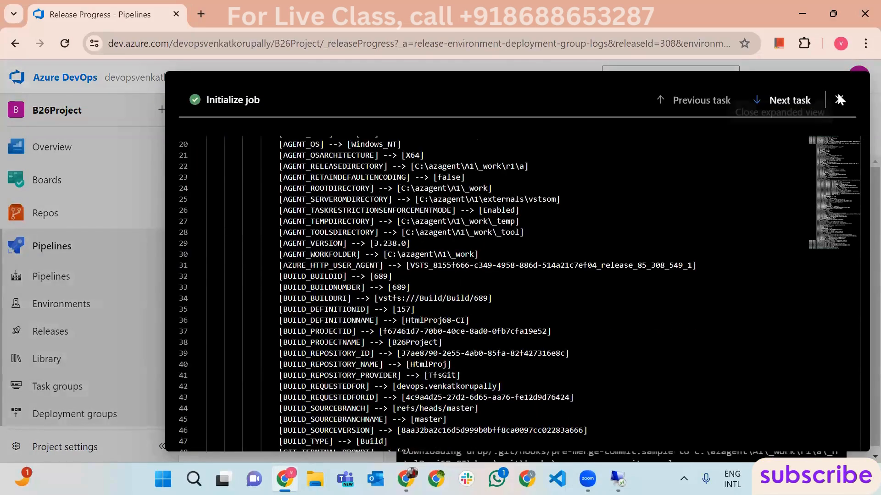
pyautogui.click(839, 101)
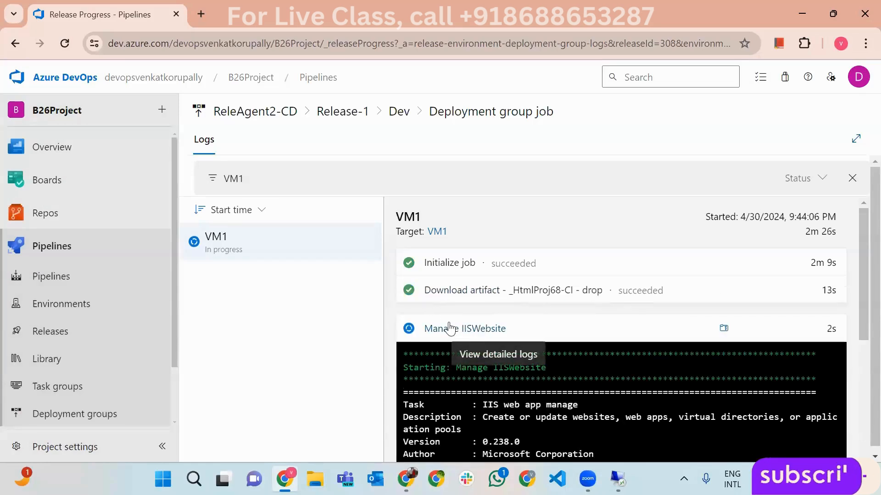
pyautogui.moveTo(861, 298); pyautogui.dragTo(857, 278)
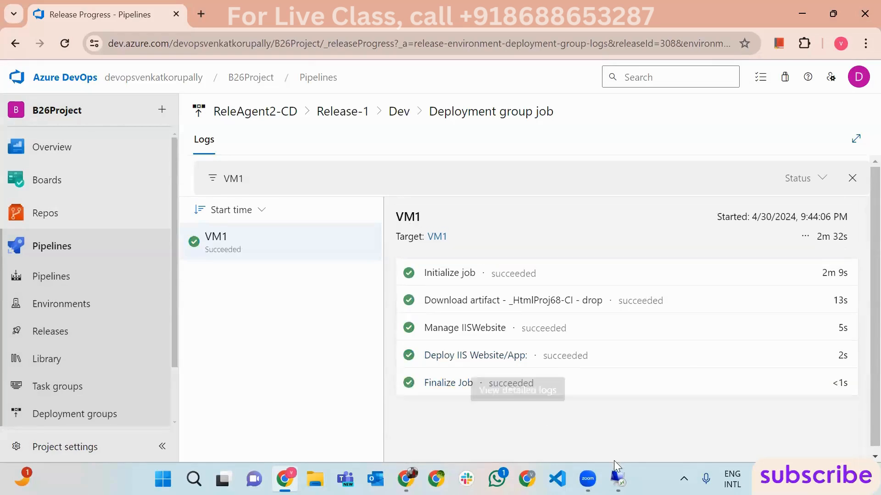
# - On the VM, browse to inetpub\wwwroot and confirm its 11 deployed items, including css, images and index
pyautogui.click(618, 479)
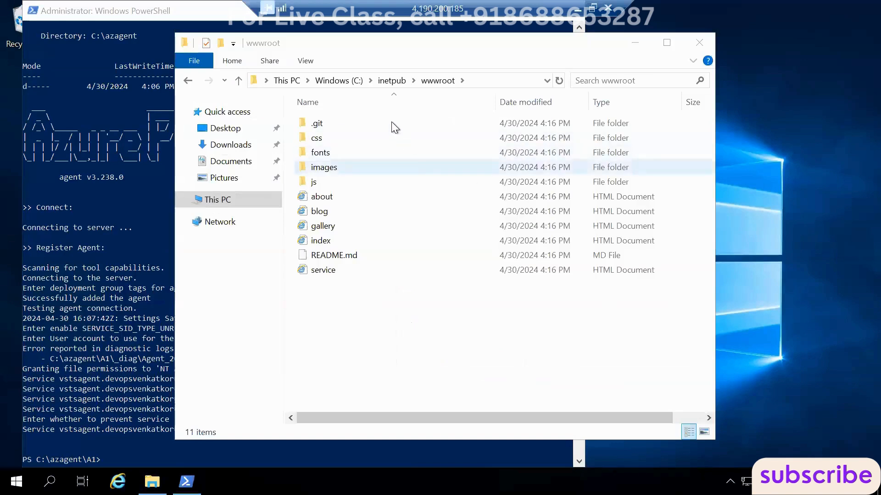
pyautogui.click(389, 82)
pyautogui.doubleClick(335, 180)
pyautogui.moveTo(318, 313); pyautogui.dragTo(401, 183)
pyautogui.moveTo(360, 332); pyautogui.dragTo(437, 120)
pyautogui.click(433, 294)
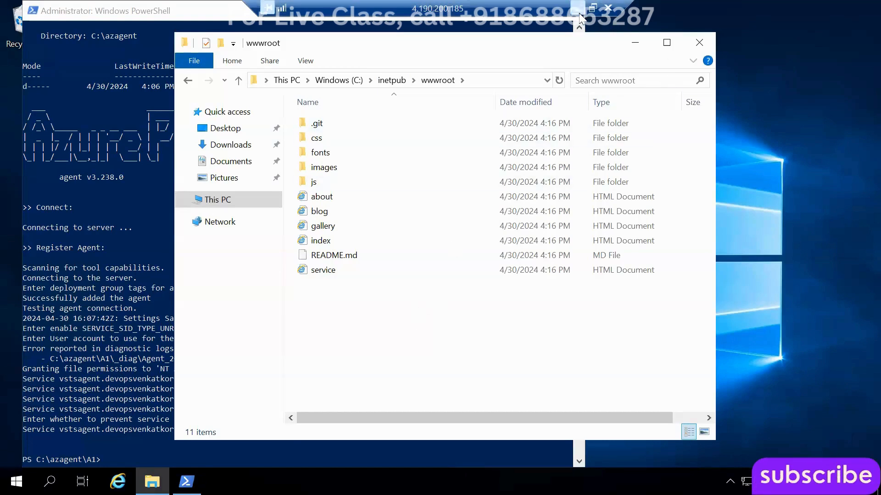
# - Load VM1's public IP 4.190.200.185 in a new tab to view the SHAPEL site, then close it
pyautogui.click(602, 328)
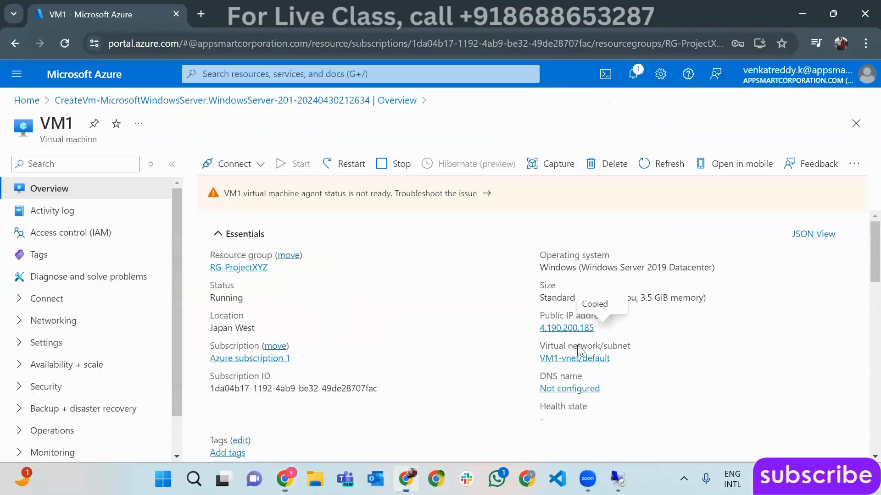
pyautogui.click(201, 14)
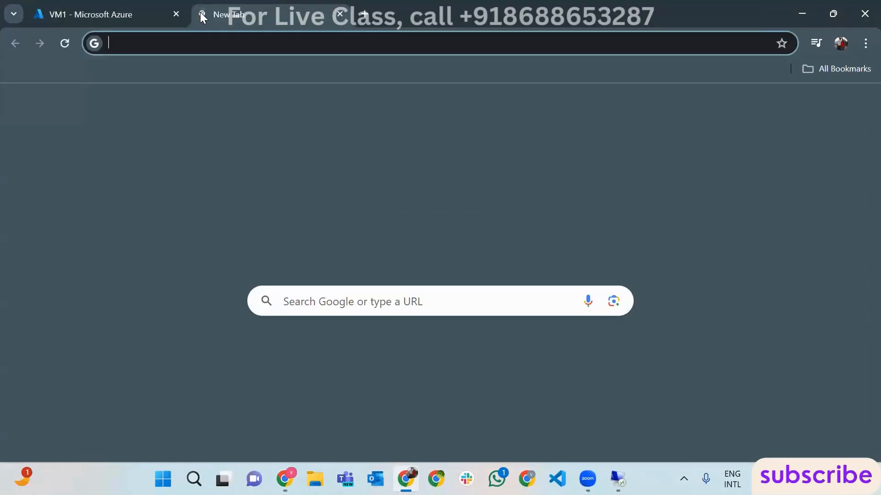
pyautogui.hotkey('ctrl', 'v')
pyautogui.press('Return')
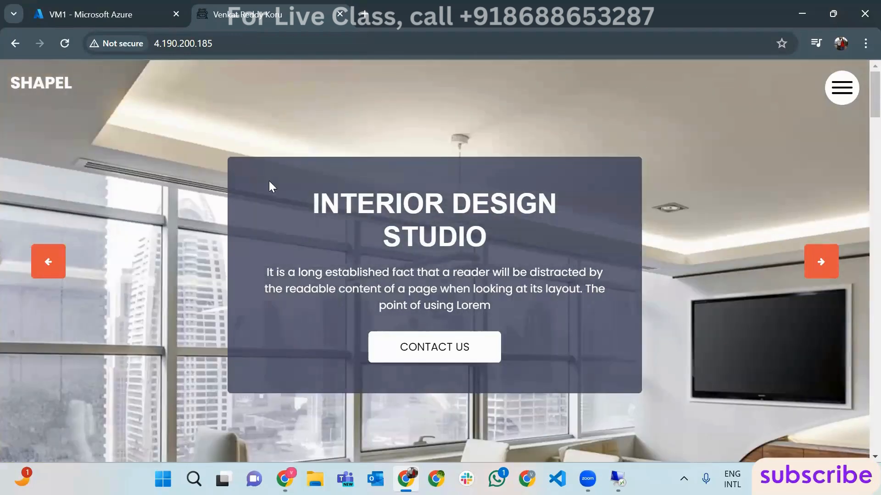
pyautogui.hotkey('ctrl', 'l')
pyautogui.press('End')
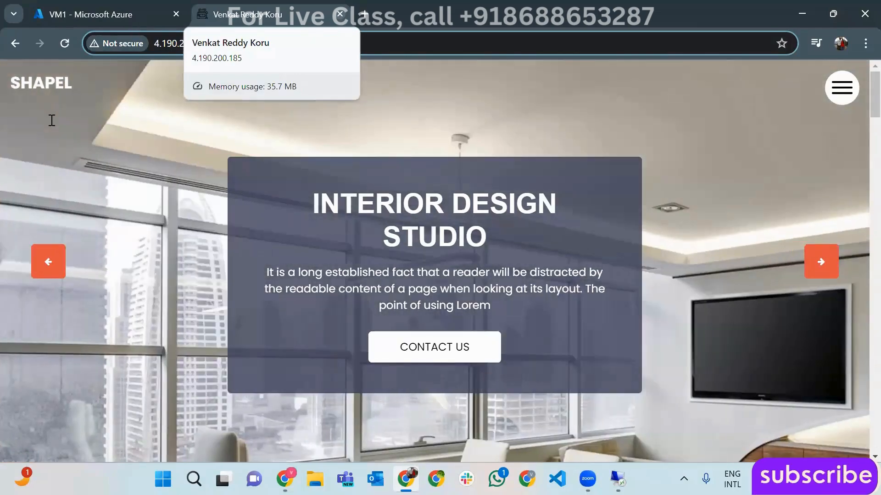
pyautogui.hotkey('ctrl', 'w')
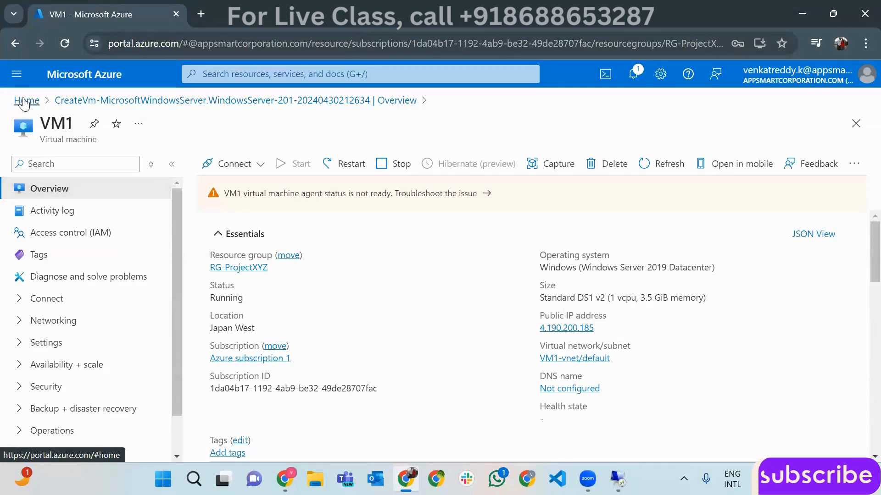
# - Start creating a new Azure virtual machine from the Virtual machines list
pyautogui.click(26, 102)
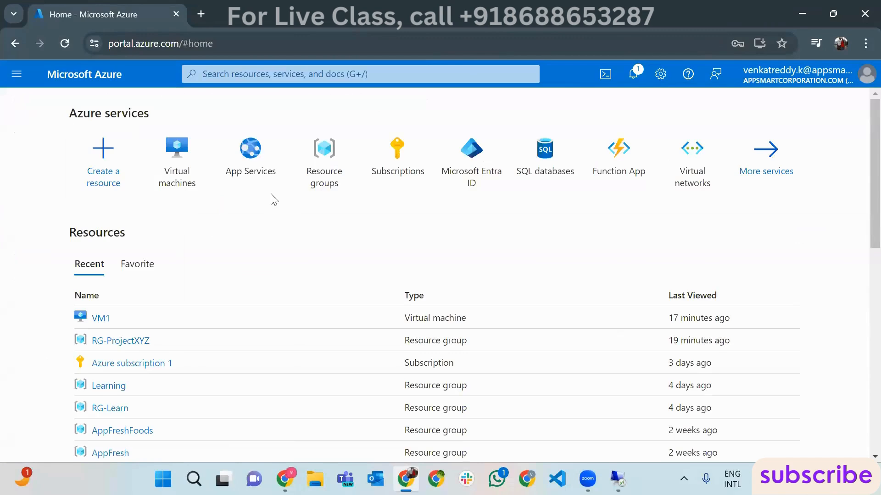
pyautogui.click(248, 174)
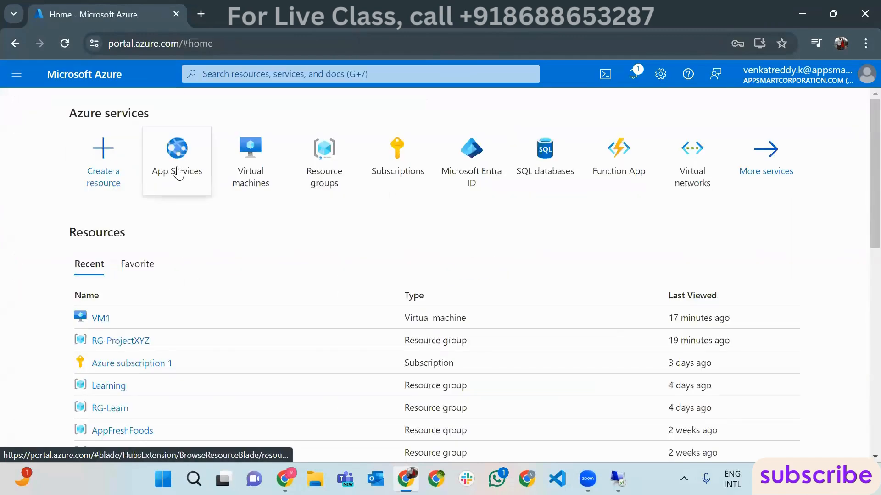
pyautogui.click(177, 173)
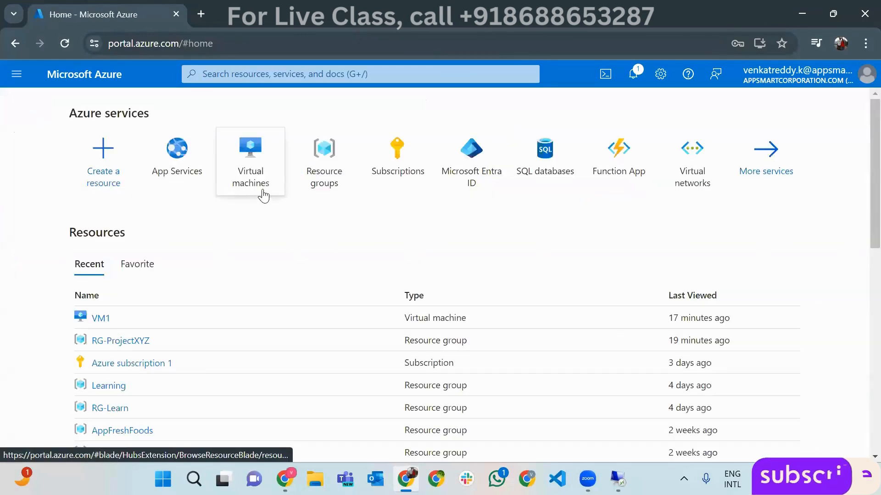
pyautogui.click(250, 177)
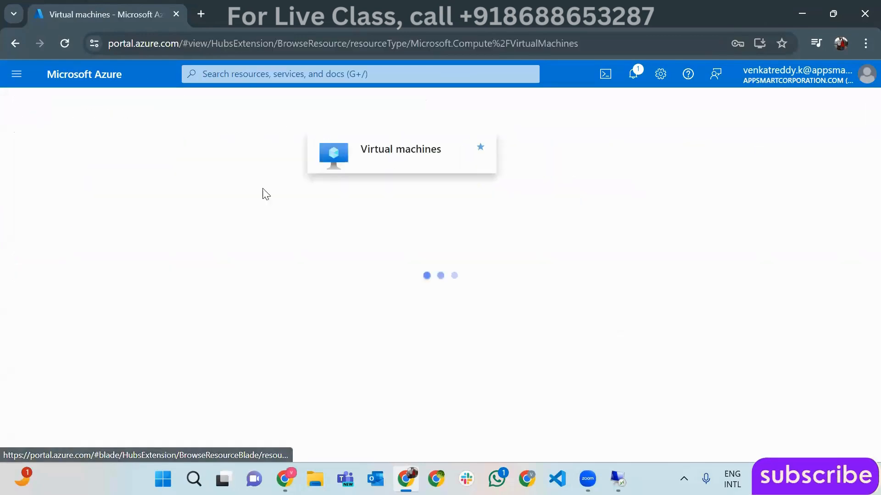
pyautogui.click(70, 164)
pyautogui.click(569, 307)
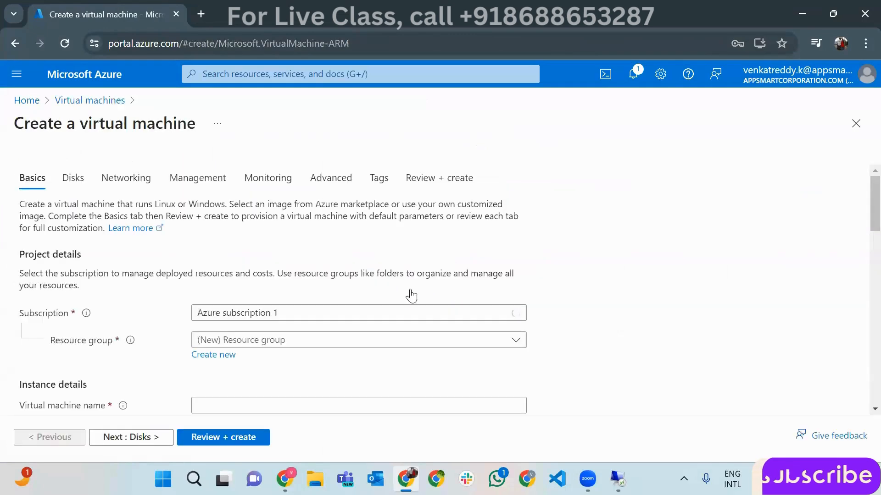
# - Allow HTTP (80) as a public inbound port alongside RDP (3389)
pyautogui.scroll(-15, 411, 296)
pyautogui.click(280, 376)
pyautogui.click(577, 335)
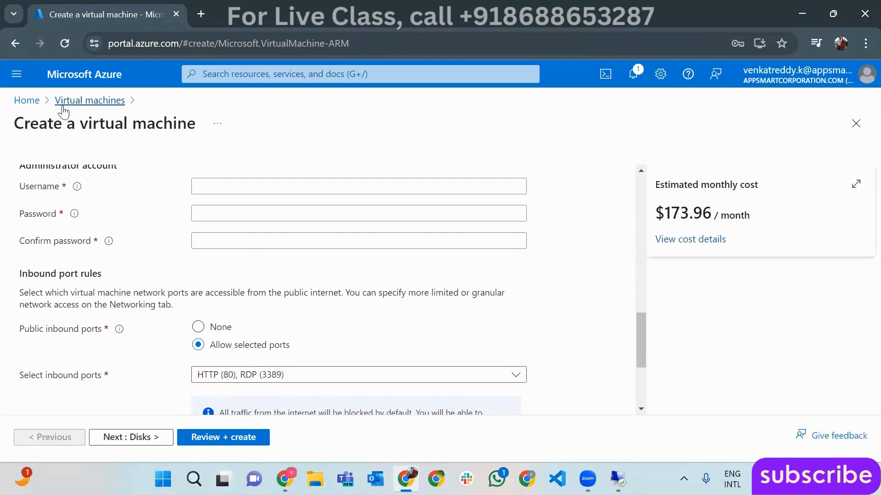
# - Begin a new web app in RG-ProjectXYZ named htmlproj3245
pyautogui.click(63, 105)
pyautogui.click(524, 131)
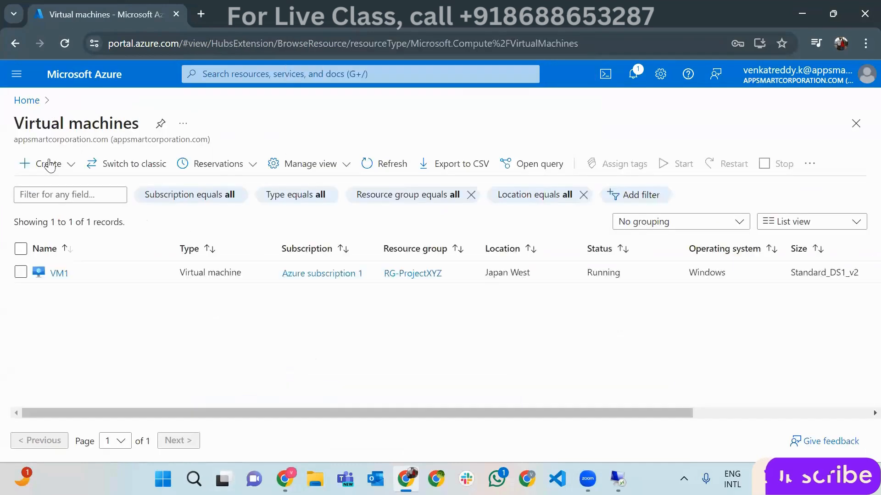
pyautogui.click(28, 100)
pyautogui.click(261, 180)
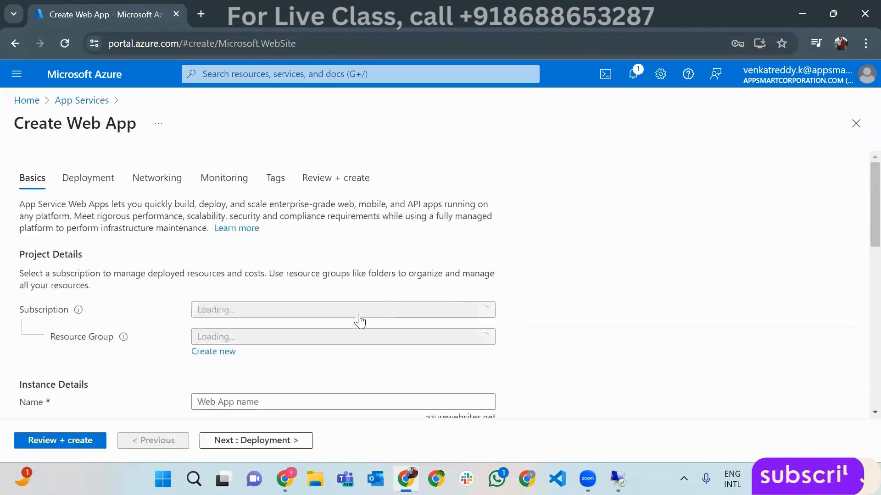
pyautogui.scroll(-2, 331, 303)
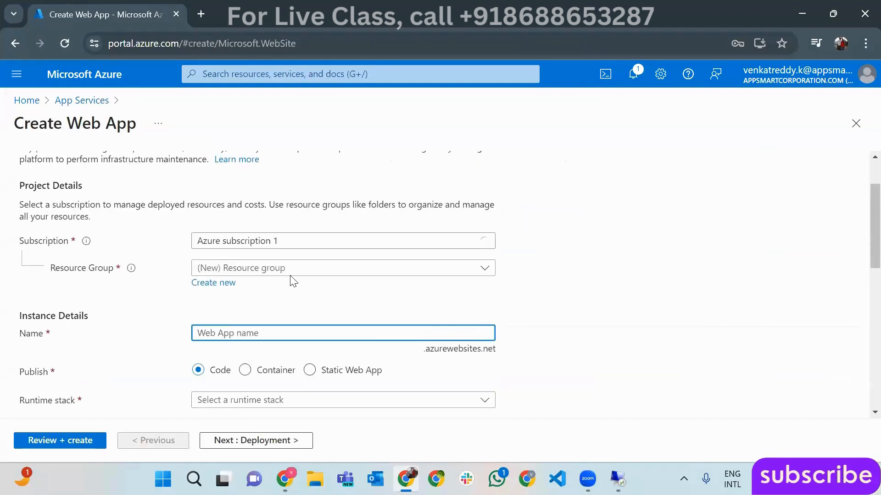
pyautogui.click(291, 269)
pyautogui.scroll(-3, 279, 431)
pyautogui.click(261, 420)
pyautogui.click(287, 330)
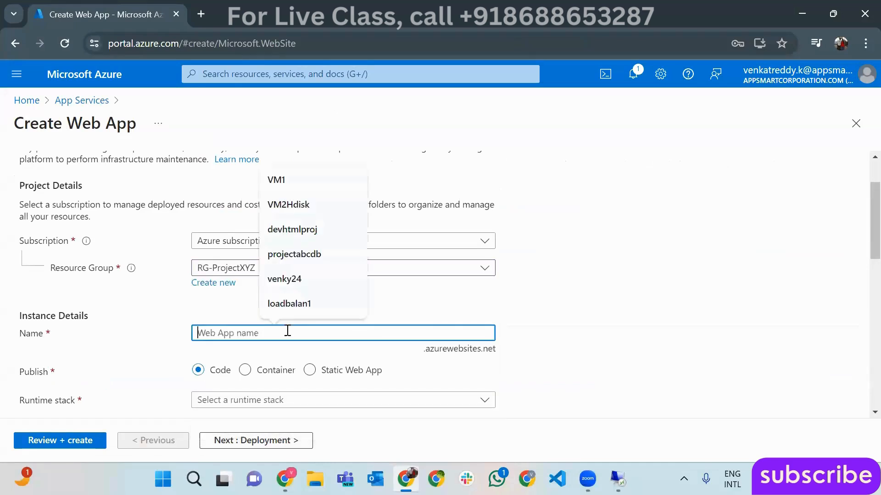
pyautogui.write('htmlproj3245')
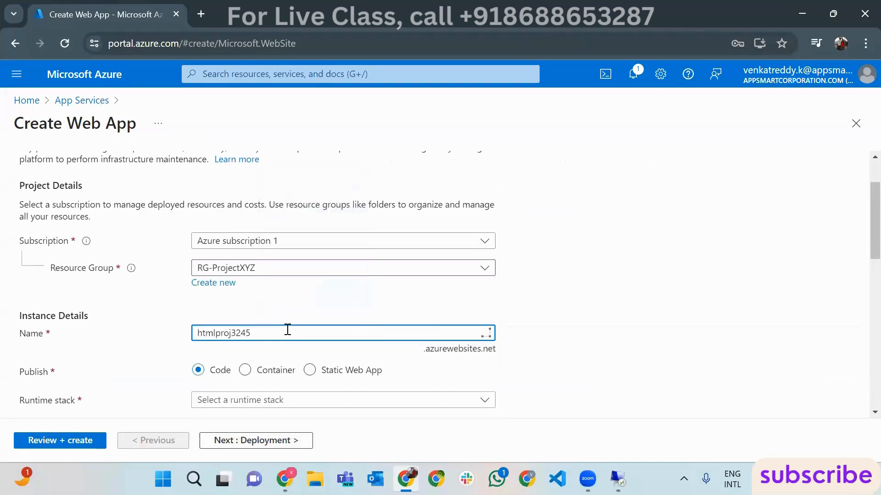
# - Select the .NET 7 (STS) runtime and Korea South region, then move to Review + create
pyautogui.scroll(-2, 288, 331)
pyautogui.click(393, 336)
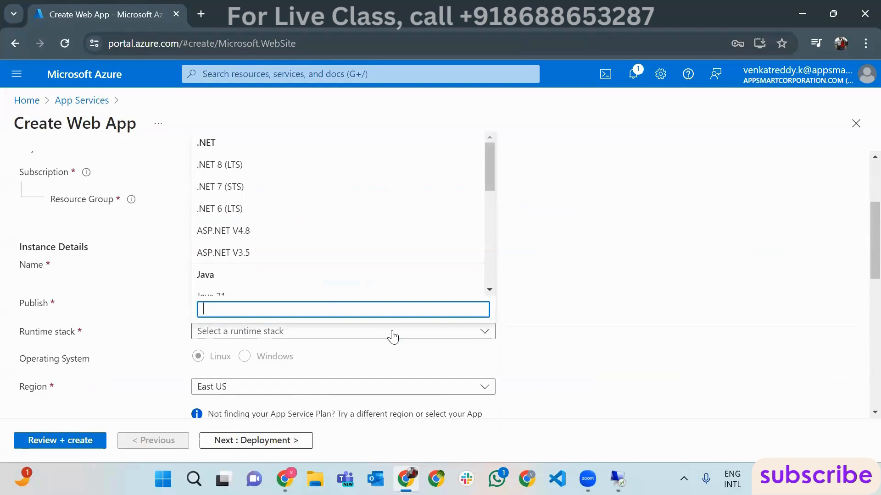
pyautogui.scroll(-5, 331, 249)
pyautogui.scroll(5, 477, 165)
pyautogui.click(335, 192)
pyautogui.scroll(-2, 500, 337)
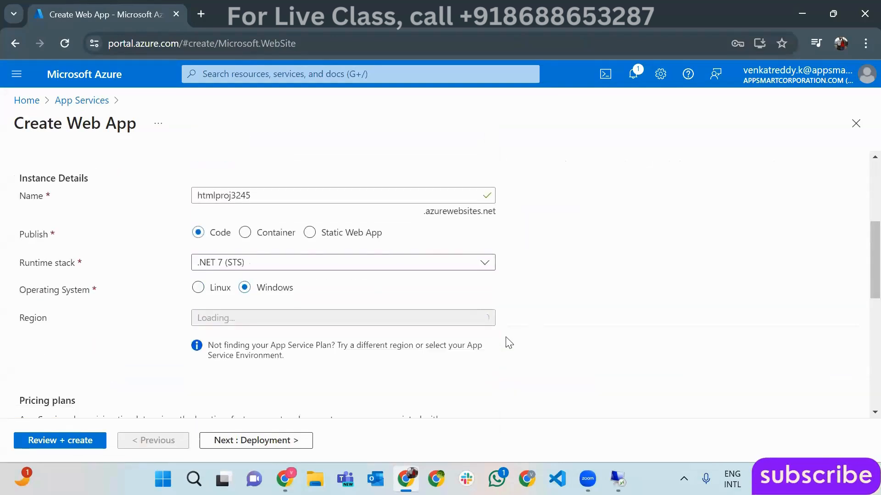
pyautogui.click(485, 319)
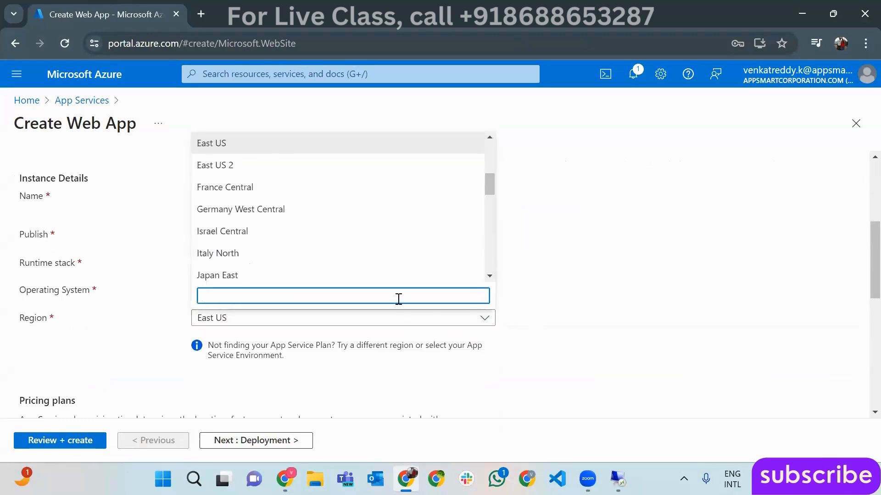
pyautogui.write('kore')
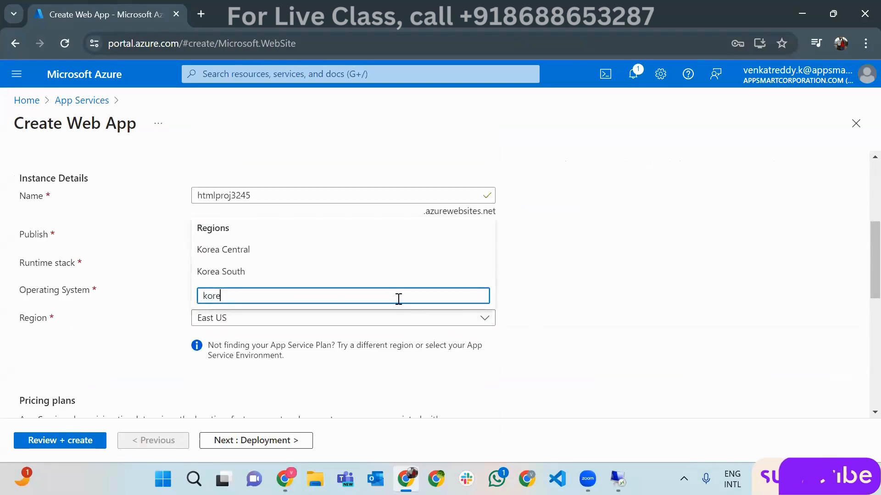
pyautogui.click(311, 271)
pyautogui.scroll(-5, 399, 353)
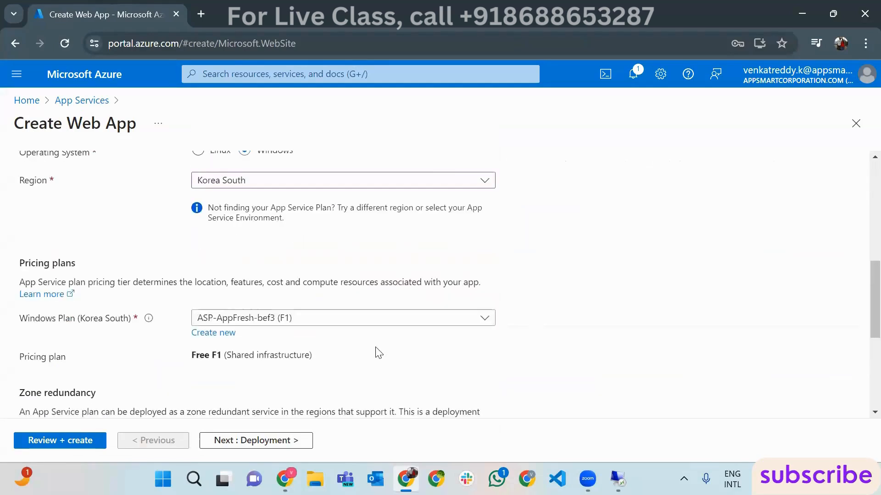
pyautogui.click(65, 441)
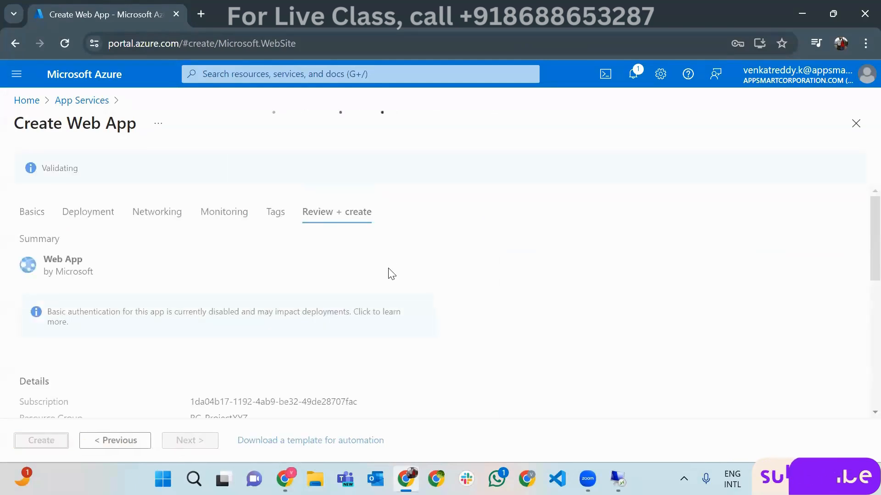
# - Create the htmlproj3245 web app, then open the ReleAgent2-CD release pipelines in Azure DevOps
pyautogui.click(38, 442)
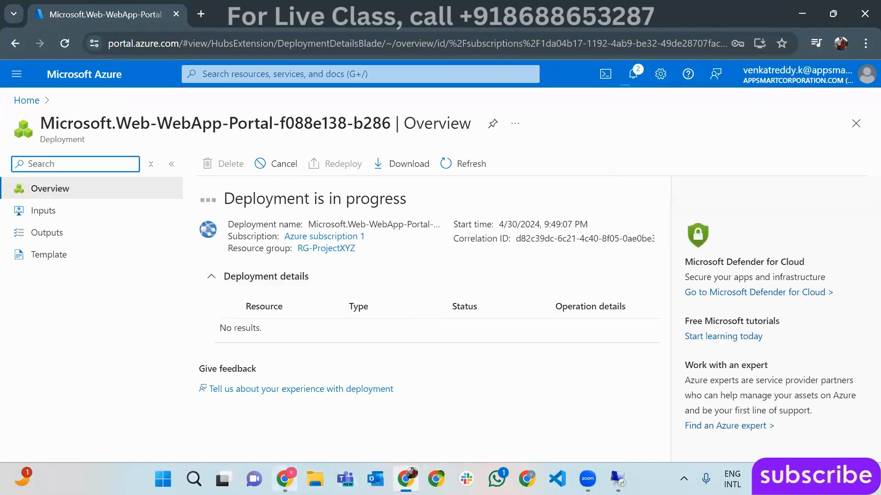
pyautogui.click(285, 479)
pyautogui.click(69, 332)
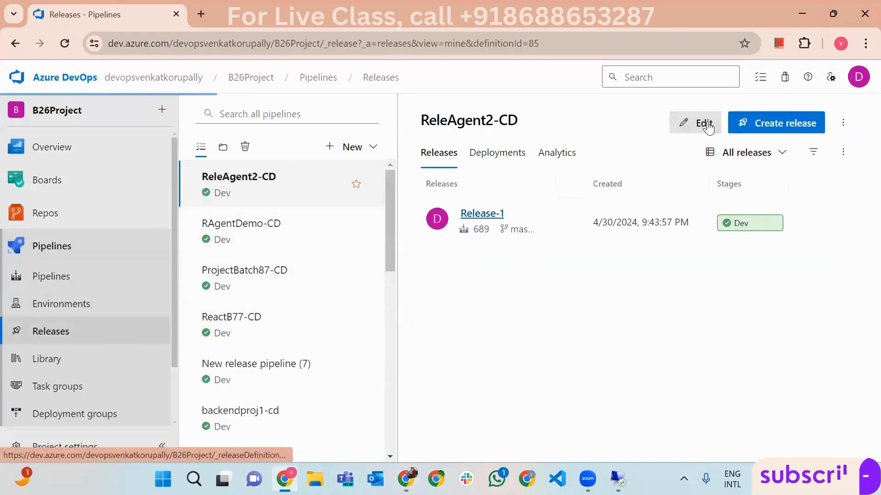
# - Remove the Manage IISWebsite and Deploy IIS Website/App tasks from the Dev stage
pyautogui.click(703, 123)
pyautogui.click(468, 298)
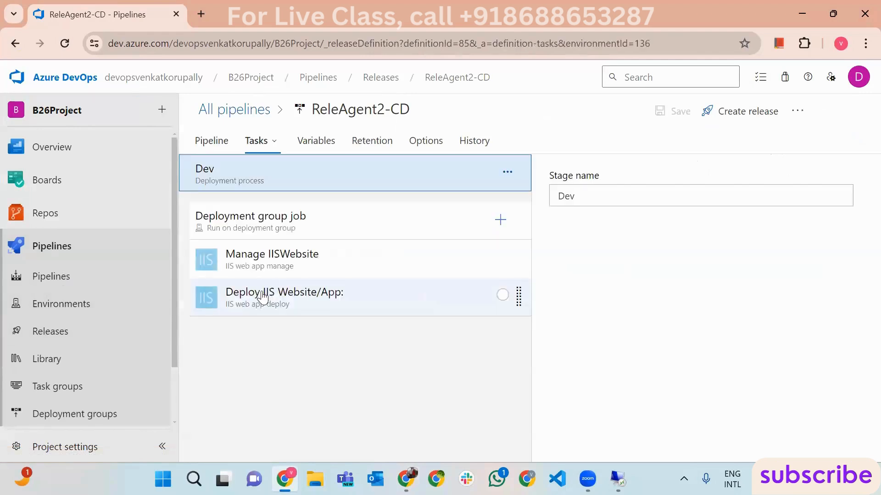
pyautogui.moveTo(269, 267); pyautogui.dragTo(272, 268)
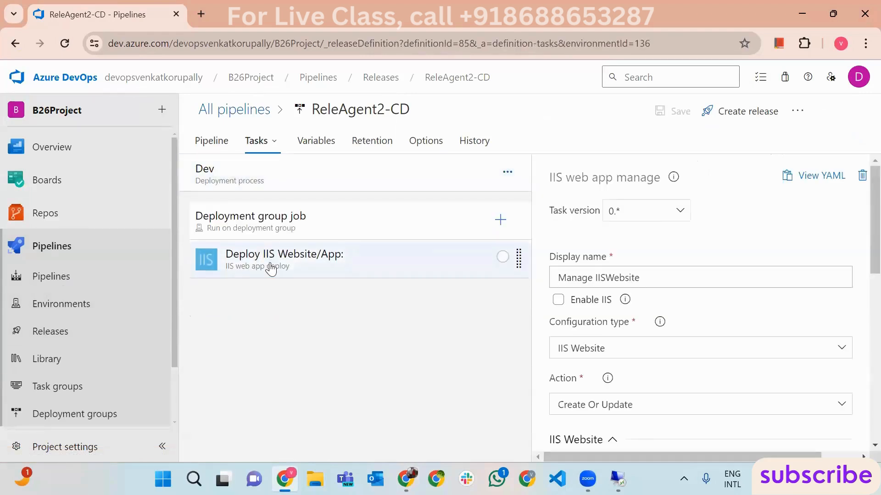
pyautogui.click(272, 268)
pyautogui.press('Delete')
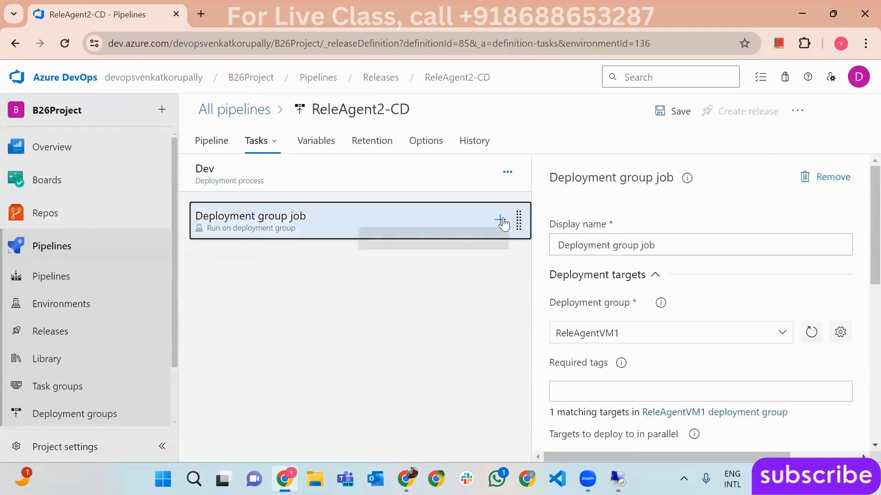
# - Add an Azure App Service deploy task to the deployment group job
pyautogui.click(500, 220)
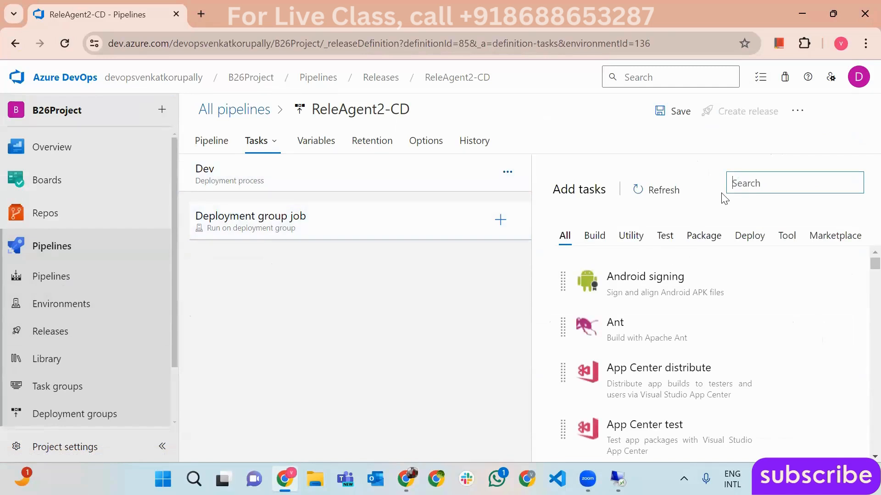
pyautogui.write('azure ap')
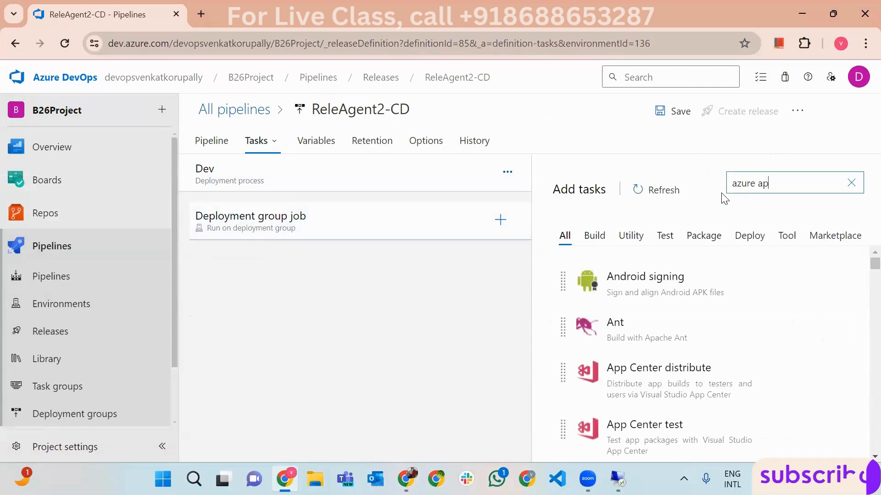
pyautogui.write('p service deplo')
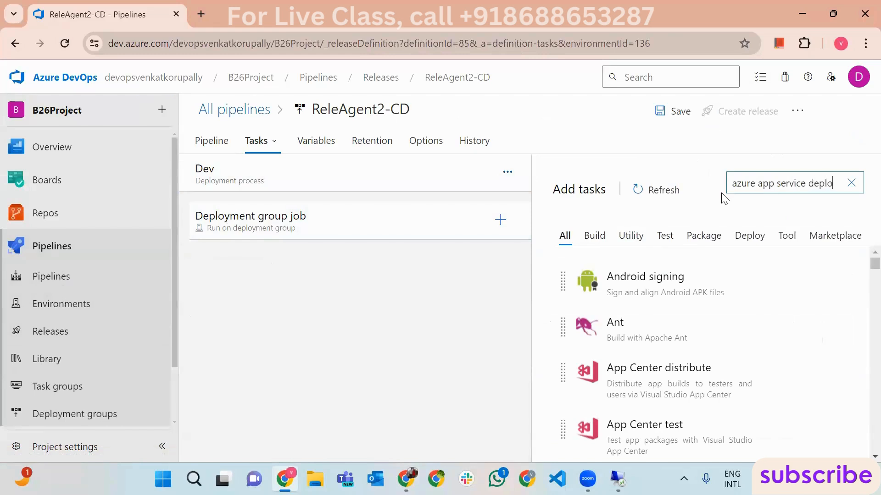
pyautogui.write('y')
pyautogui.moveTo(718, 248)
pyautogui.click(807, 326)
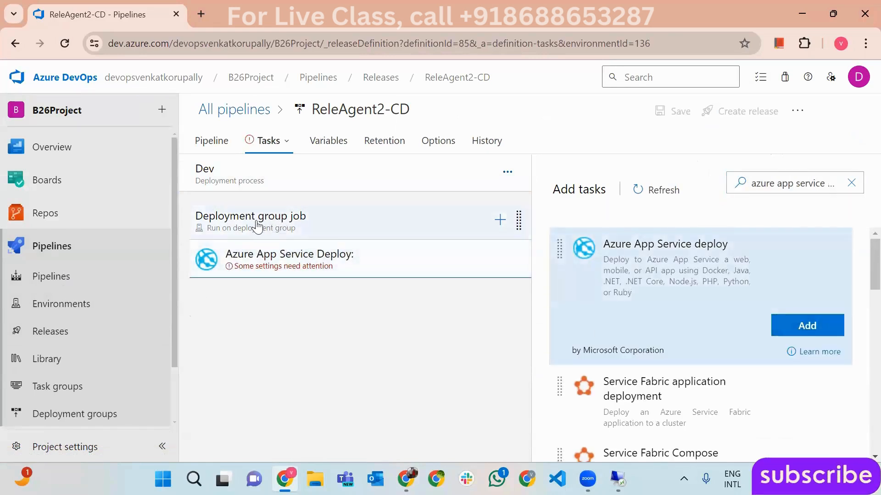
pyautogui.click(288, 273)
# - Set the deploy task's subscription to AppConnection and App Service name to htmlproj3245
pyautogui.scroll(-1, 771, 354)
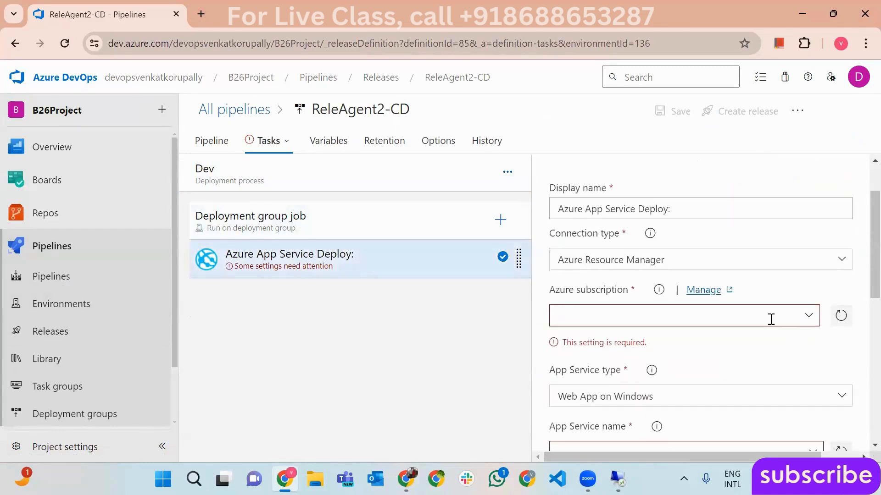
pyautogui.click(805, 317)
pyautogui.click(626, 265)
pyautogui.scroll(-3, 862, 292)
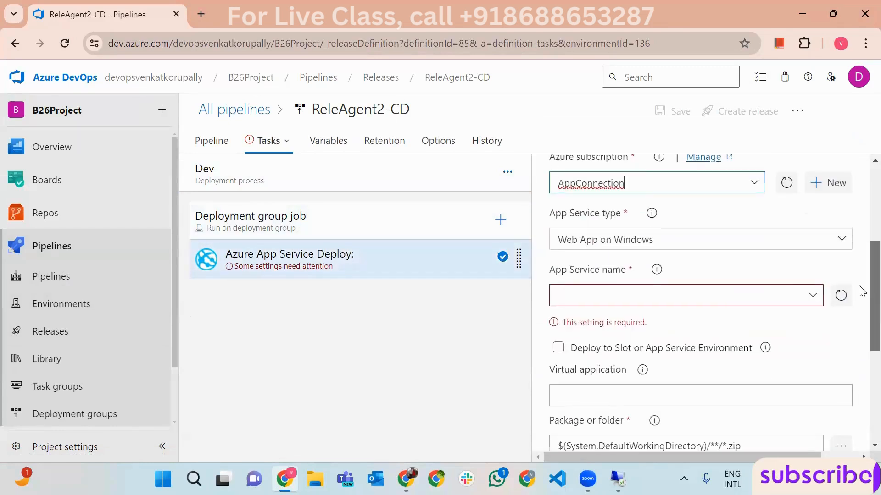
pyautogui.click(811, 296)
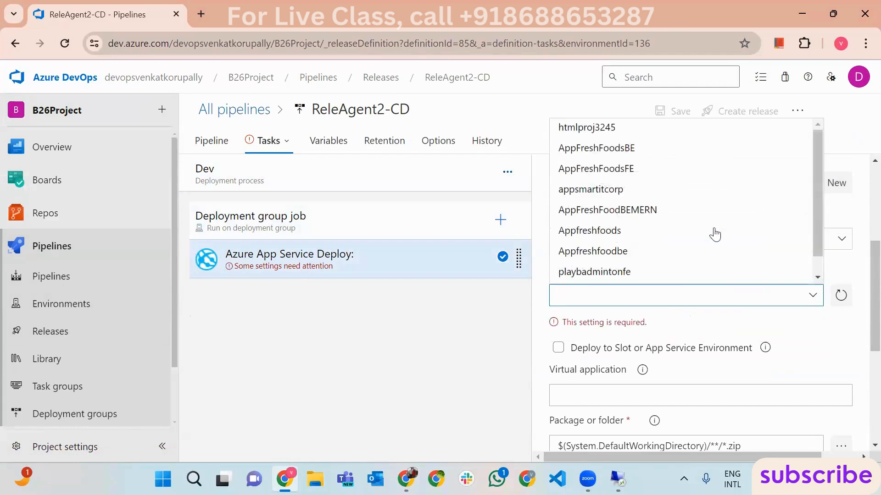
pyautogui.click(613, 127)
# - Set the deploy task's package to the _HtmlProj68-CI/drop folder
pyautogui.scroll(-3, 860, 362)
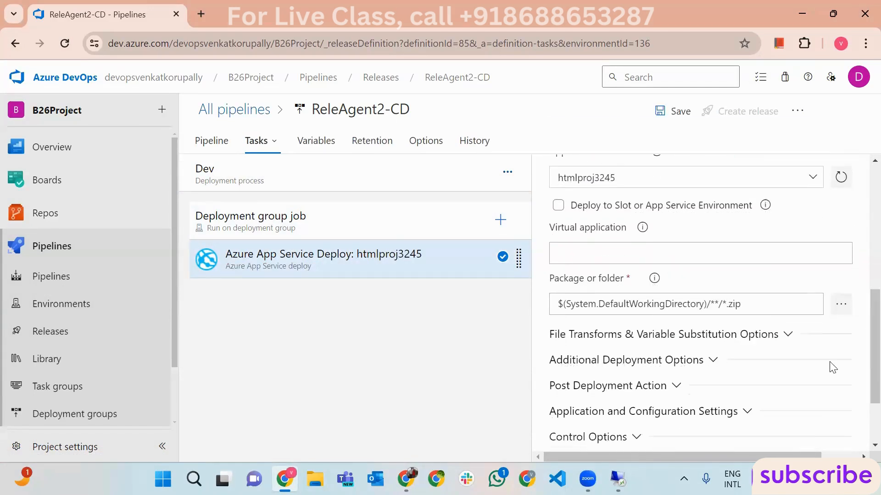
pyautogui.click(840, 304)
pyautogui.click(326, 161)
pyautogui.click(532, 451)
pyautogui.scroll(-1, 860, 362)
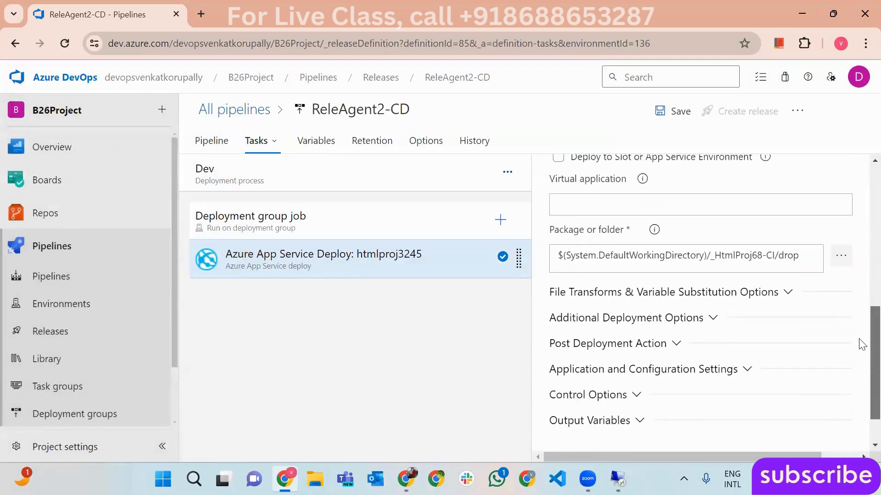
pyautogui.scroll(3, 861, 366)
# - Confirm the htmlproj3245 web app exists in the Azure portal, then save the release pipeline
pyautogui.click(407, 479)
pyautogui.click(286, 373)
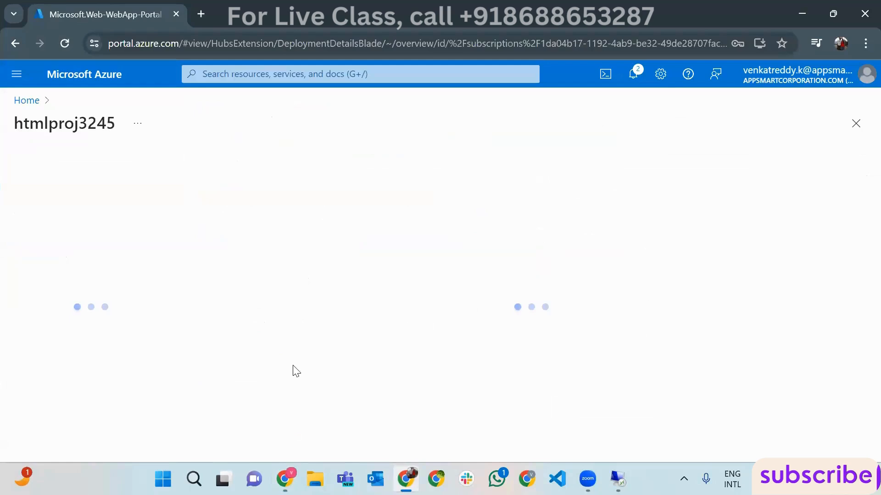
pyautogui.click(801, 15)
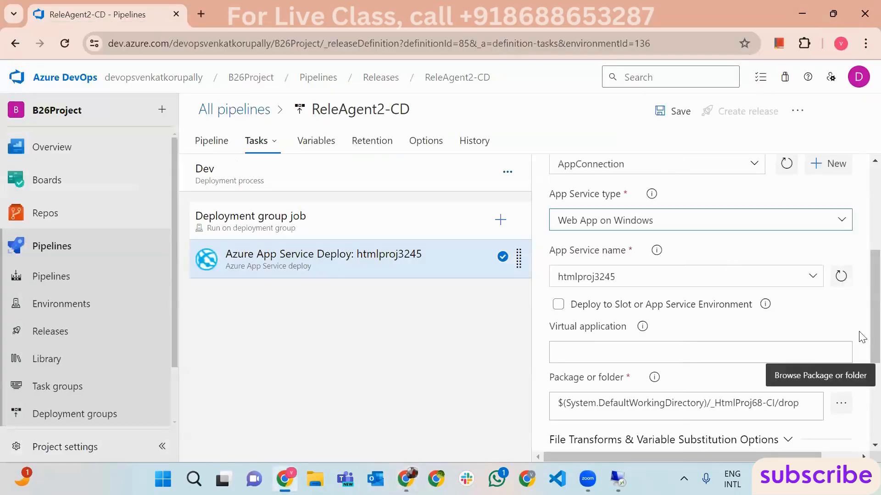
pyautogui.scroll(-3, 861, 404)
pyautogui.scroll(3, 862, 364)
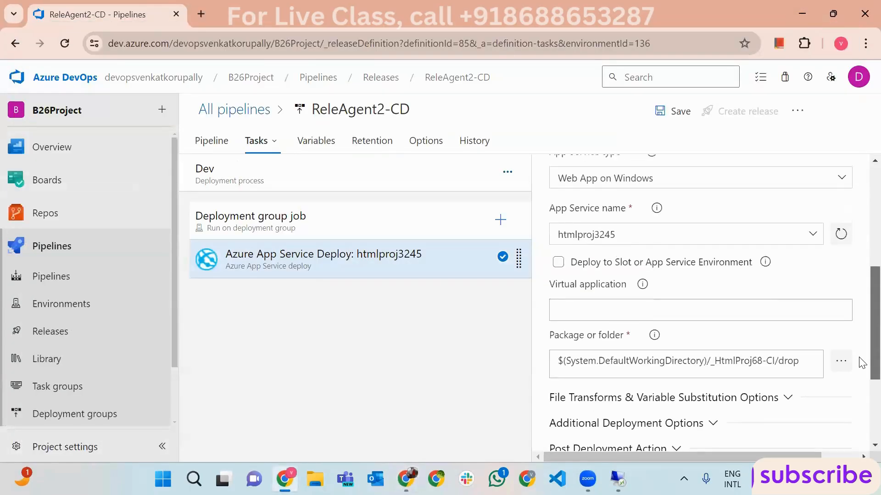
pyautogui.scroll(5, 861, 364)
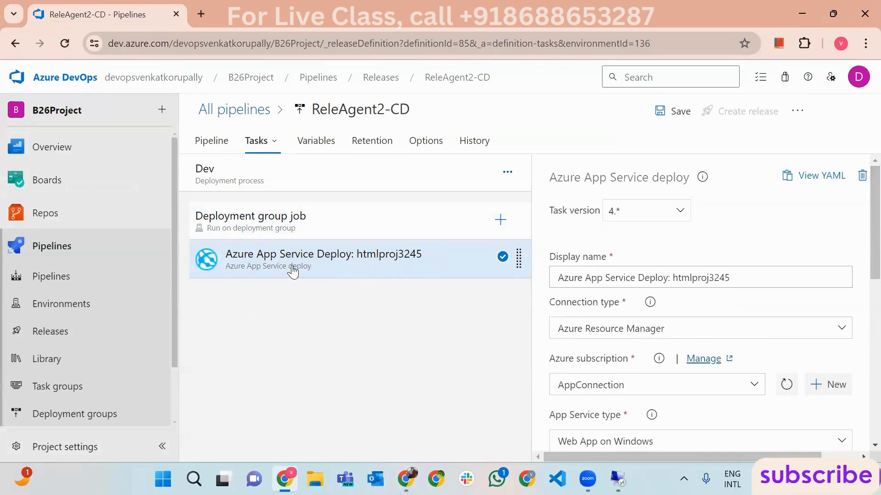
pyautogui.click(674, 111)
pyautogui.click(500, 321)
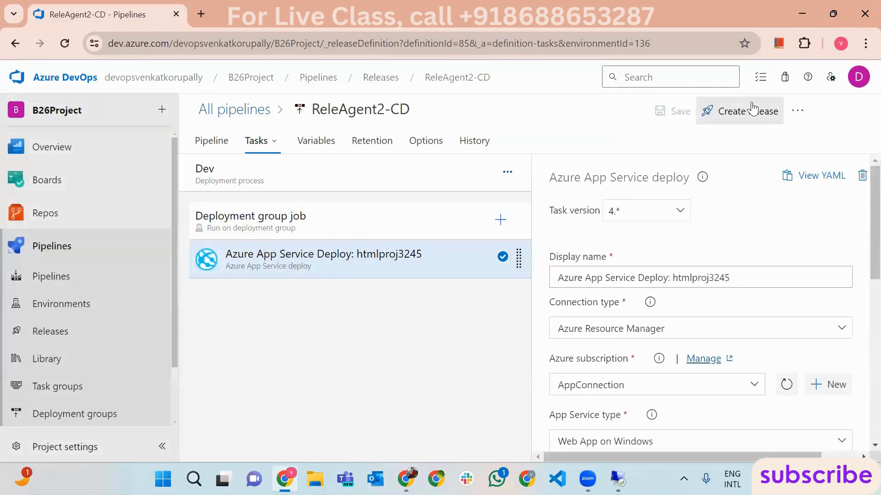
# - Create Release-2 of ReleAgent2-CD and check its Dev stage deployment progress
pyautogui.click(749, 111)
pyautogui.click(489, 438)
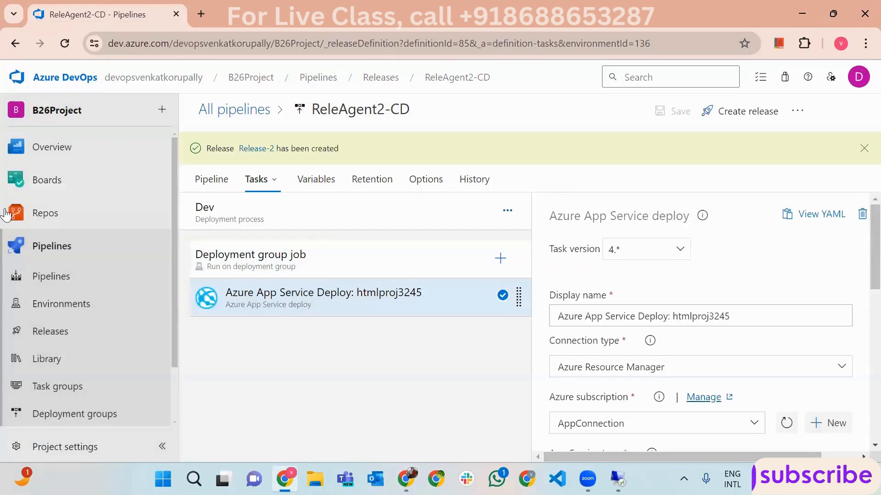
pyautogui.click(41, 331)
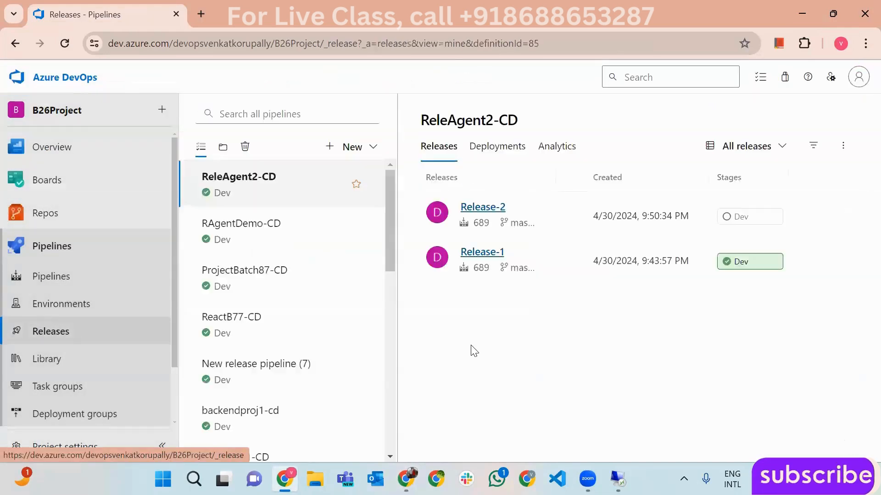
pyautogui.click(764, 230)
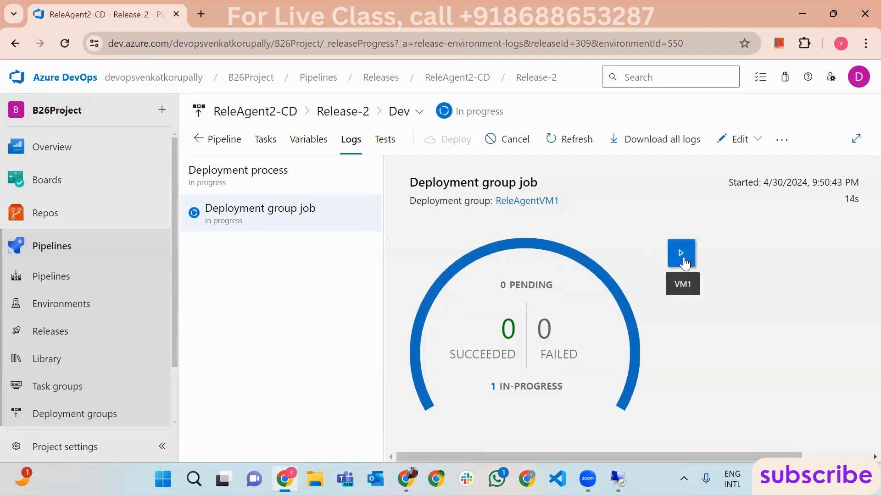
pyautogui.click(86, 331)
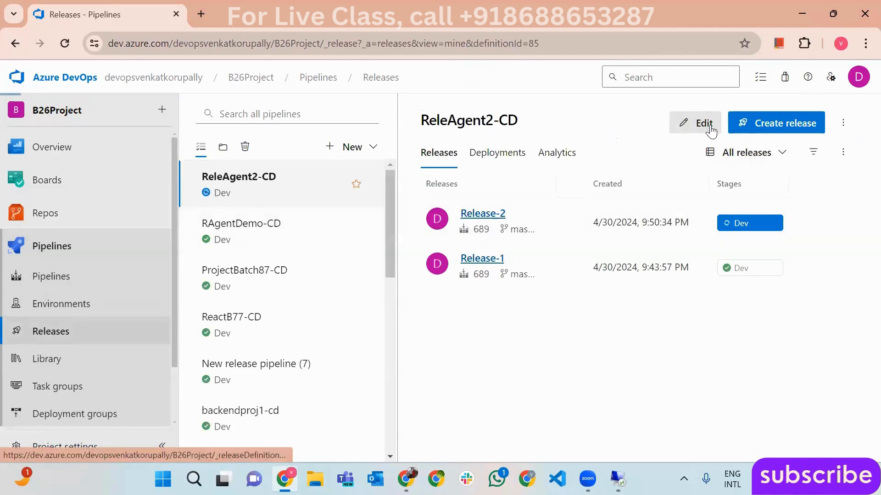
pyautogui.click(696, 122)
pyautogui.click(459, 298)
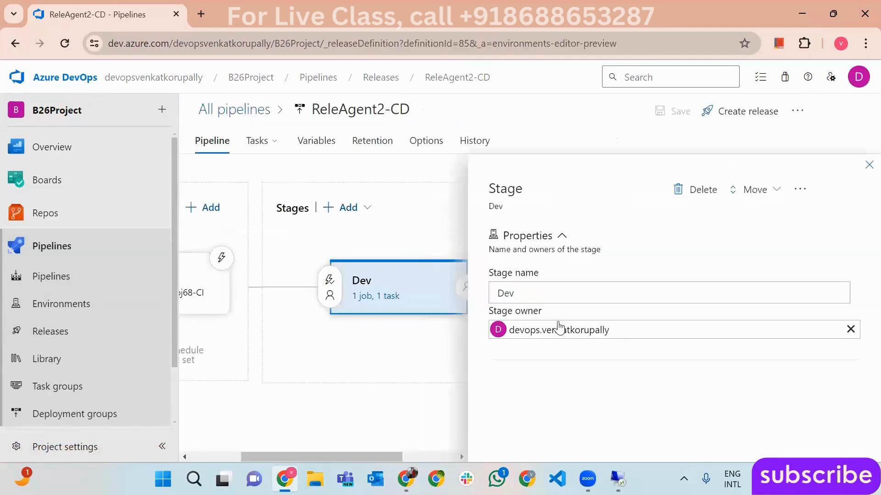
pyautogui.click(869, 164)
pyautogui.click(467, 295)
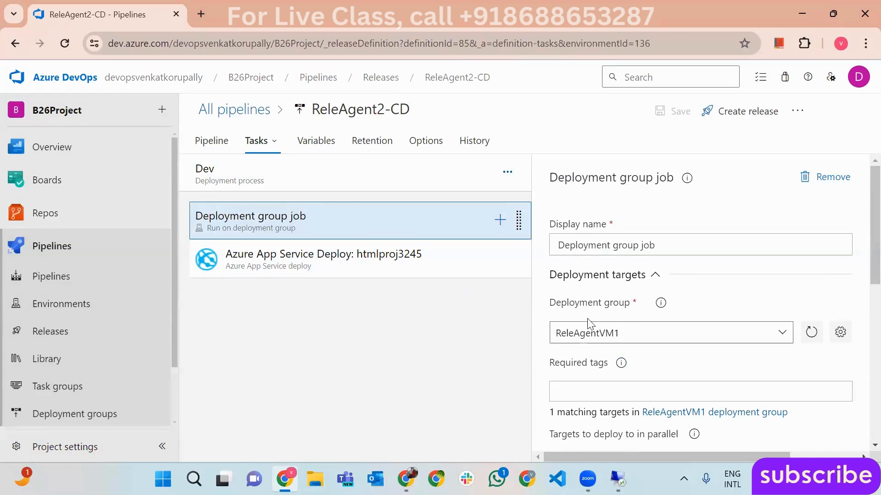
pyautogui.click(348, 261)
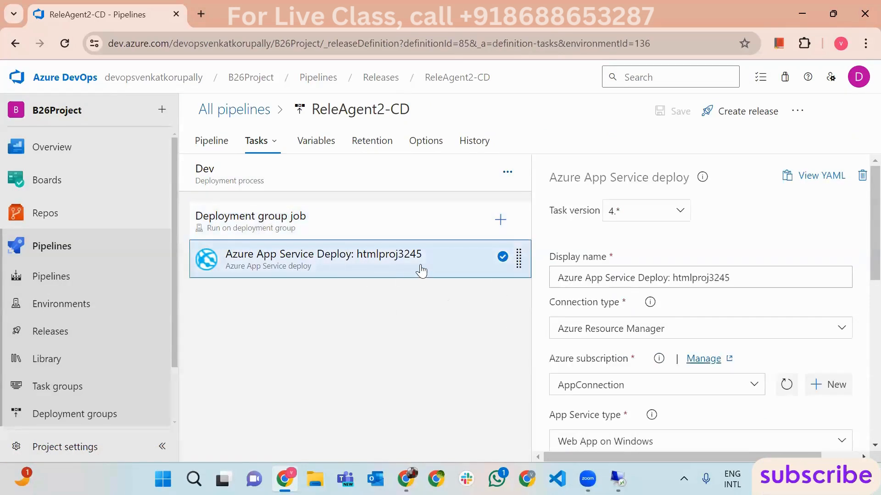
pyautogui.click(303, 218)
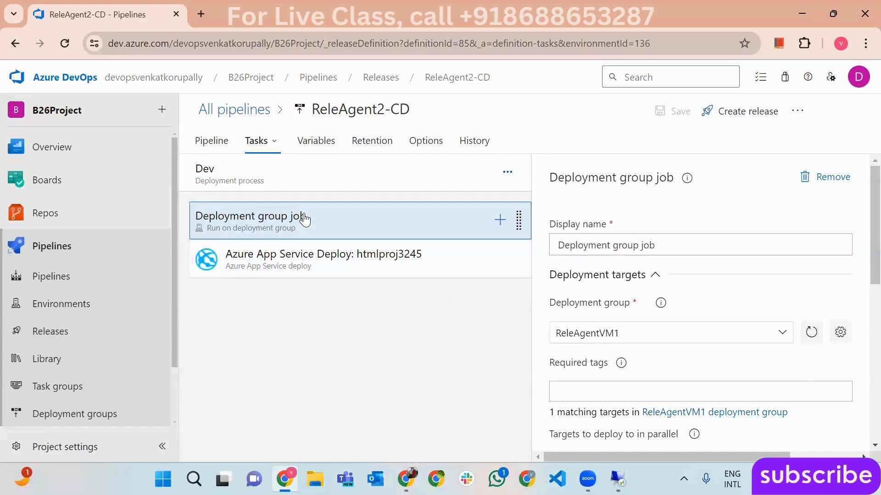
pyautogui.click(356, 259)
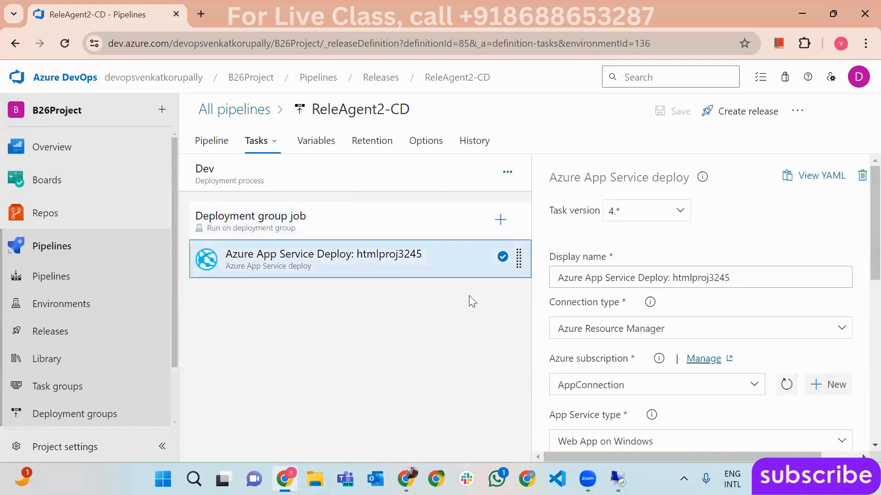
pyautogui.click(79, 337)
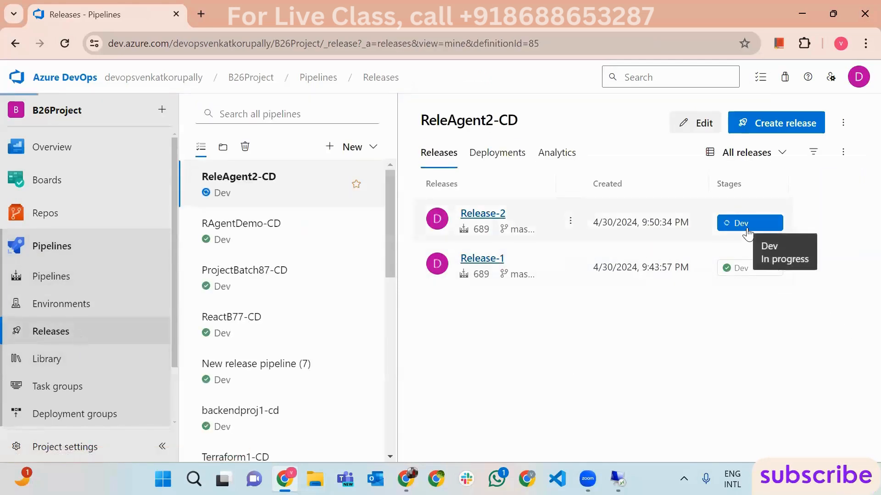
# - View Release-2's VM1 deployment log as the artifact downloads, then open the deployment groups list
pyautogui.click(748, 224)
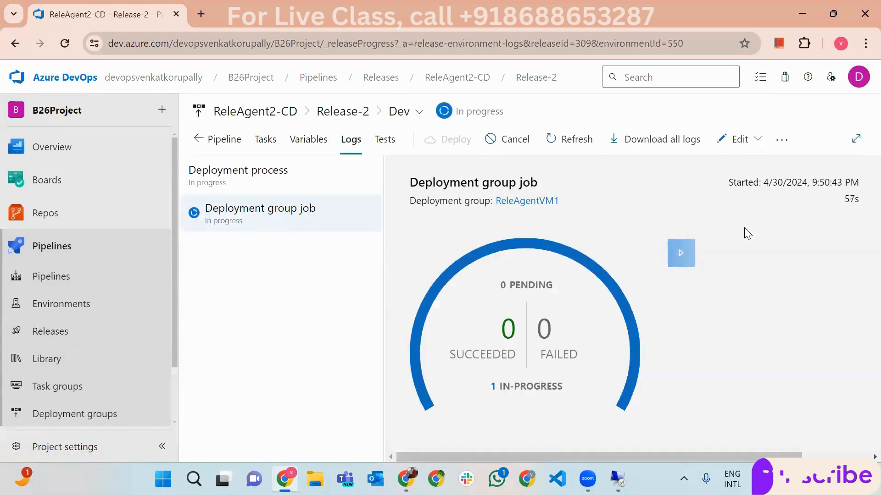
pyautogui.click(681, 257)
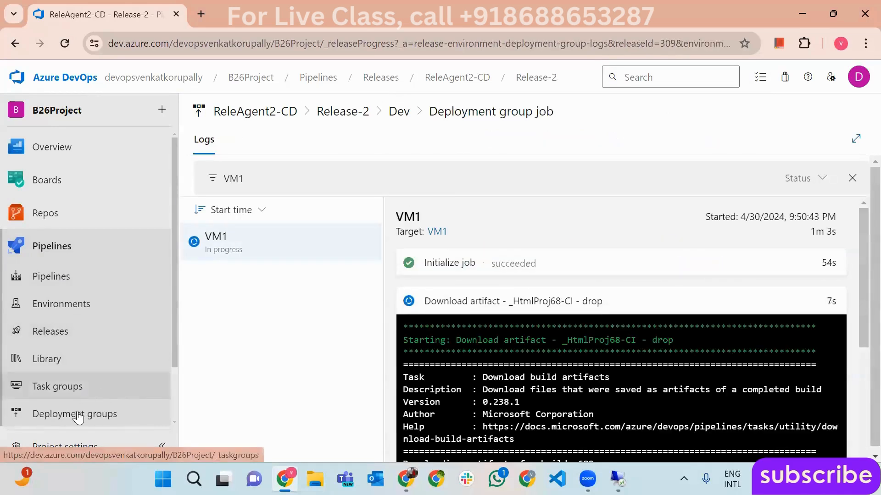
pyautogui.click(74, 415)
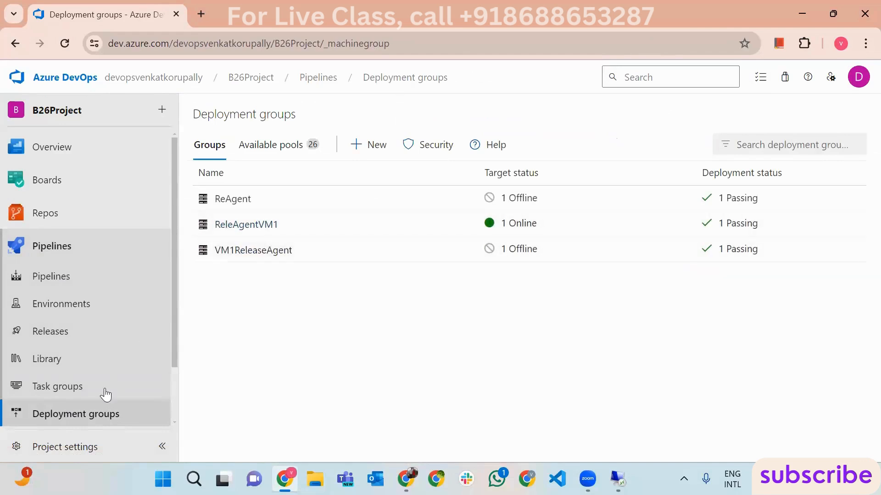
# - Confirm the ReleAgentVM1 deployment group is online in Deployment groups
pyautogui.click(87, 414)
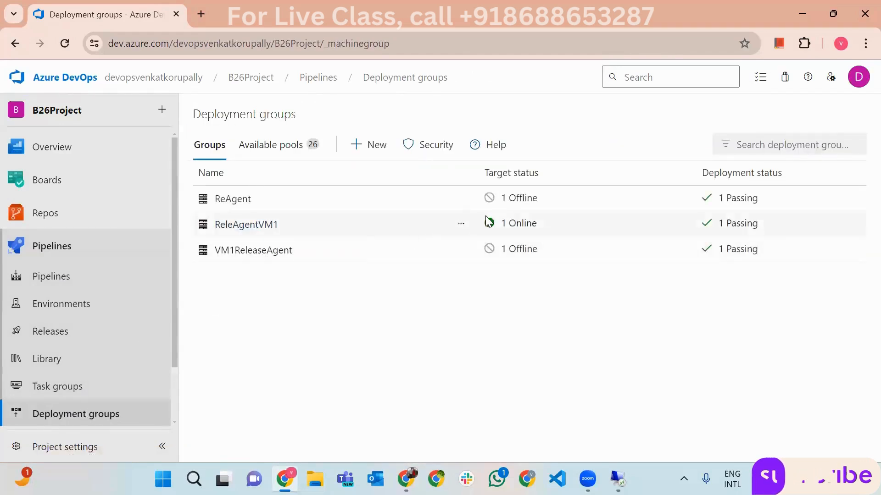
pyautogui.click(460, 224)
pyautogui.click(519, 314)
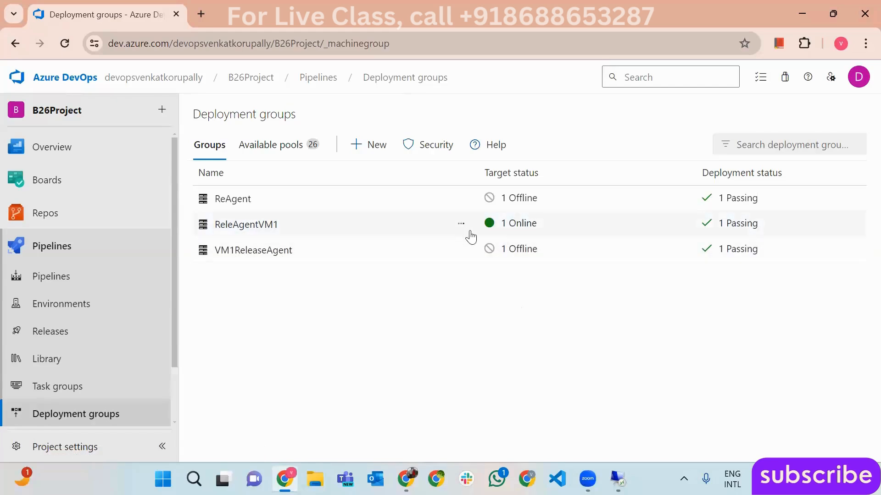
# - Show the target settings of ReleAgent2-CD's Dev deployment group job in the pipeline editor
pyautogui.click(95, 330)
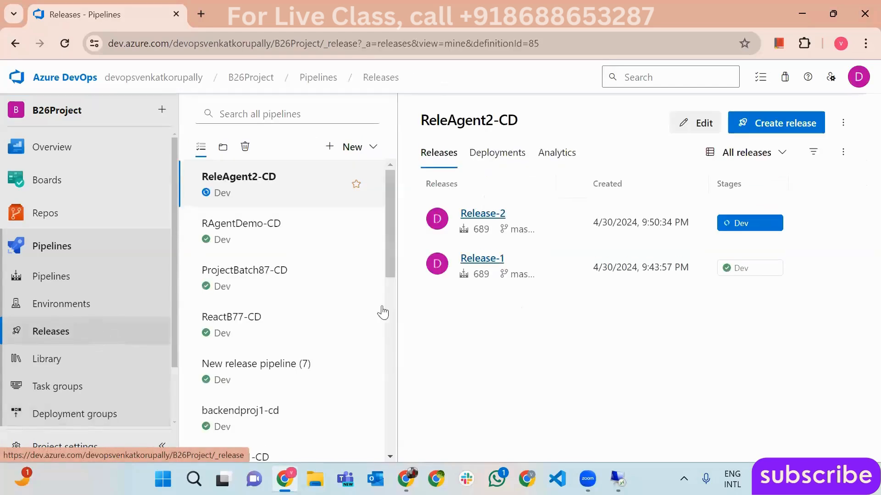
pyautogui.click(696, 129)
pyautogui.click(457, 299)
pyautogui.click(449, 276)
pyautogui.click(446, 222)
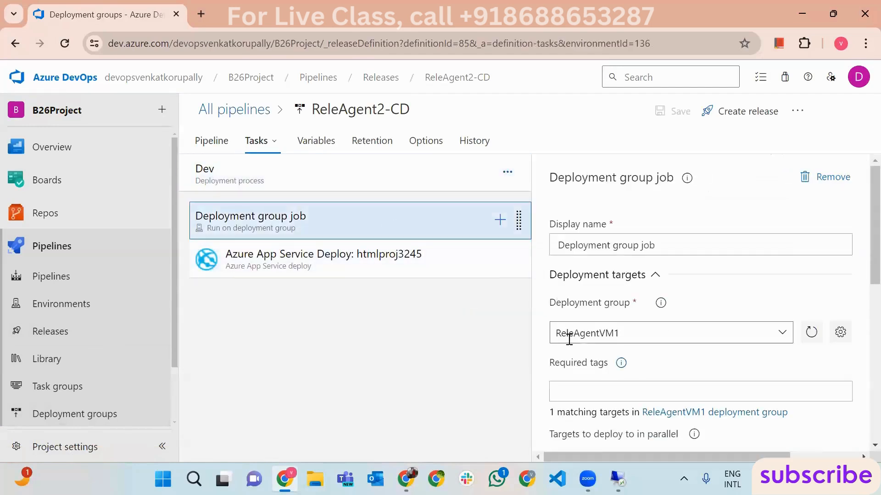
# - Close the wwwroot folder on the remote machine and disconnect the remote desktop session
pyautogui.click(618, 479)
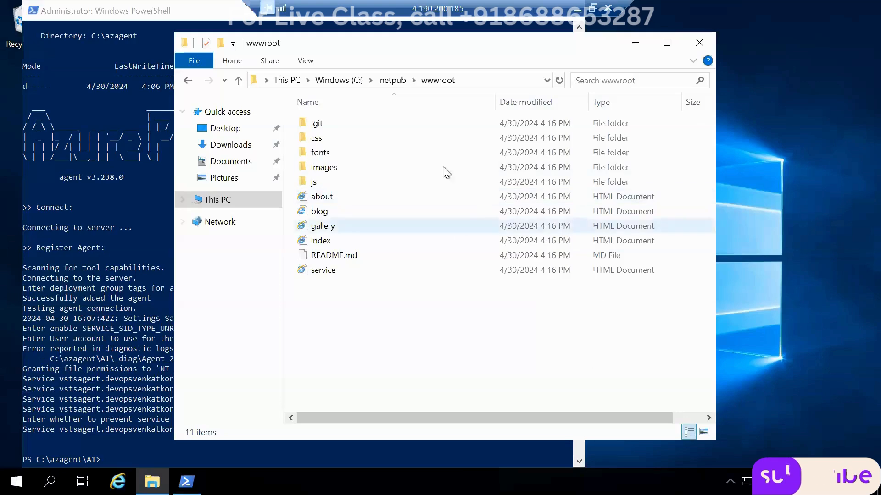
pyautogui.click(695, 44)
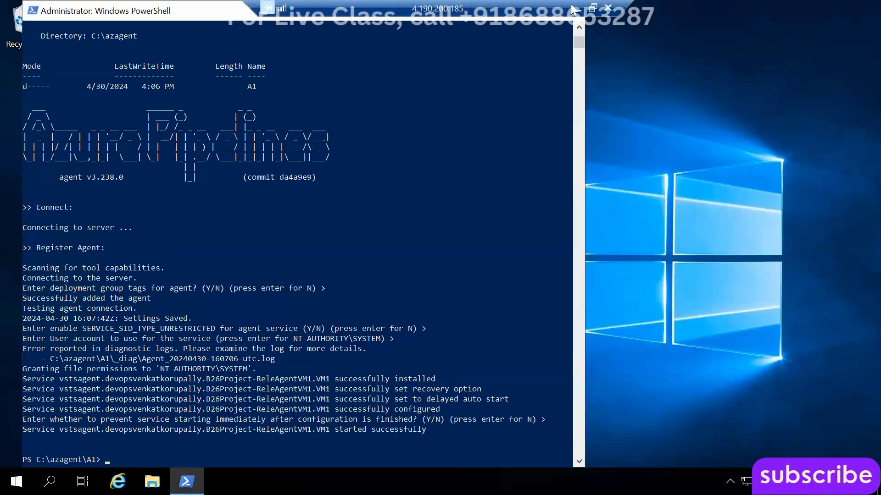
pyautogui.click(16, 481)
pyautogui.click(24, 444)
pyautogui.click(43, 368)
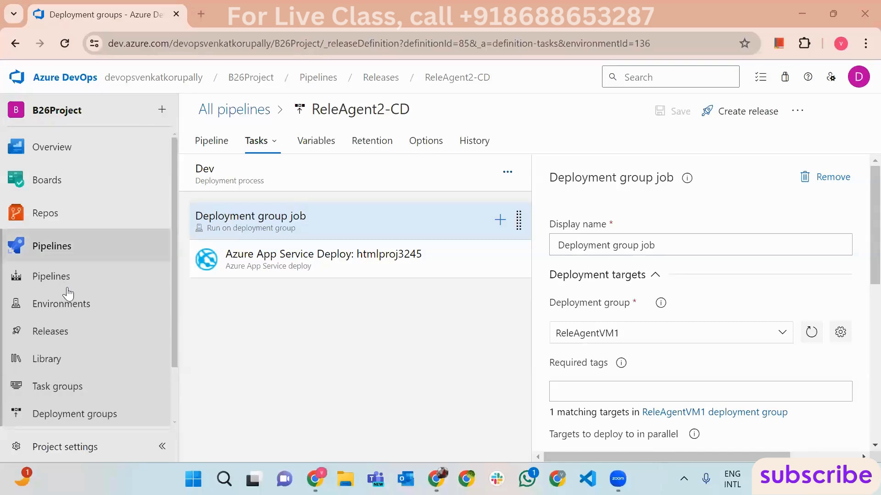
# - Show the ProjectBatch87-CD pipeline's releases, Release-1 to Release-5
pyautogui.click(51, 333)
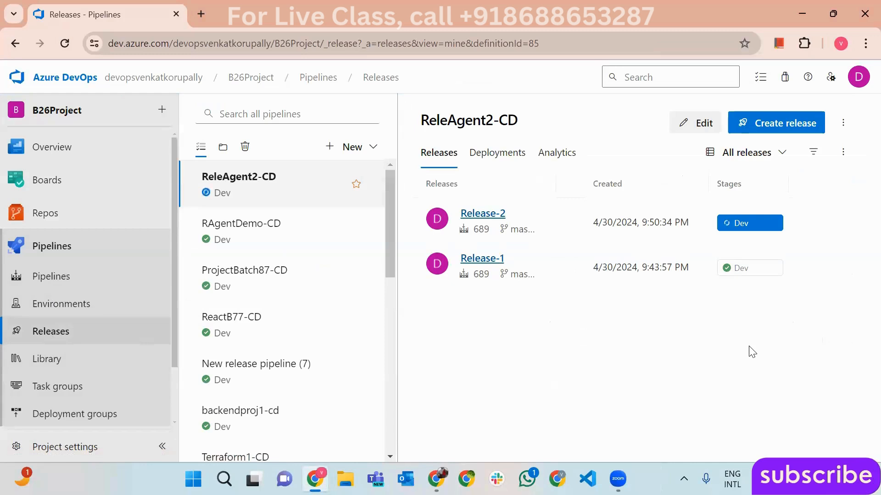
pyautogui.click(284, 278)
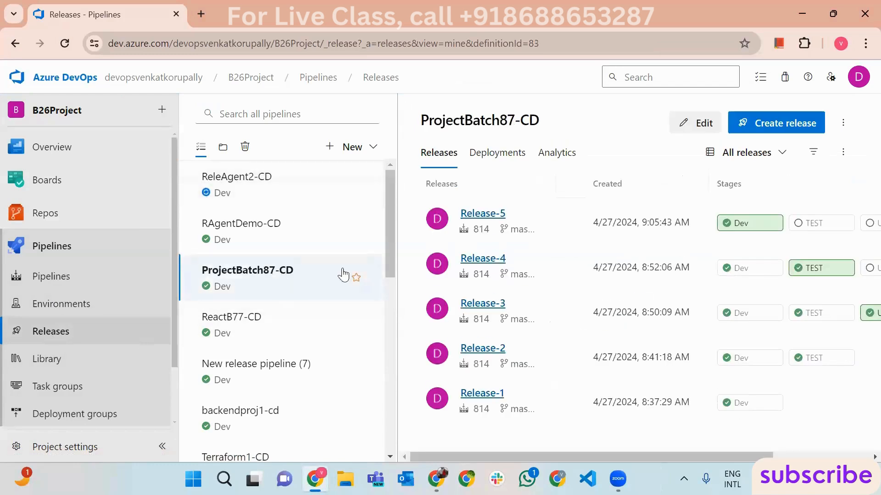
# - Set ProjectBatch87-CD's Agent job to Azure Pipelines with windows-latest, then leave without saving
pyautogui.click(684, 123)
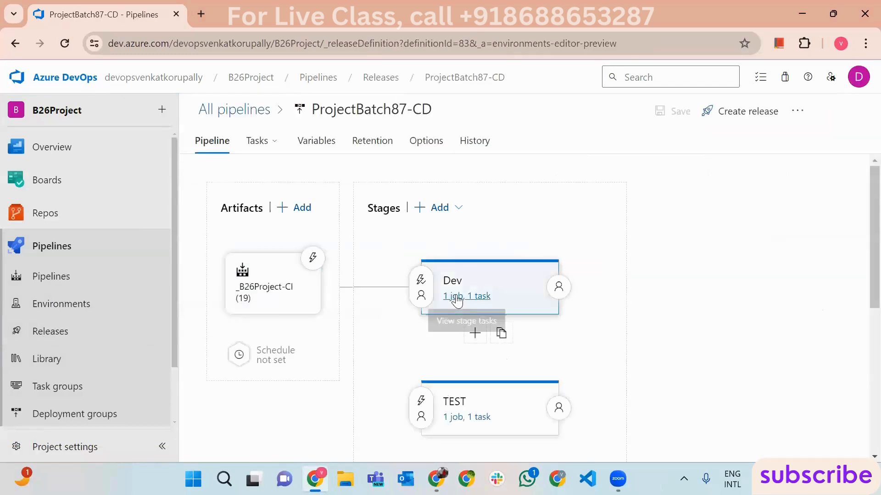
pyautogui.click(457, 297)
pyautogui.click(364, 266)
pyautogui.click(210, 229)
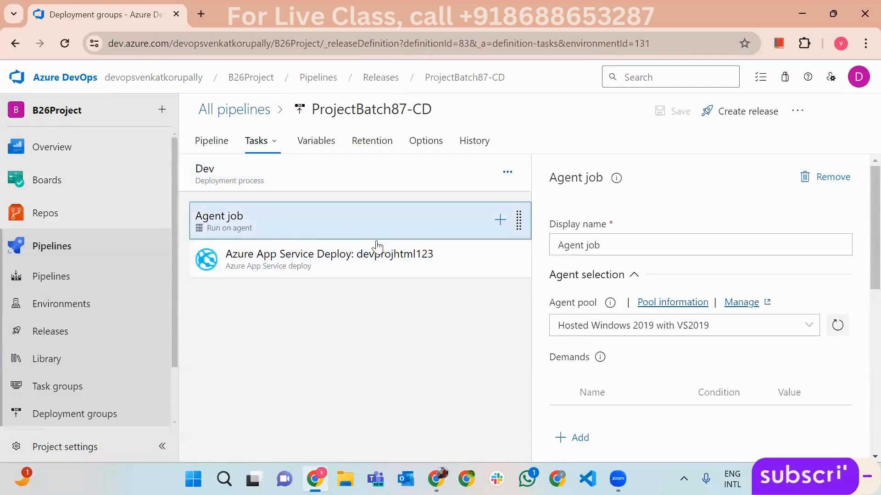
pyautogui.click(725, 328)
pyautogui.click(665, 369)
pyautogui.click(838, 385)
pyautogui.scroll(-5, 725, 433)
pyautogui.click(674, 443)
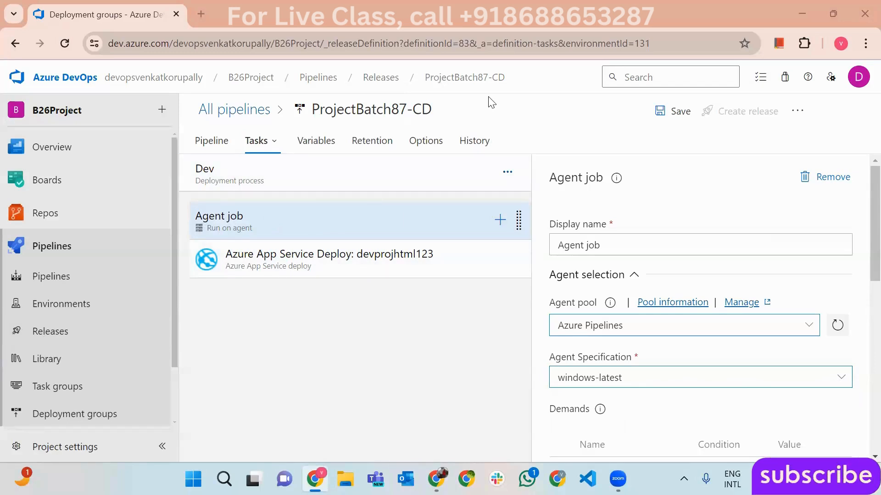
pyautogui.click(83, 326)
pyautogui.click(502, 302)
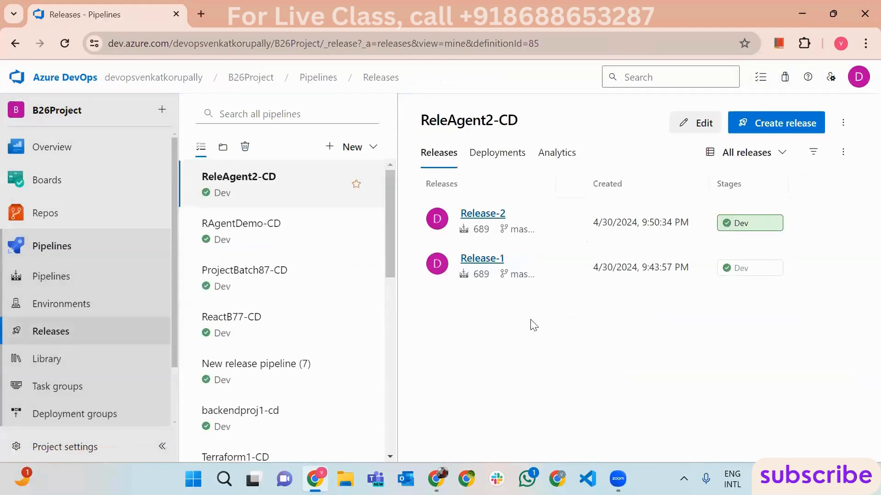
# - Dismiss the notifications flyout, open Release-2's Dev deployment logs, then switch to the htmlproj3245 portal window
pyautogui.click(832, 479)
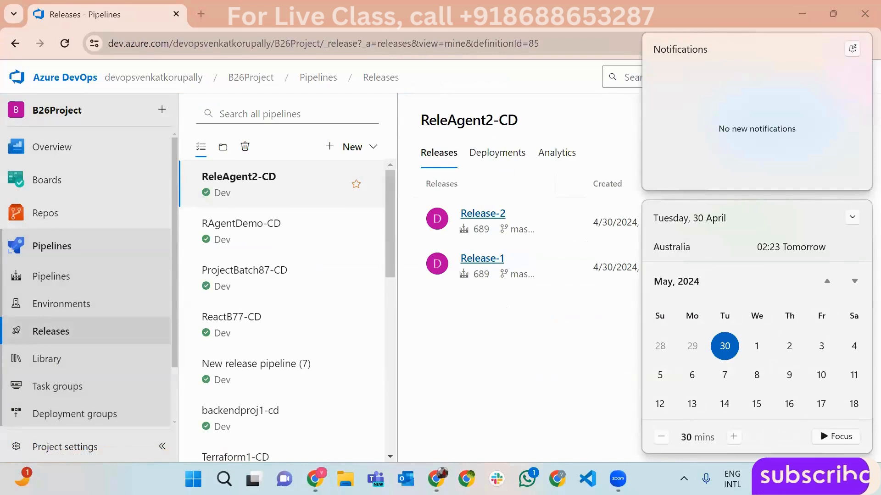
pyautogui.click(831, 479)
pyautogui.click(831, 479)
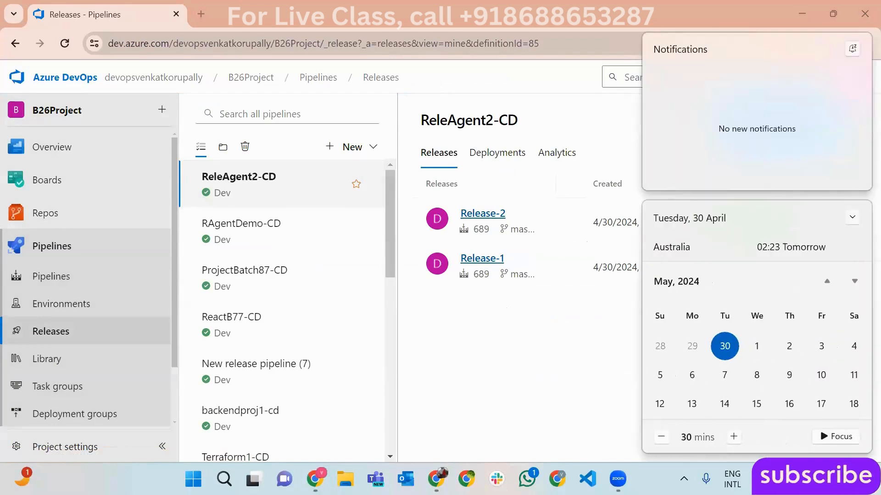
pyautogui.click(832, 479)
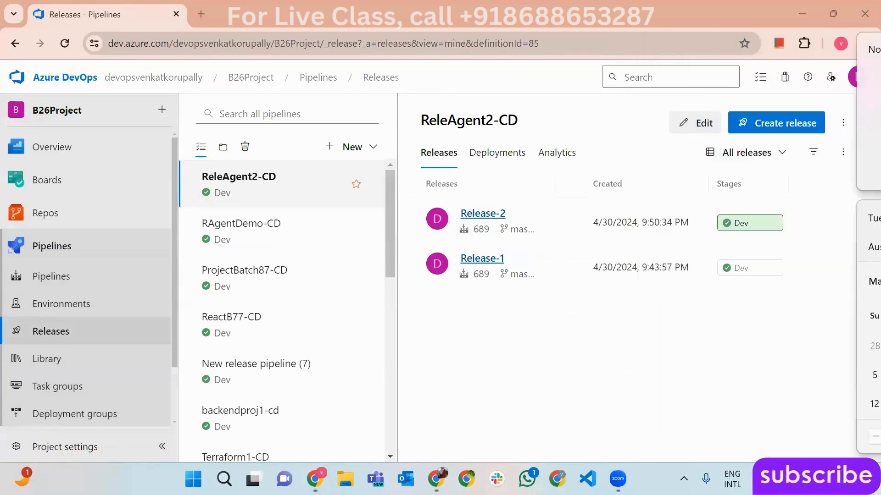
pyautogui.click(762, 226)
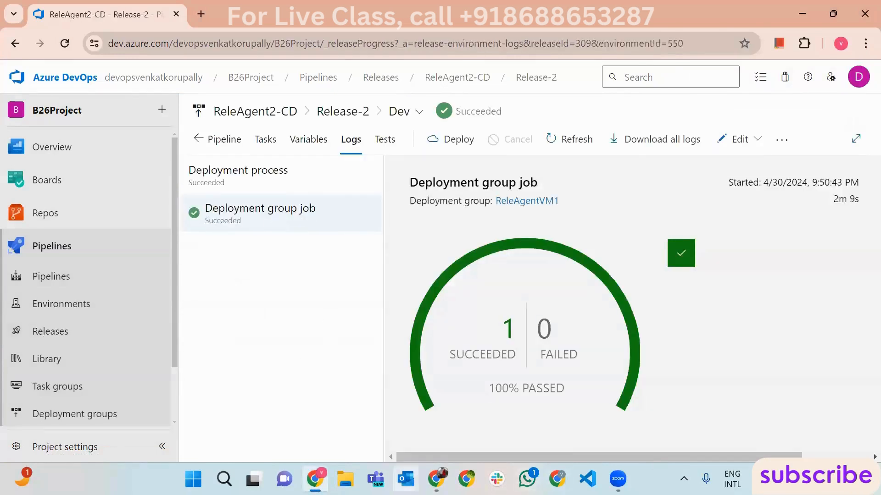
pyautogui.click(436, 479)
# - Browse the live htmlproj3245 SHAPEL site, view its About page, then close the site tab
pyautogui.click(223, 165)
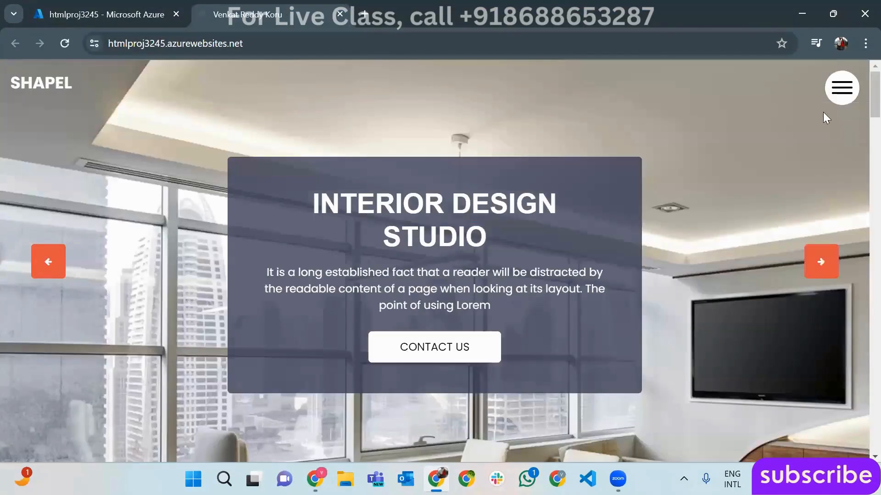
pyautogui.click(841, 89)
pyautogui.click(424, 248)
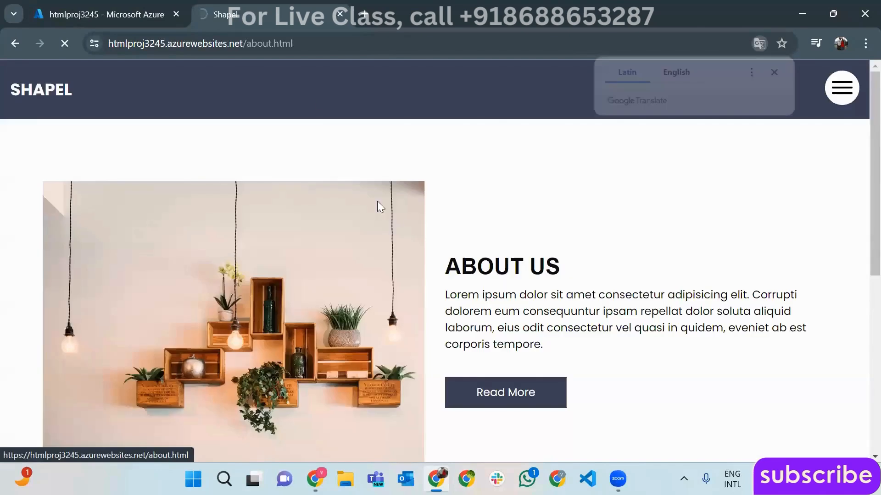
pyautogui.click(340, 15)
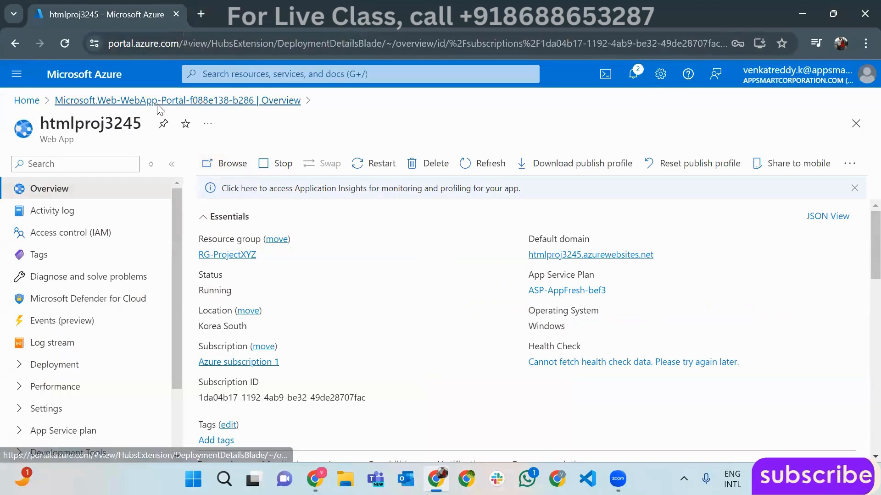
# - Return to the htmlproj3245 web app through the deployment overview, then switch to Slack
pyautogui.click(158, 102)
pyautogui.click(248, 374)
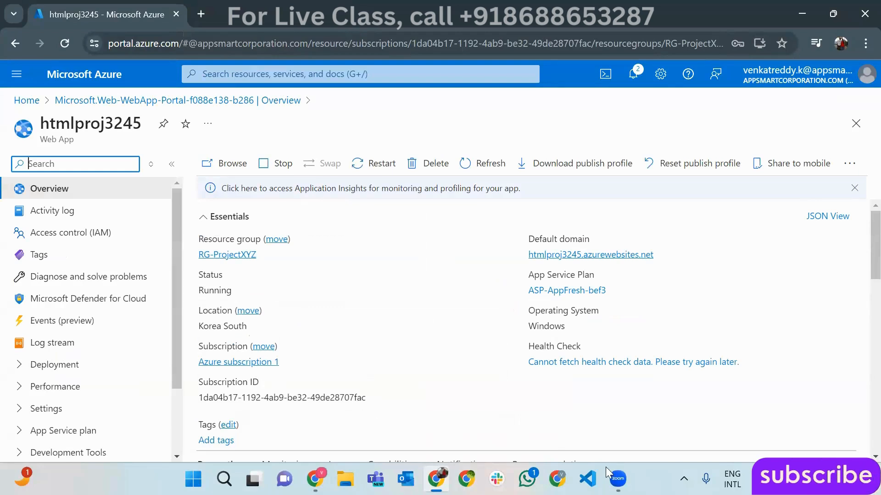
pyautogui.click(497, 479)
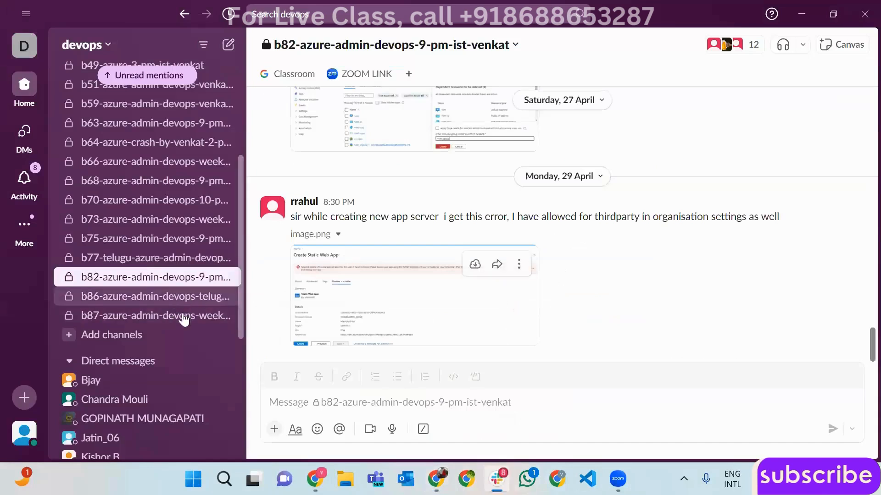
# - Post "Today's Topic : Release Agent" and an "Assignment" heading in the class channel
pyautogui.click(371, 403)
pyautogui.write('Today')
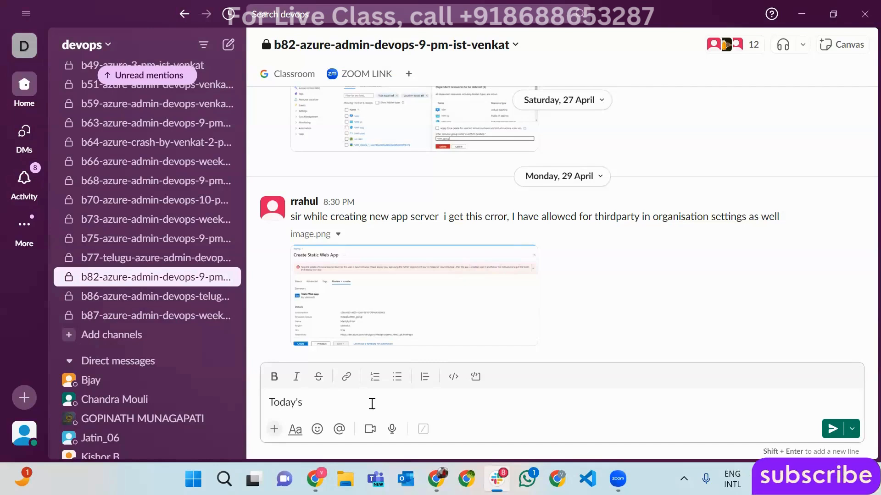
pyautogui.write("'s Topic ")
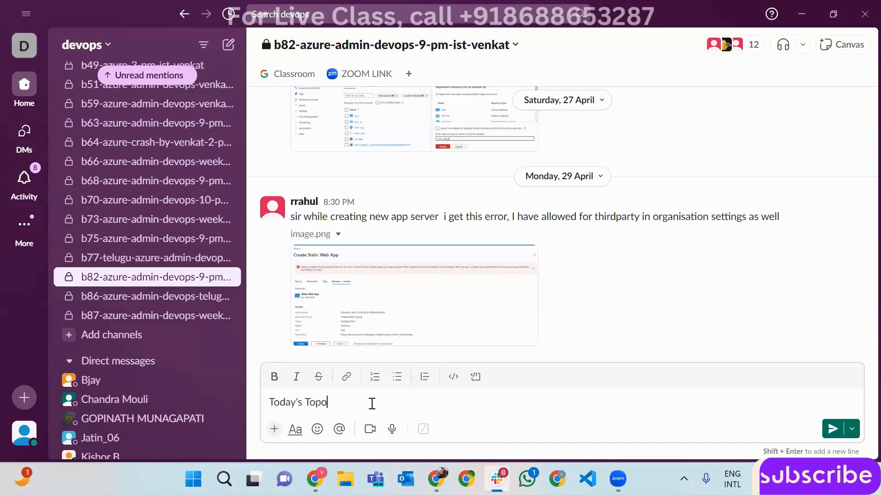
pyautogui.write(': Release A')
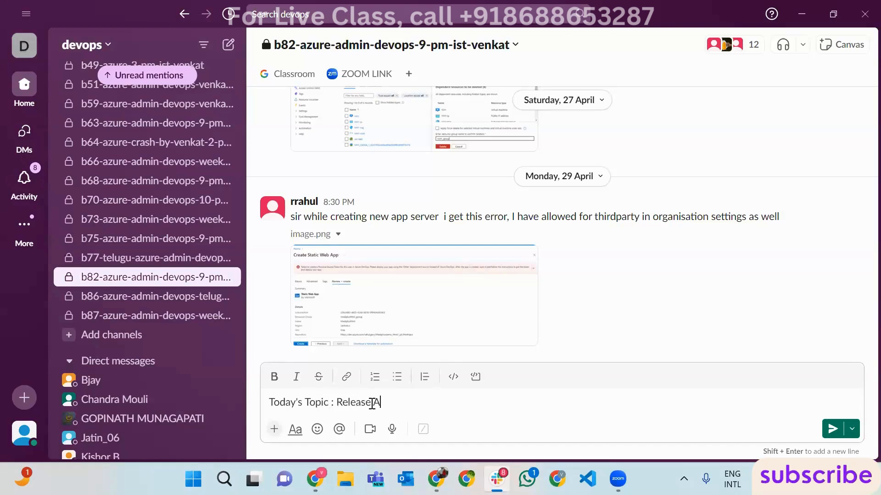
pyautogui.write('gent')
pyautogui.press('Return')
pyautogui.write('Assignment')
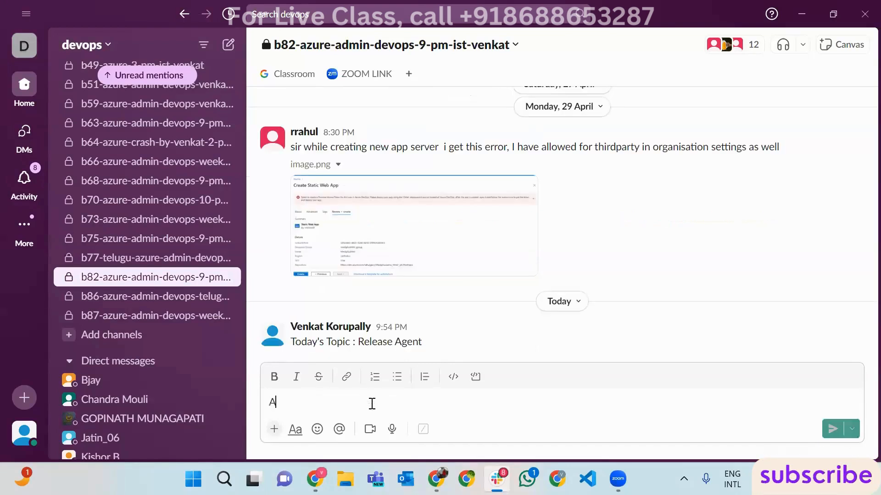
pyautogui.press('Return')
# - Post assignment steps 1–4: create a VM, install webserver role, deployment group job, copy script
pyautogui.write('1. ')
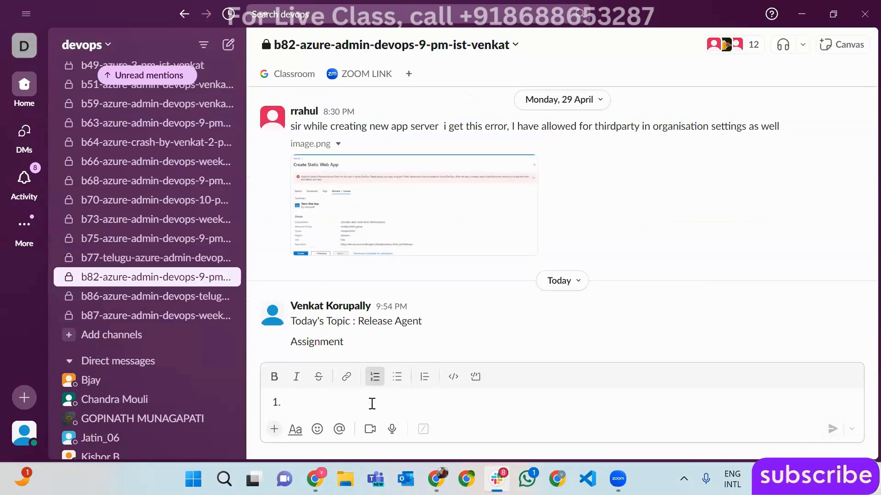
pyautogui.write('Create A VM')
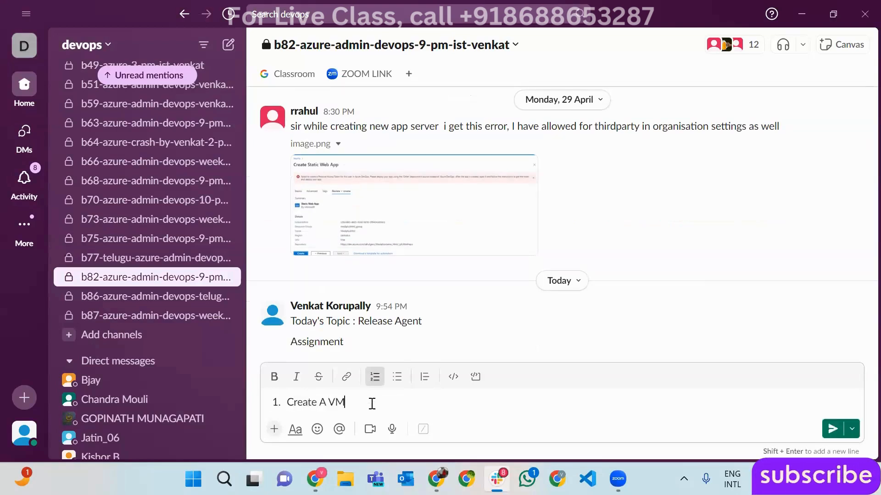
pyautogui.press('Return')
pyautogui.write('2. Install Web')
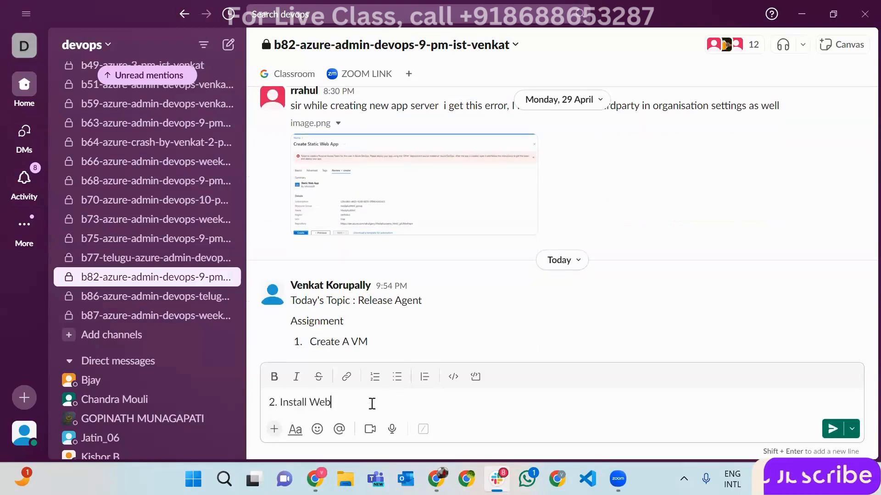
pyautogui.write('server Role')
pyautogui.press('Return')
pyautogui.write('3. Create a new D')
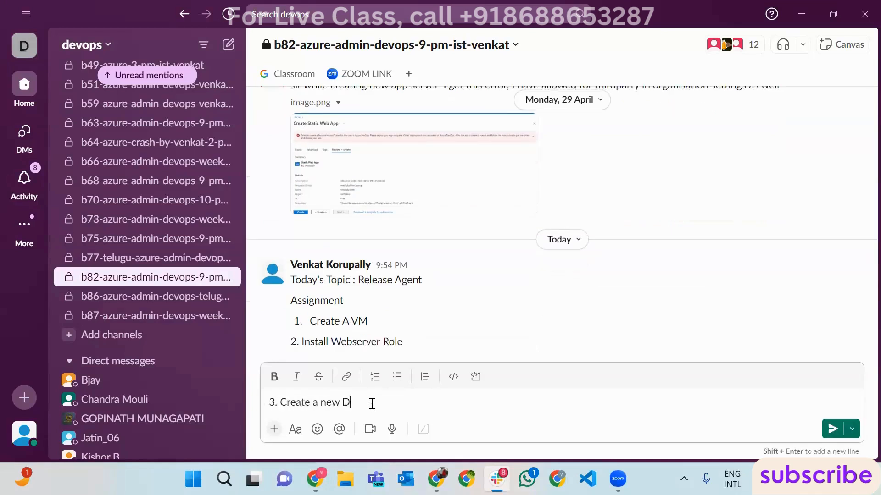
pyautogui.write('eployment Group Job')
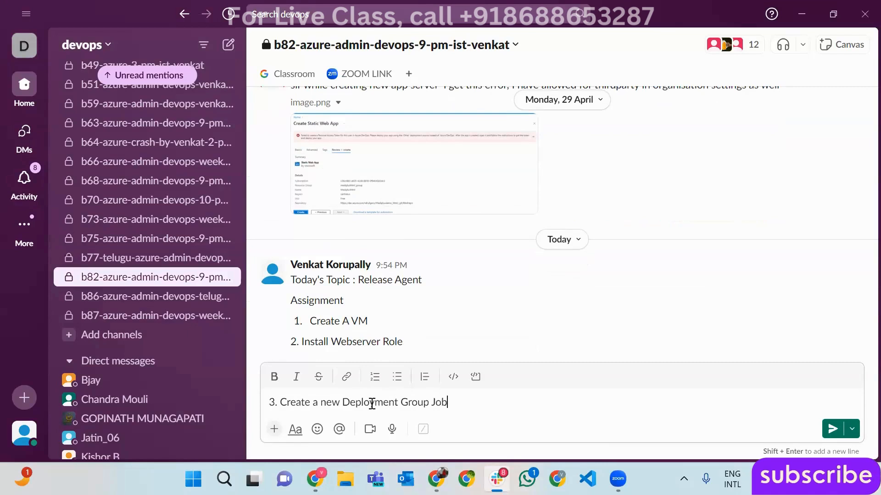
pyautogui.press('Return')
pyautogui.write('4. Copy the script')
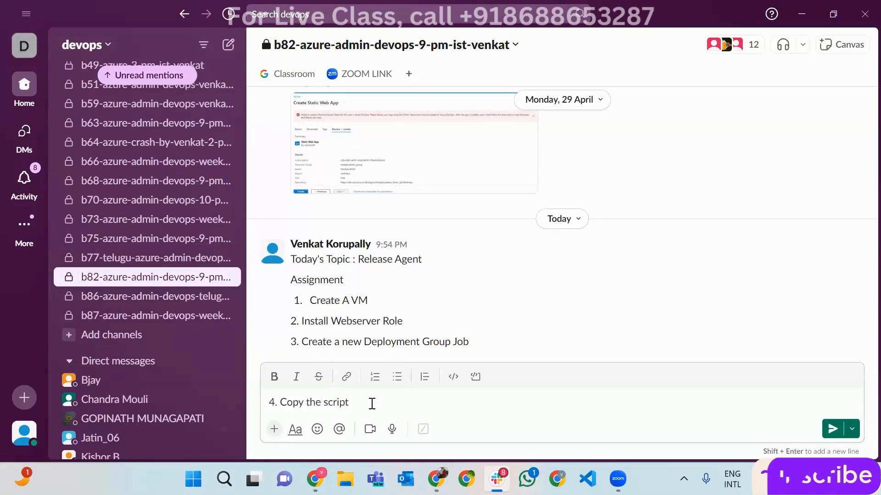
pyautogui.write(' to tour VM')
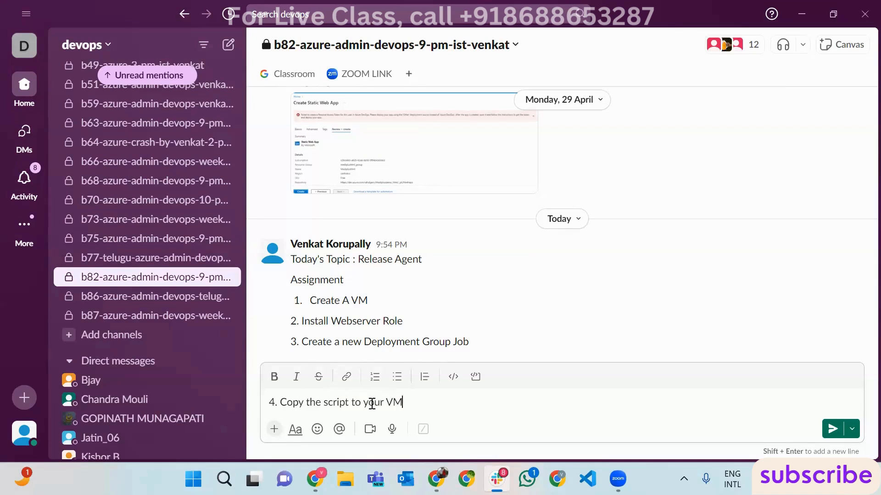
pyautogui.press('Return')
# - Draft step 5 on using the new self-hosted agent to deploy the artifact to VM and App Service
pyautogui.write('5. ')
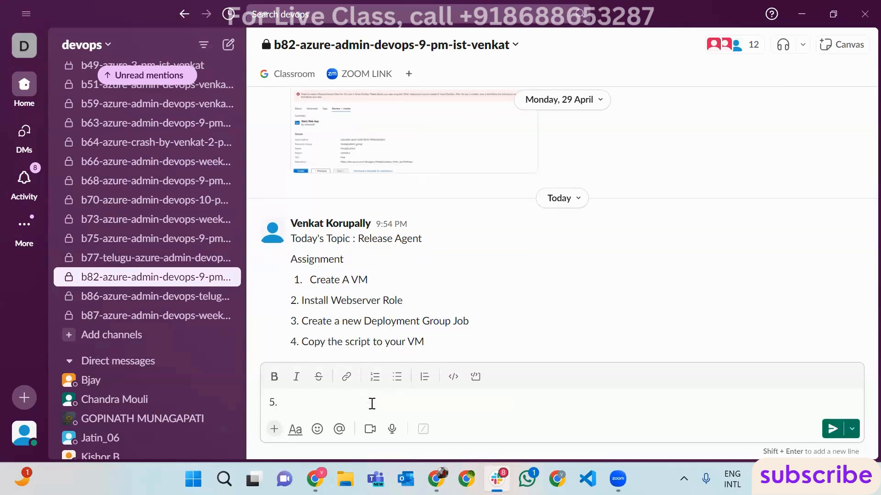
pyautogui.write('Use')
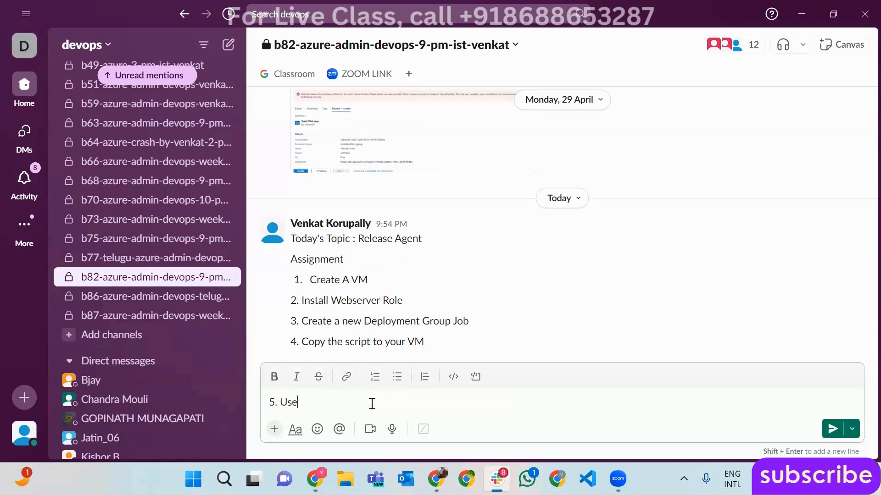
pyautogui.write(' the newly created Self Hosted Agent to deplo')
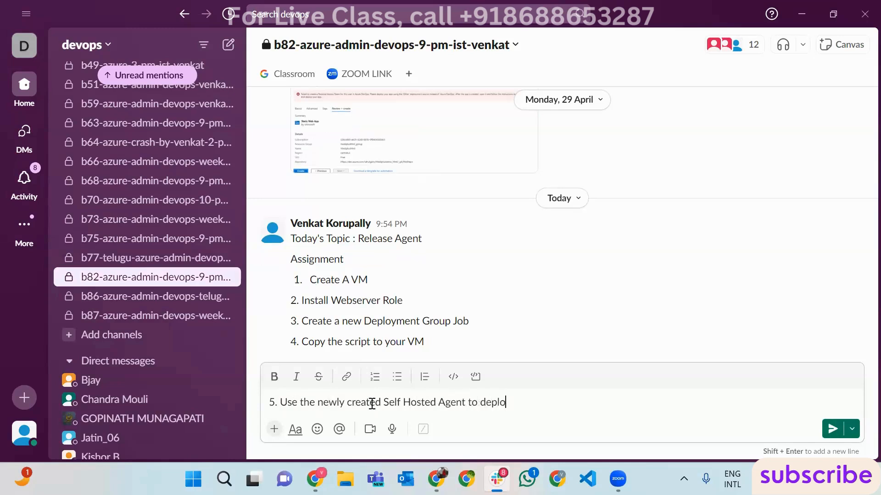
pyautogui.write('y your artica')
pyautogui.press('BackSpace')
pyautogui.press('BackSpace')
pyautogui.write('fact to ')
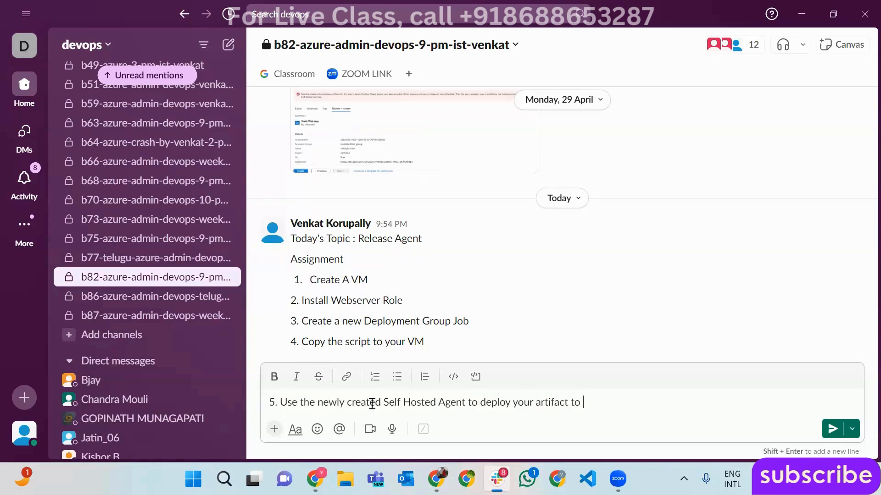
pyautogui.write('Vm and M and ')
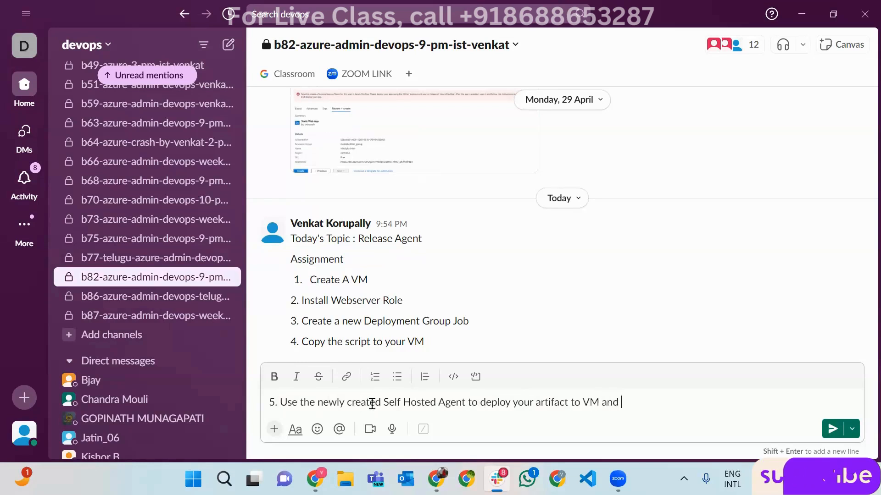
pyautogui.write('to App Servi')
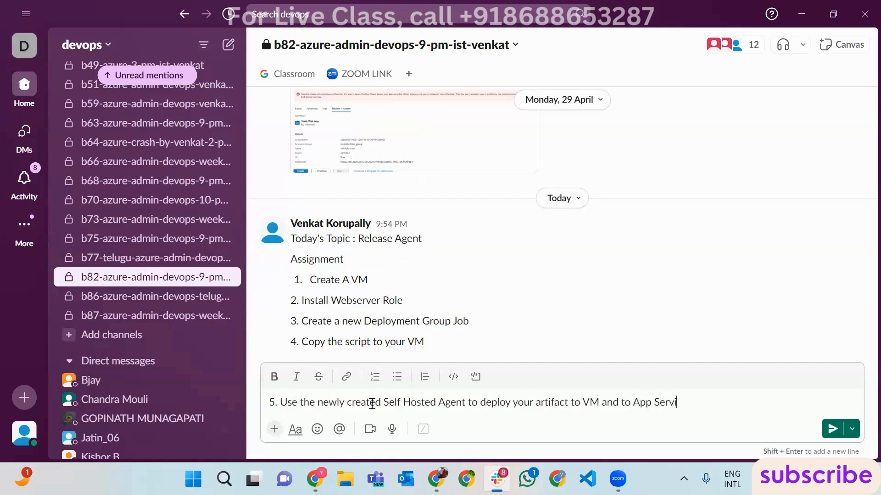